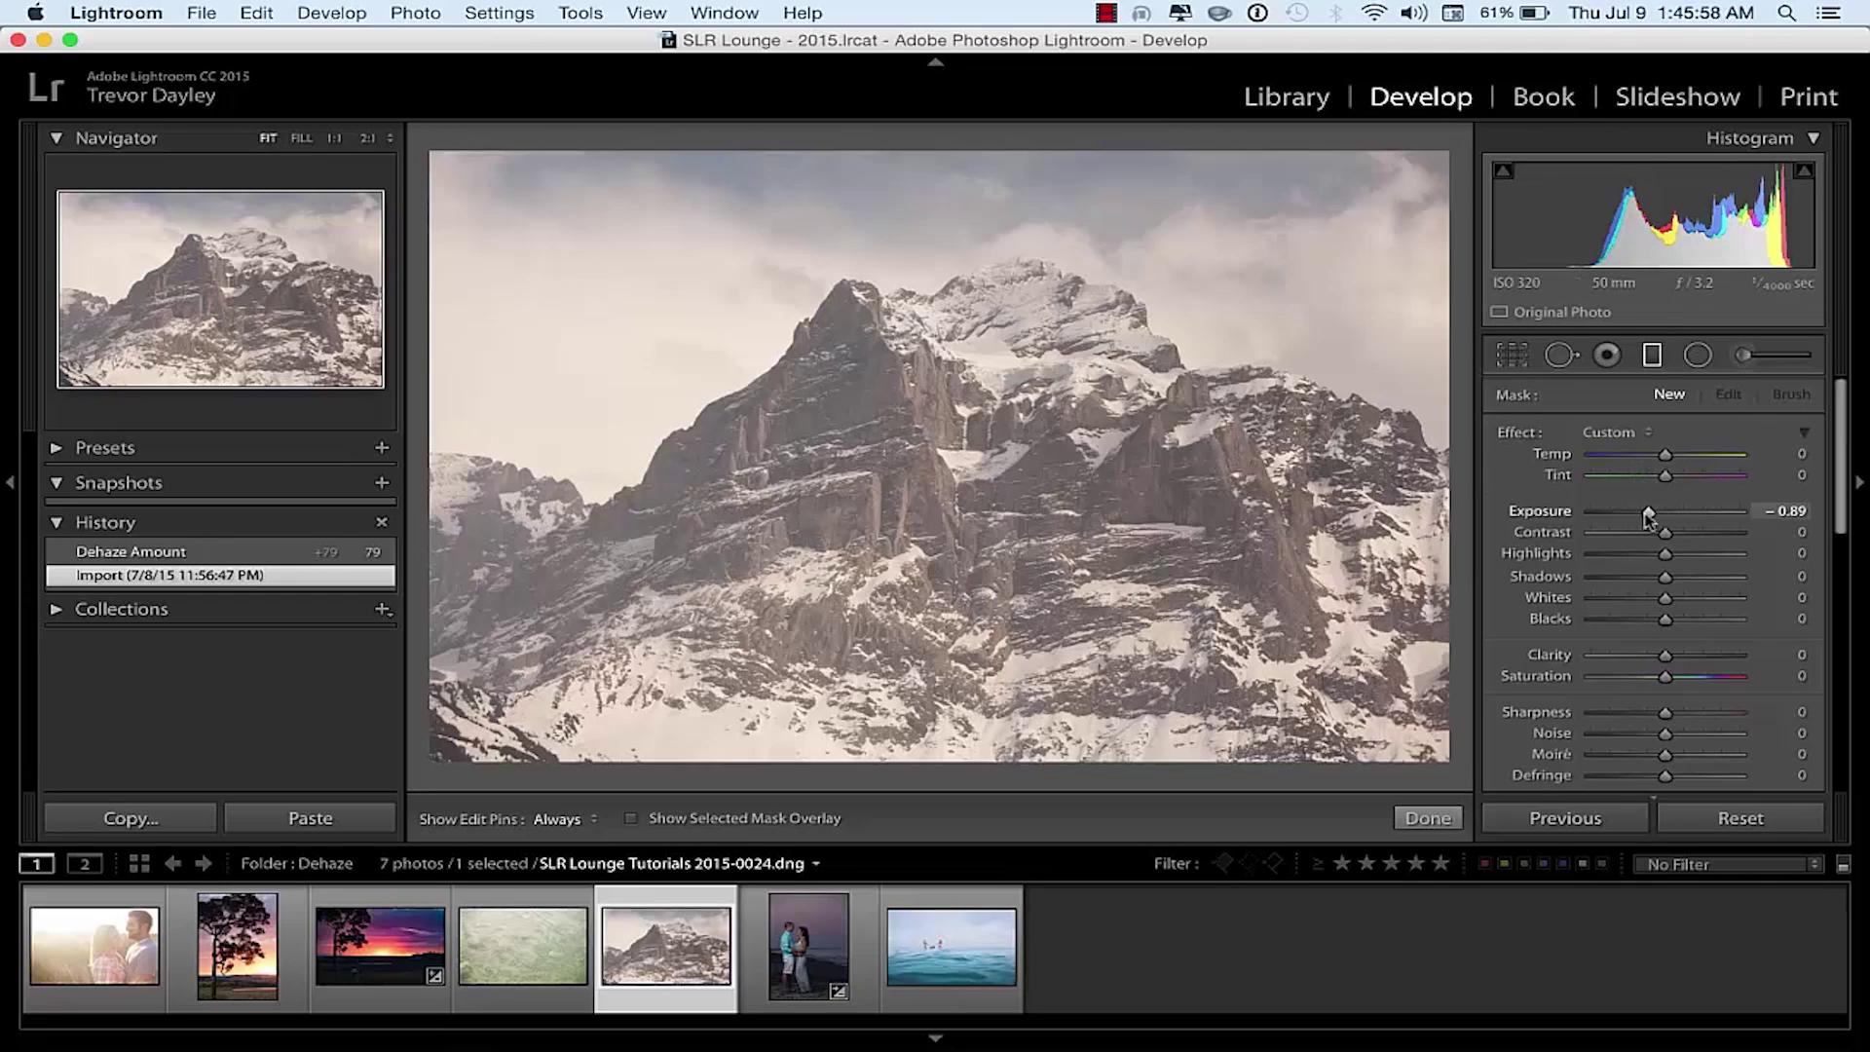
Step: Zero the graduated filter's exposure and close the filter, returning to the Basic panel
{"action": "double_click", "coordinate": [1553, 514]}
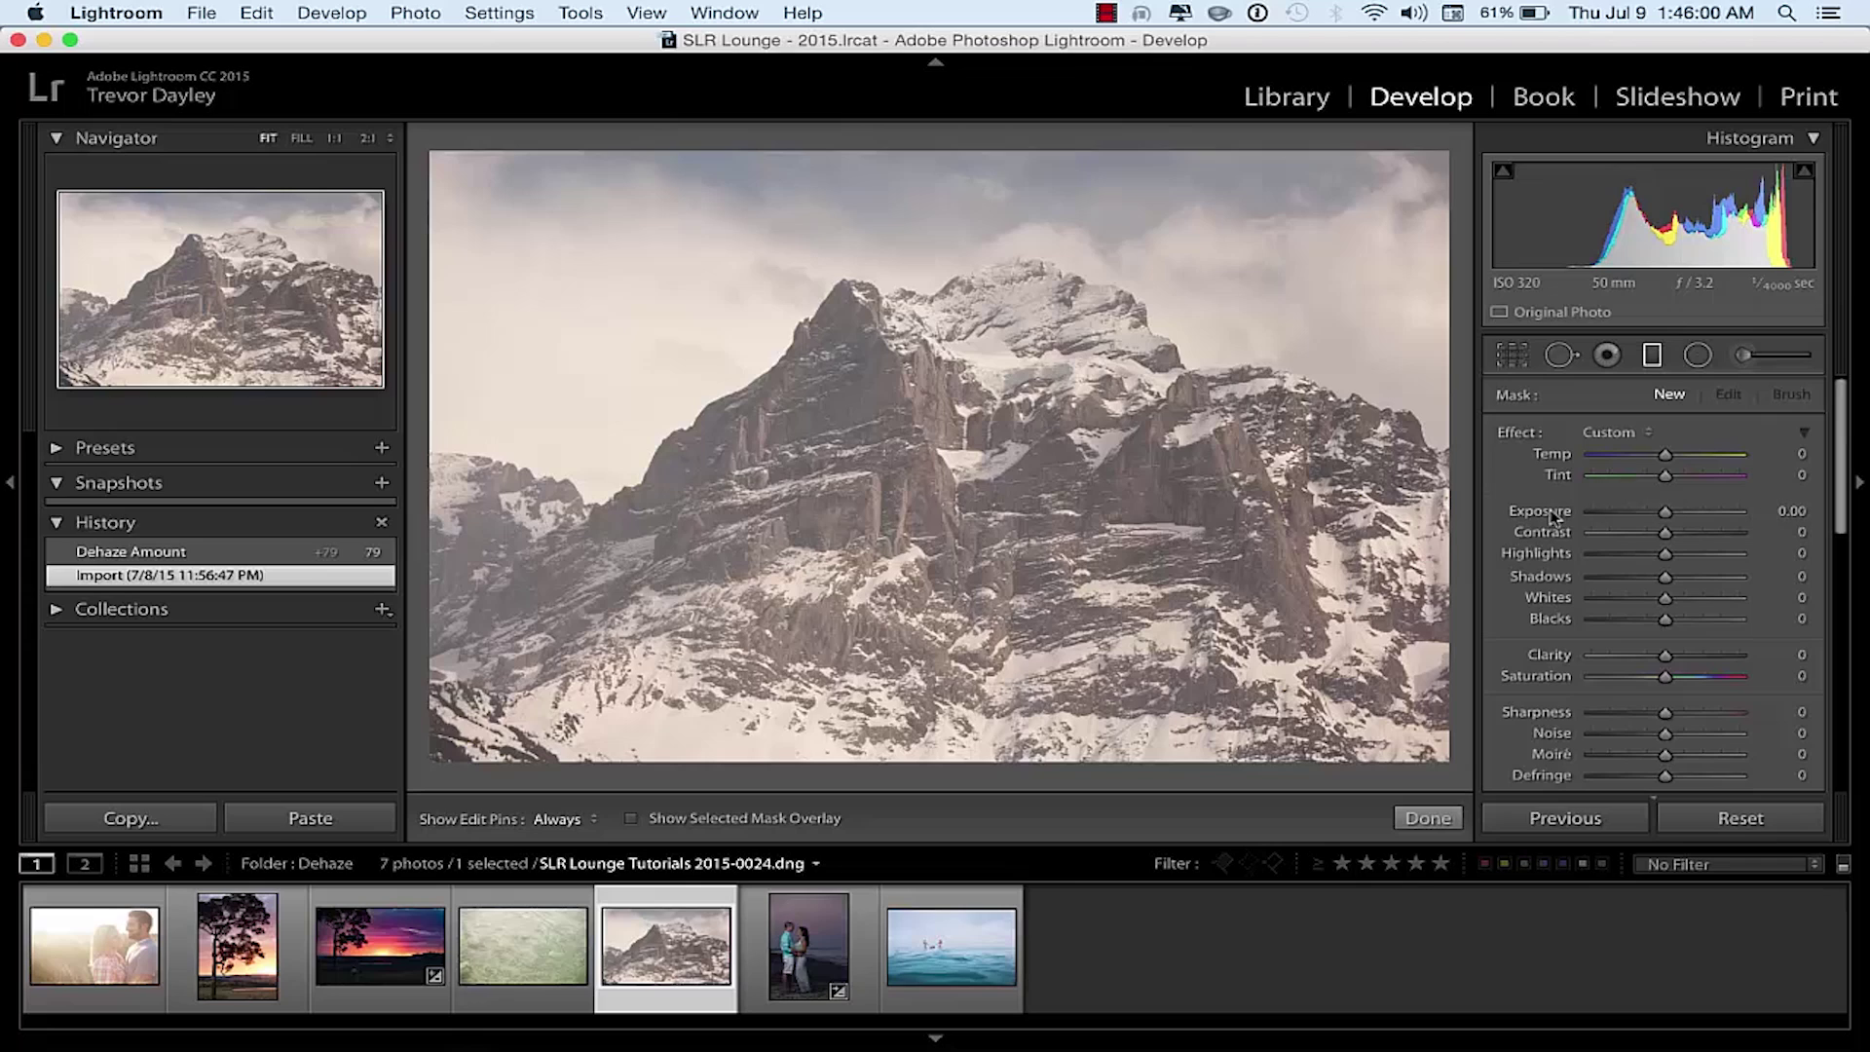
{"action": "left_click", "coordinate": [1653, 354]}
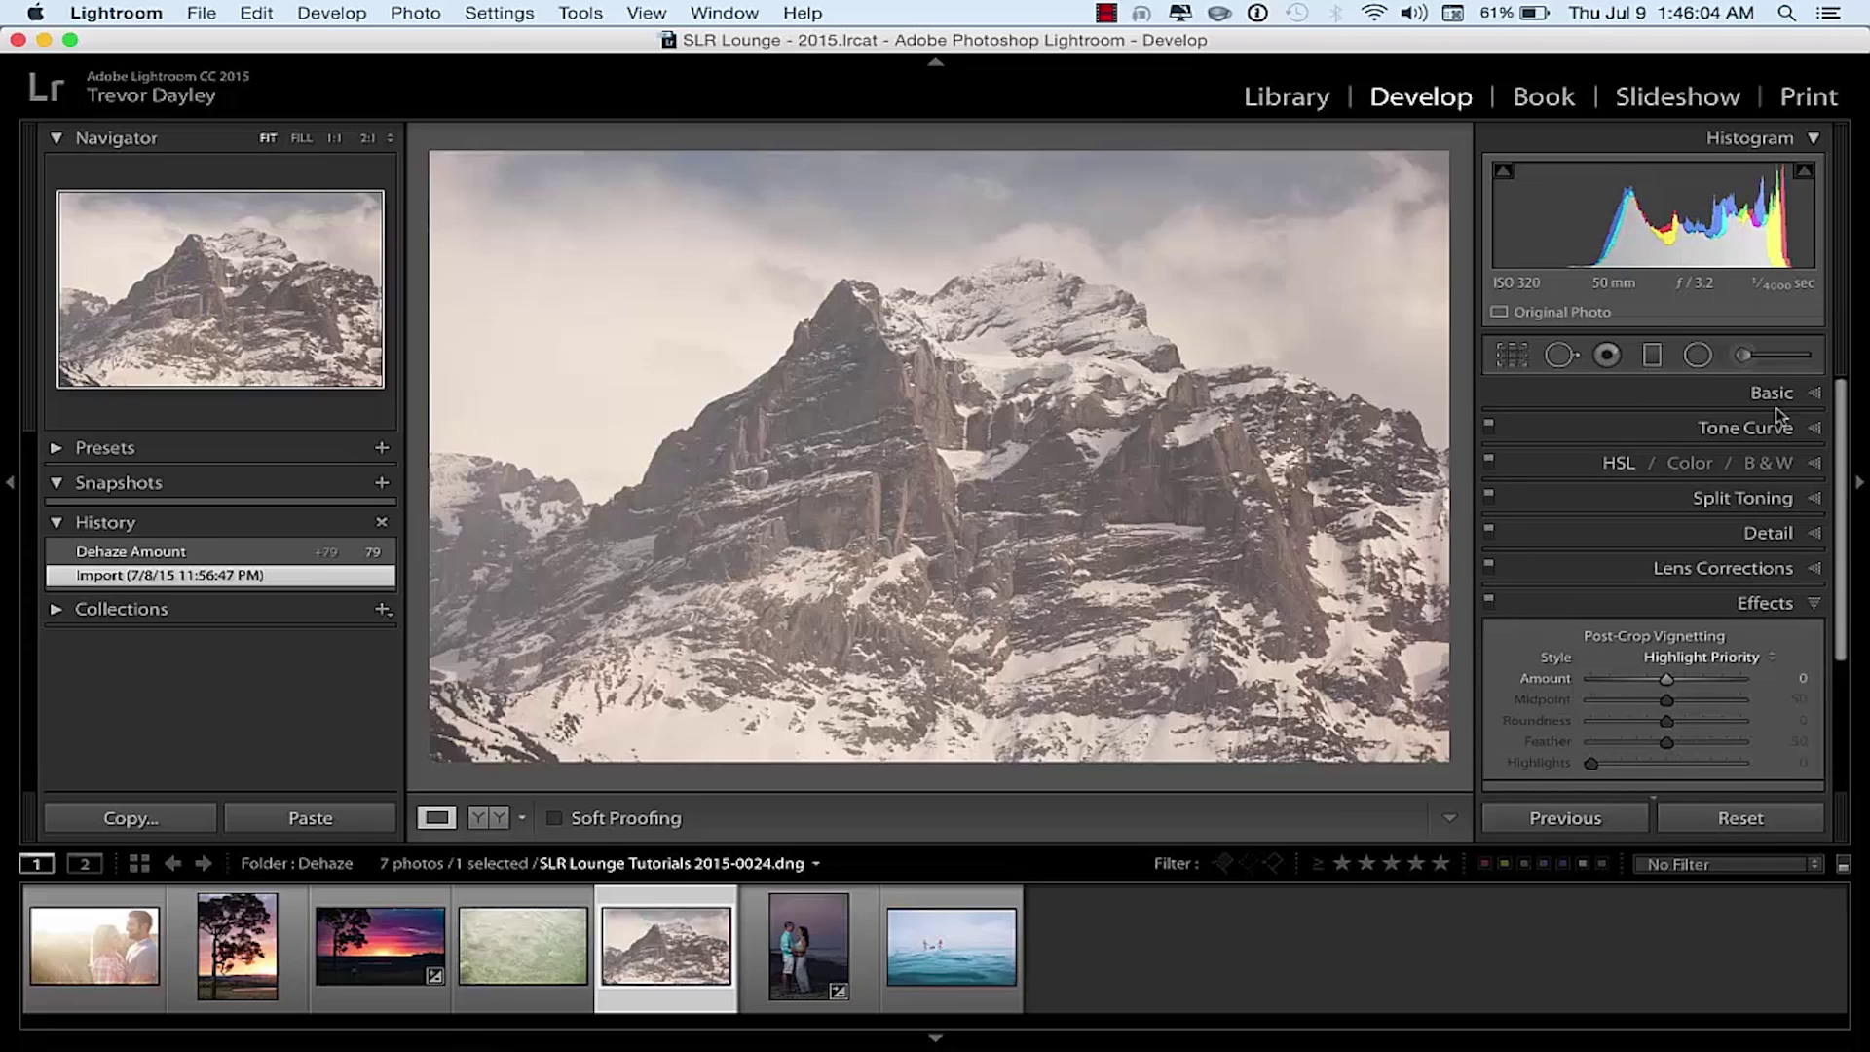
{"action": "left_click", "coordinate": [1783, 395]}
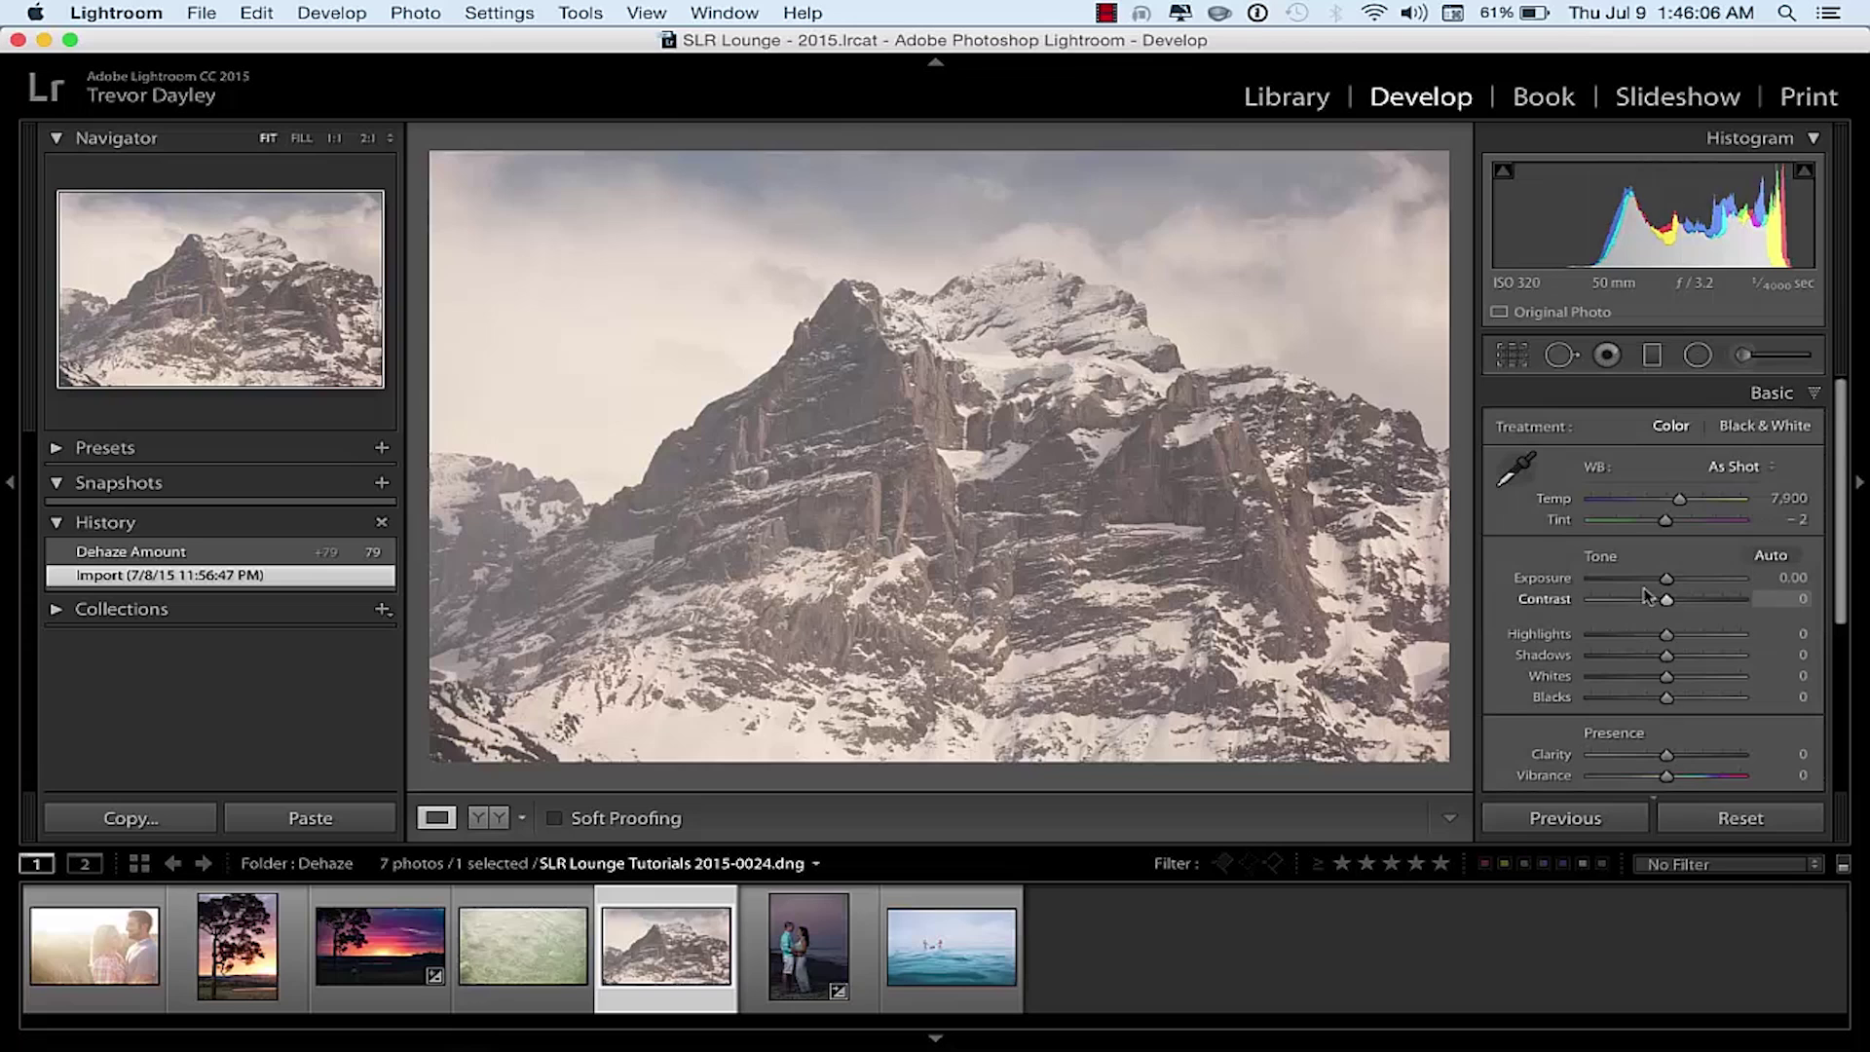
{"action": "scroll", "coordinate": [1649, 604], "scroll_direction": "down", "scroll_amount": 2}
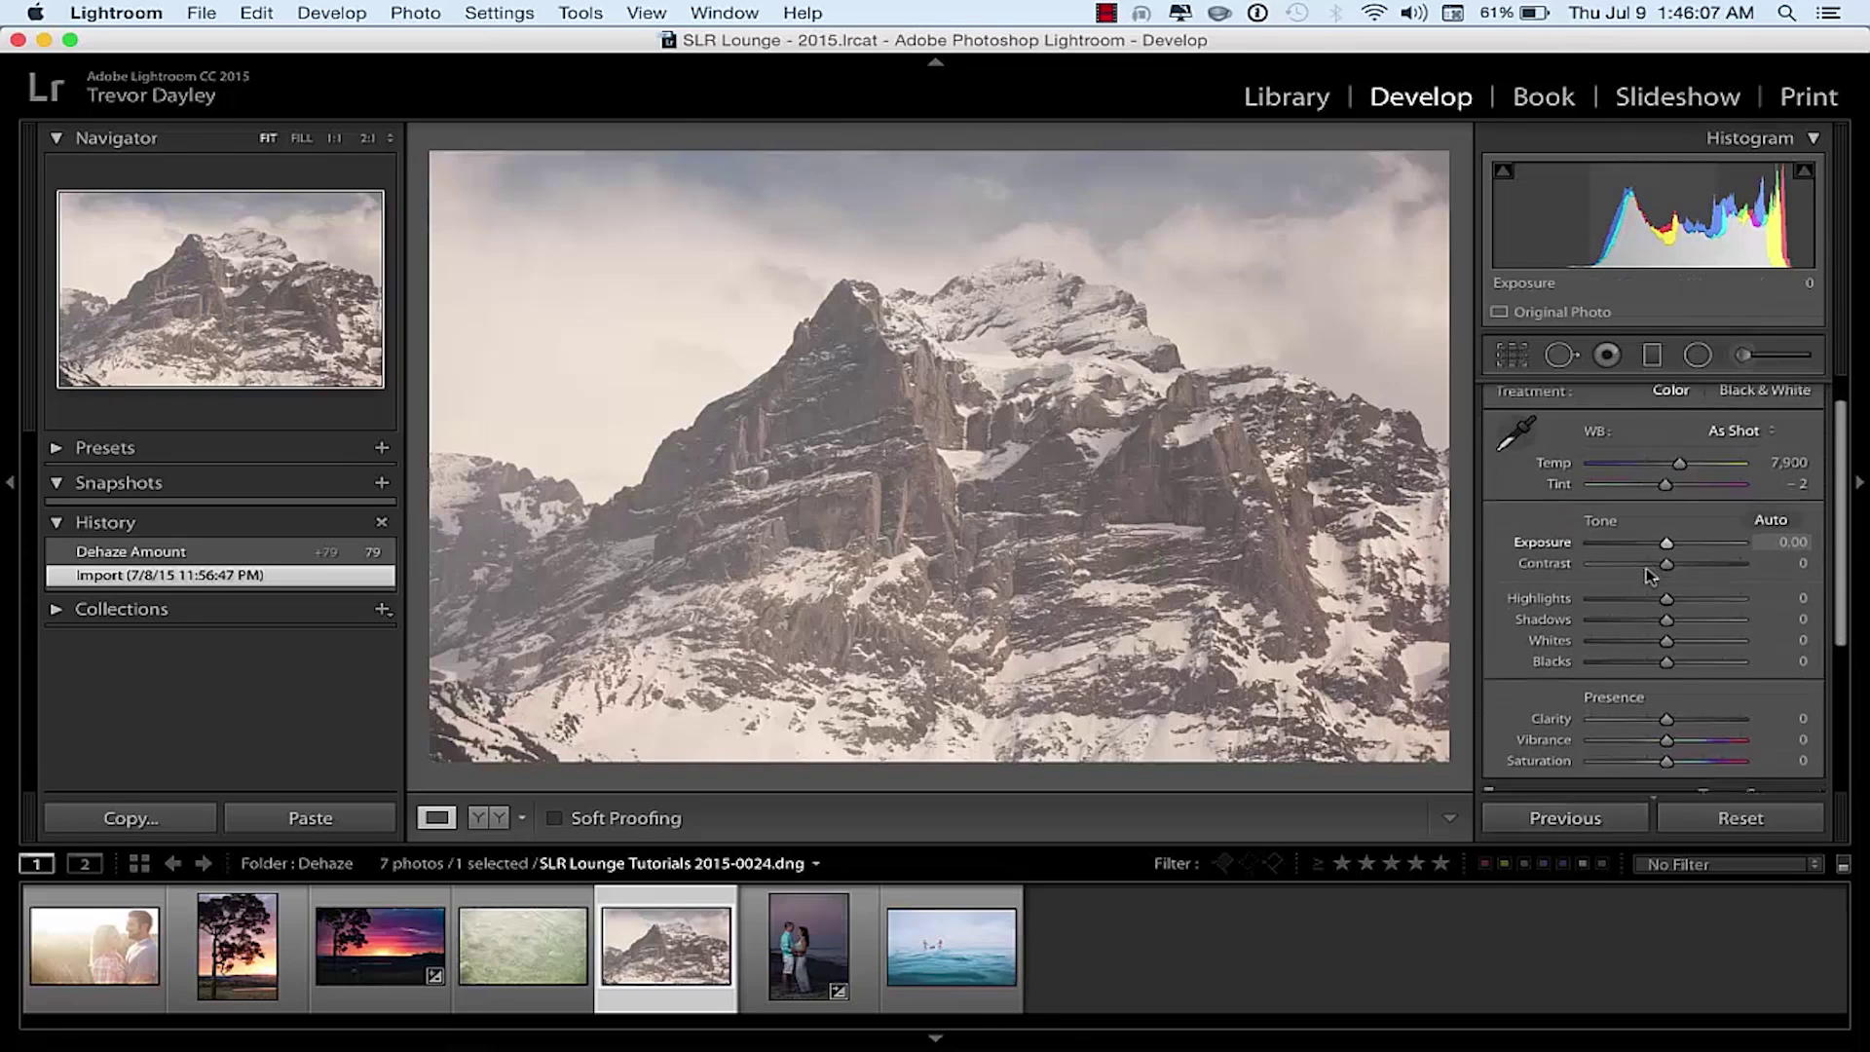
Step: Set Contrast +57, Highlights -48 and Blacks -37 on the mountain photo
{"action": "left_click", "coordinate": [1711, 563]}
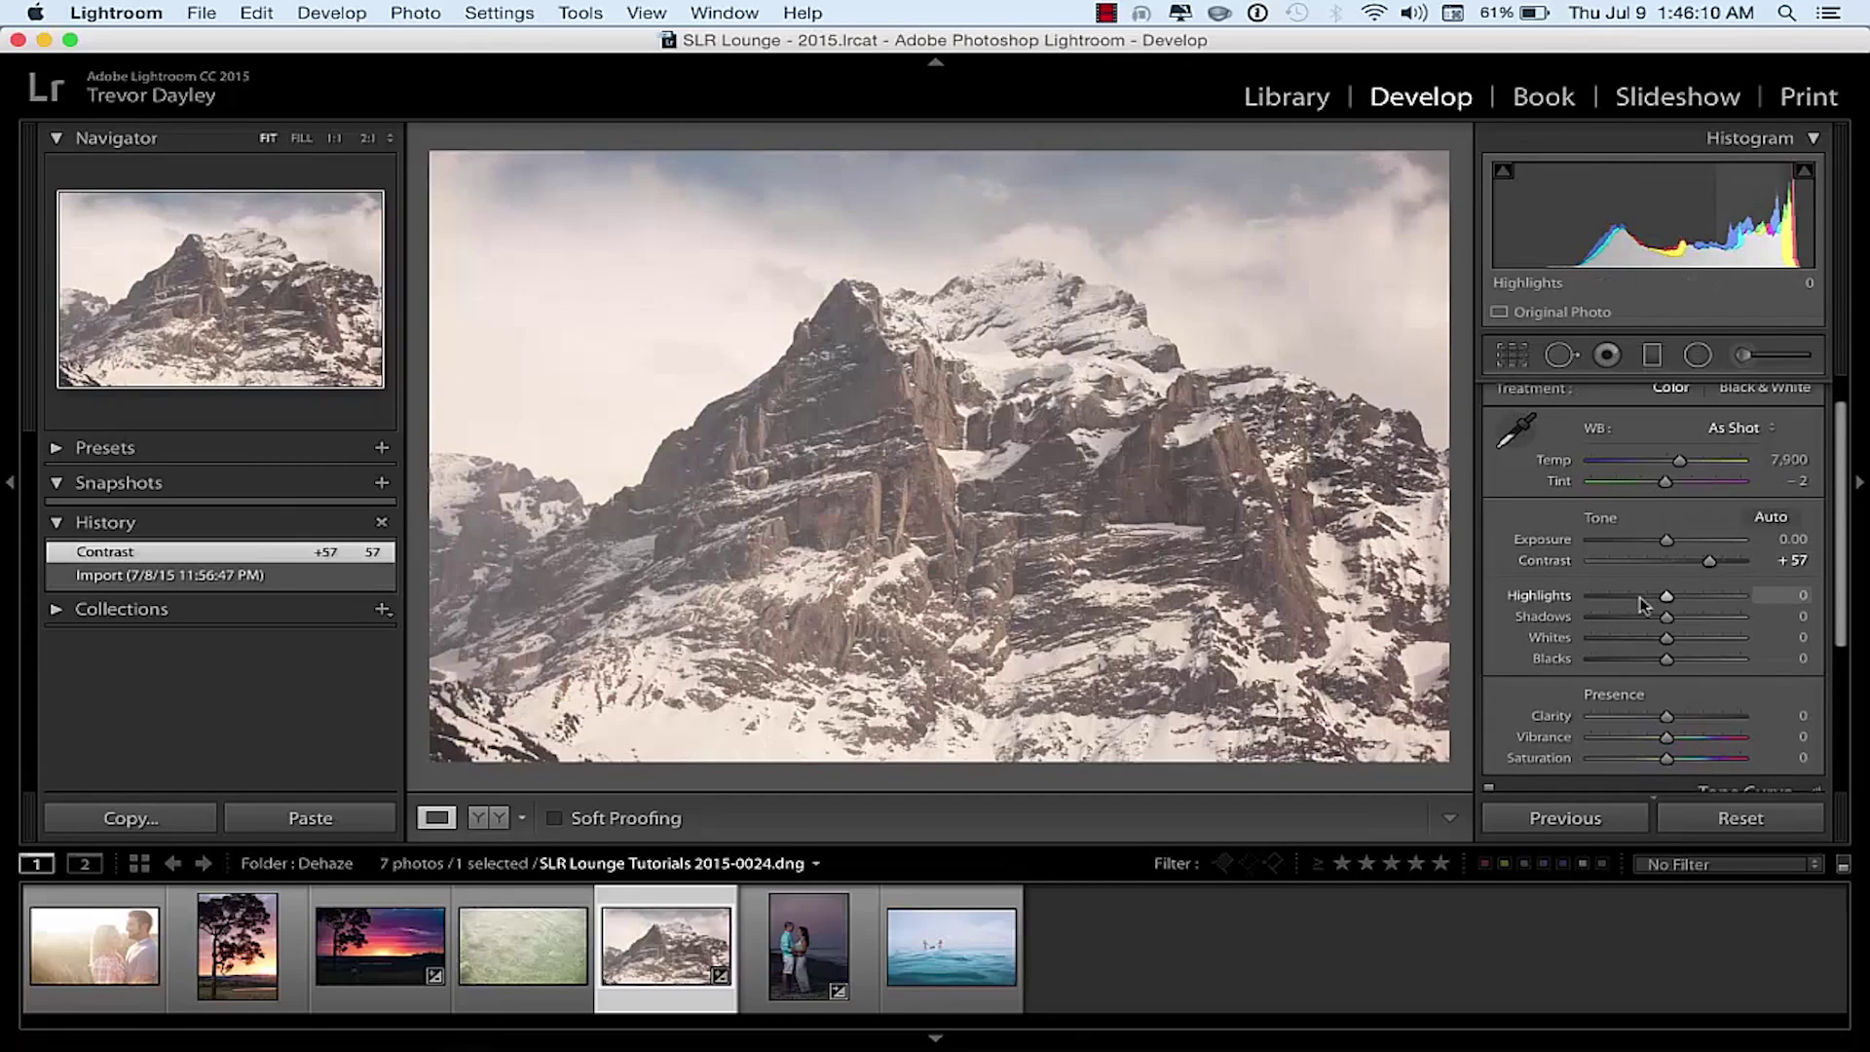
{"action": "left_click", "coordinate": [1617, 660]}
{"action": "left_click", "coordinate": [1629, 596]}
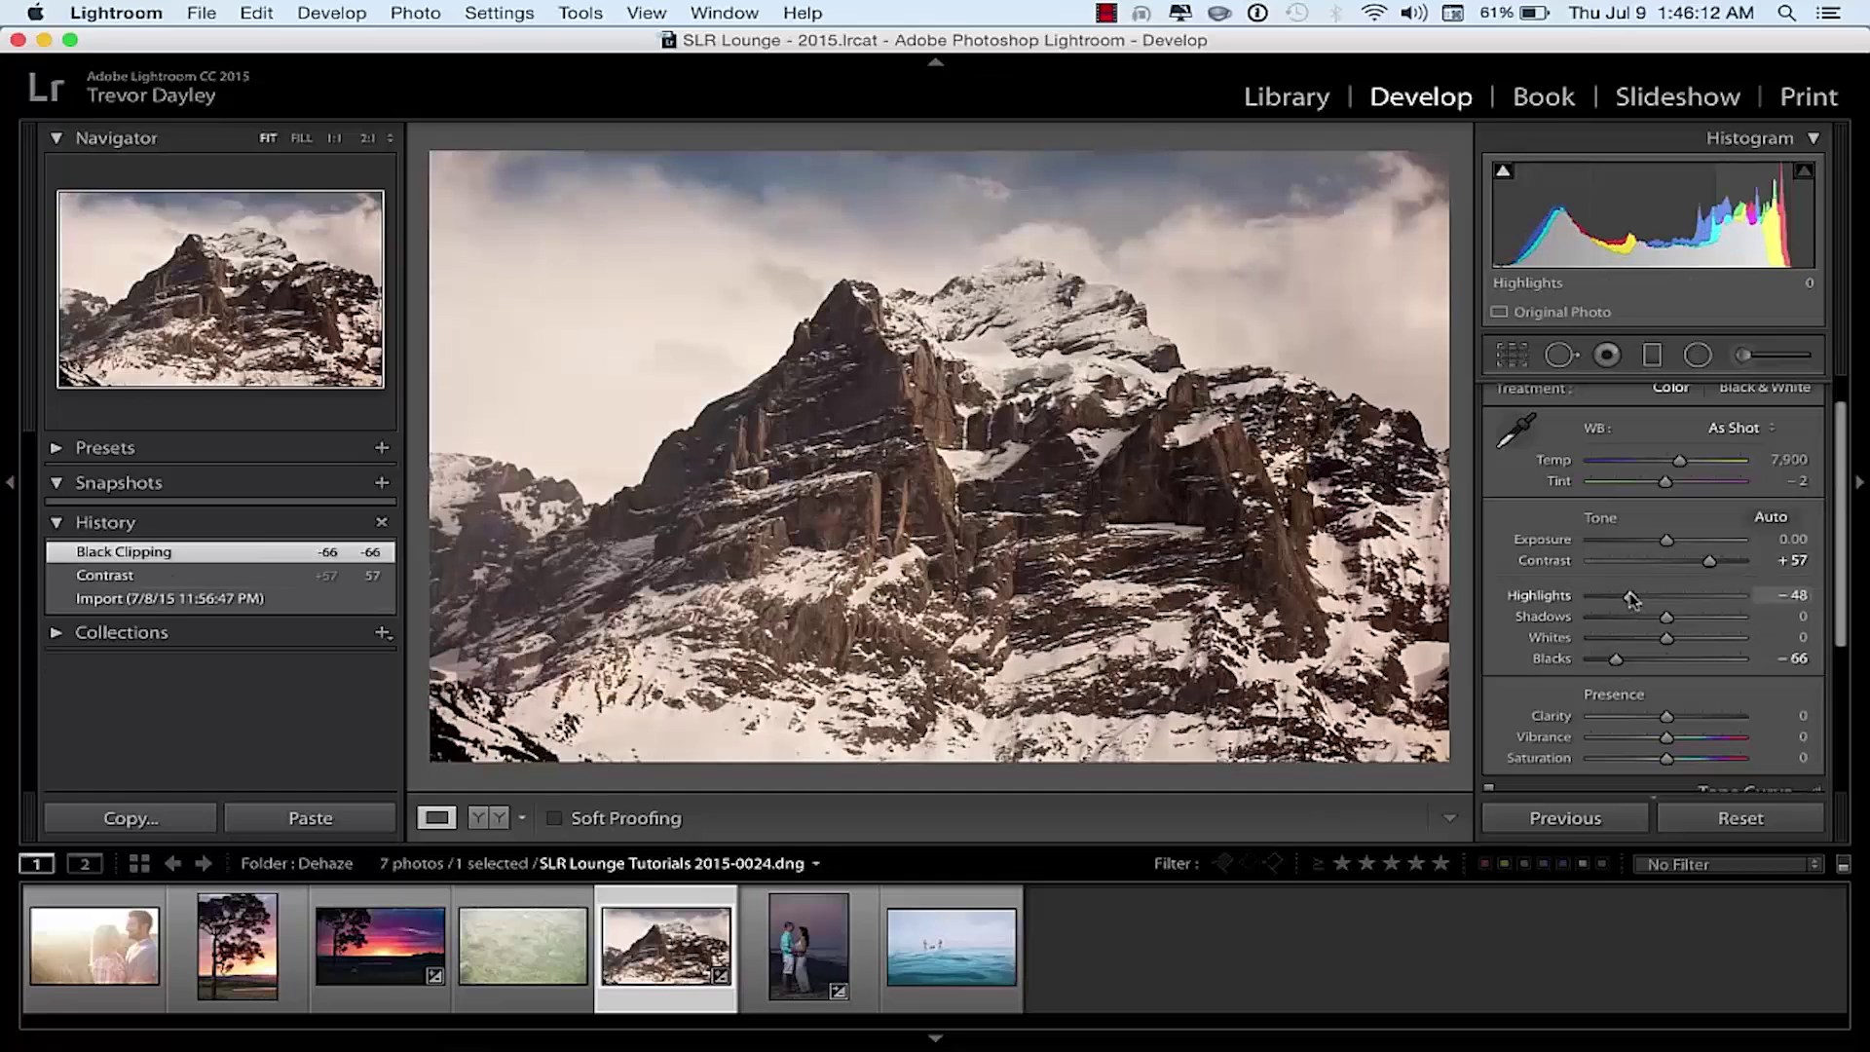
{"action": "left_click", "coordinate": [1639, 661]}
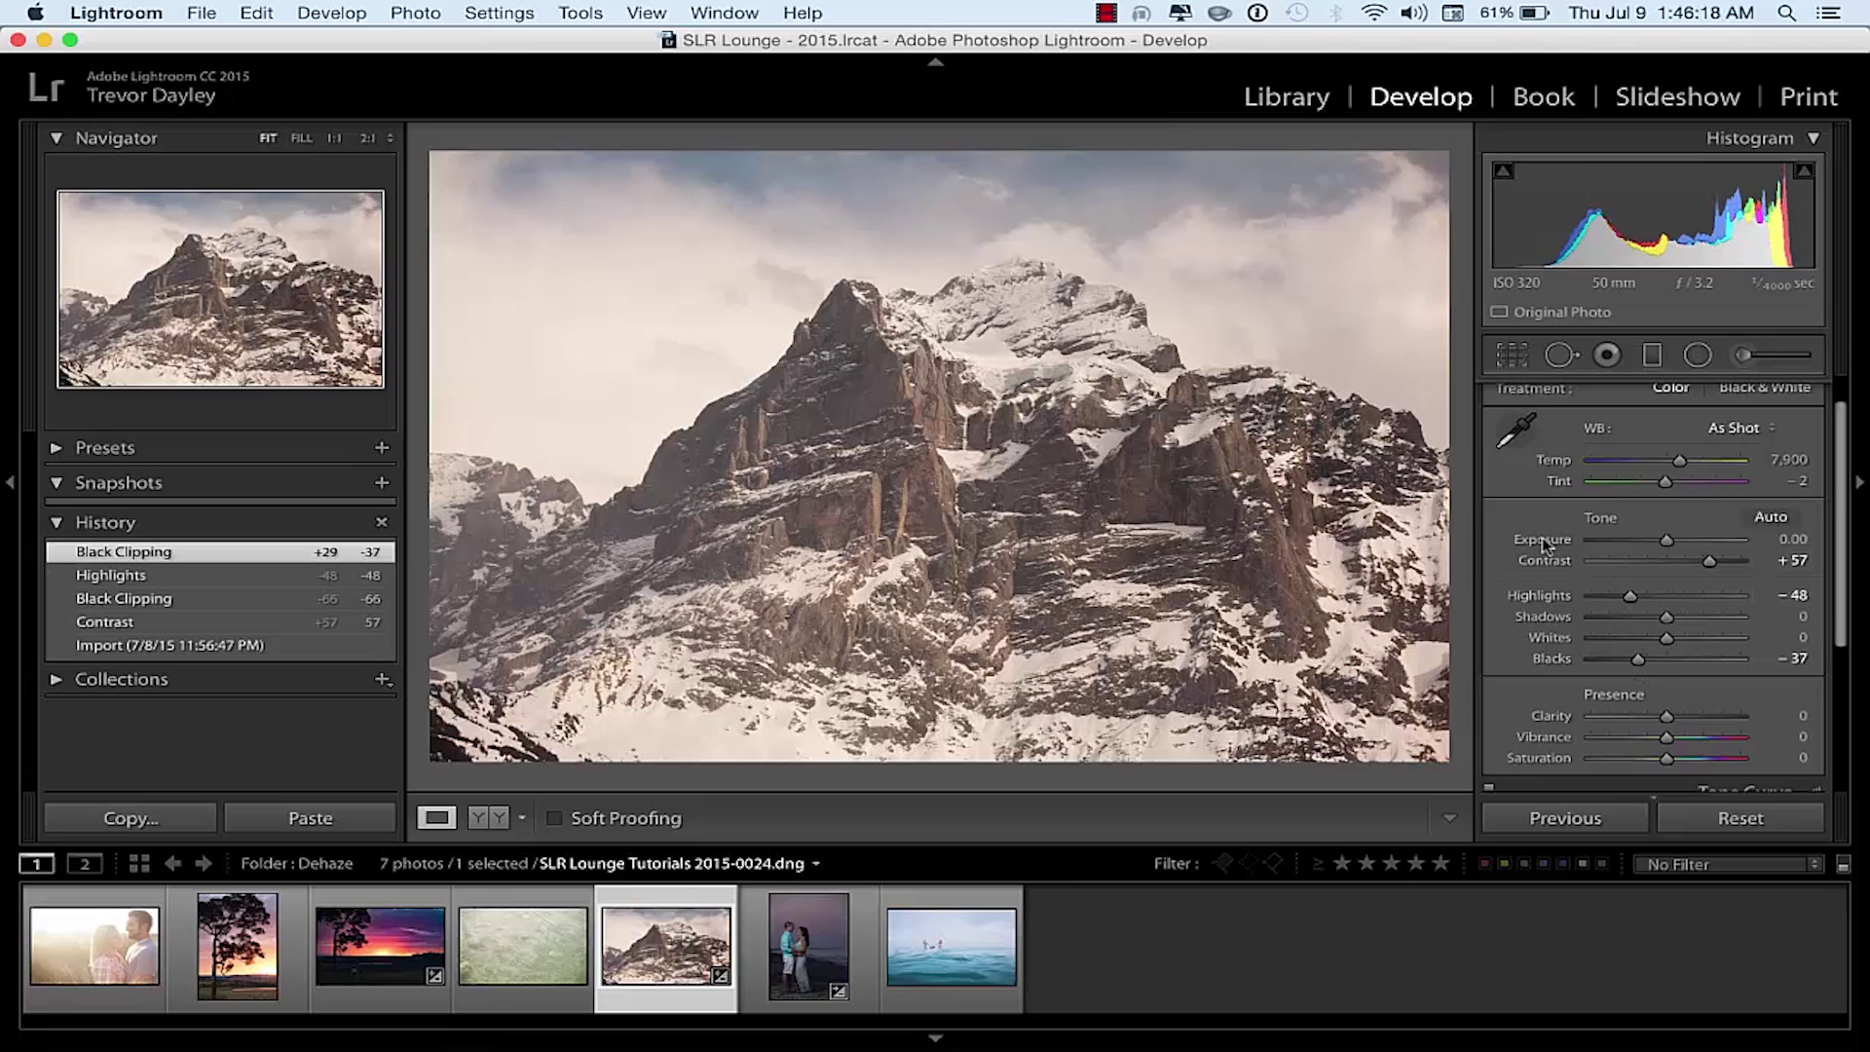
Step: Reset all tone settings back to zero
{"action": "double_click", "coordinate": [1597, 527]}
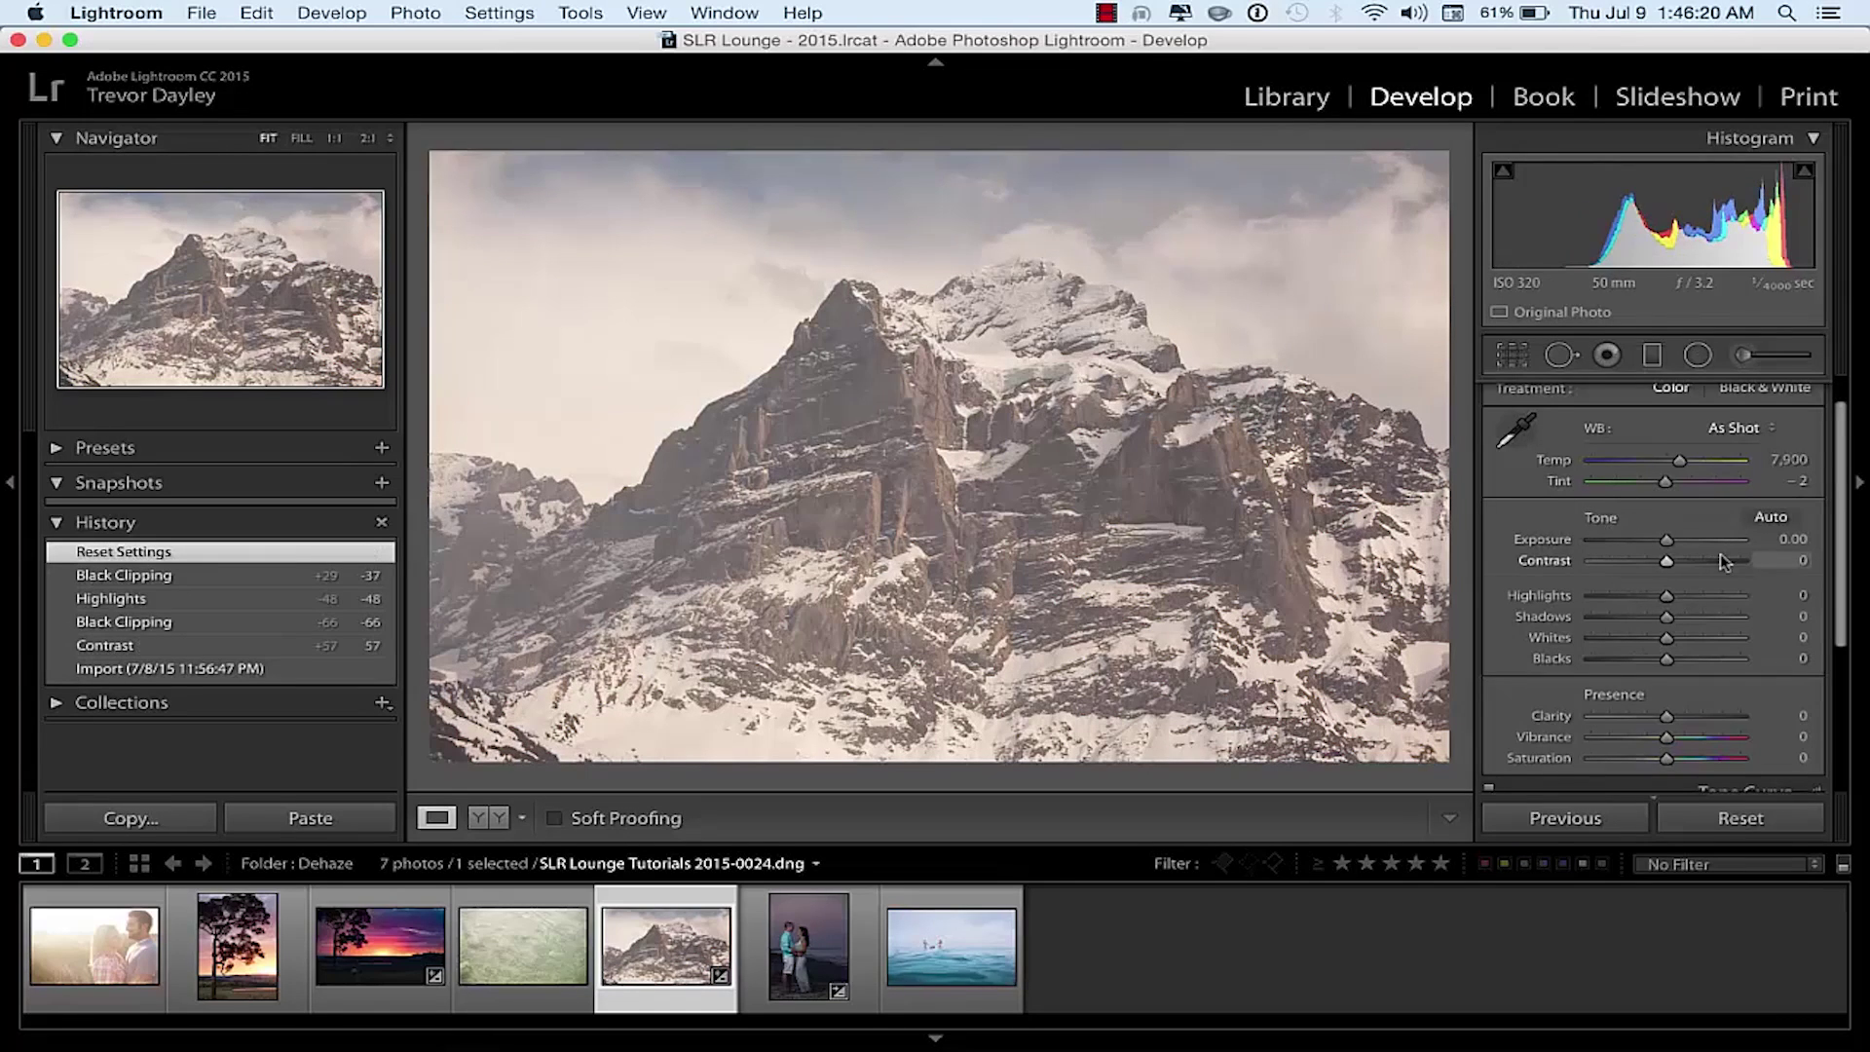
{"action": "scroll", "coordinate": [1720, 554], "scroll_direction": "down", "scroll_amount": 1}
{"action": "scroll", "coordinate": [1721, 561], "scroll_direction": "down", "scroll_amount": 4}
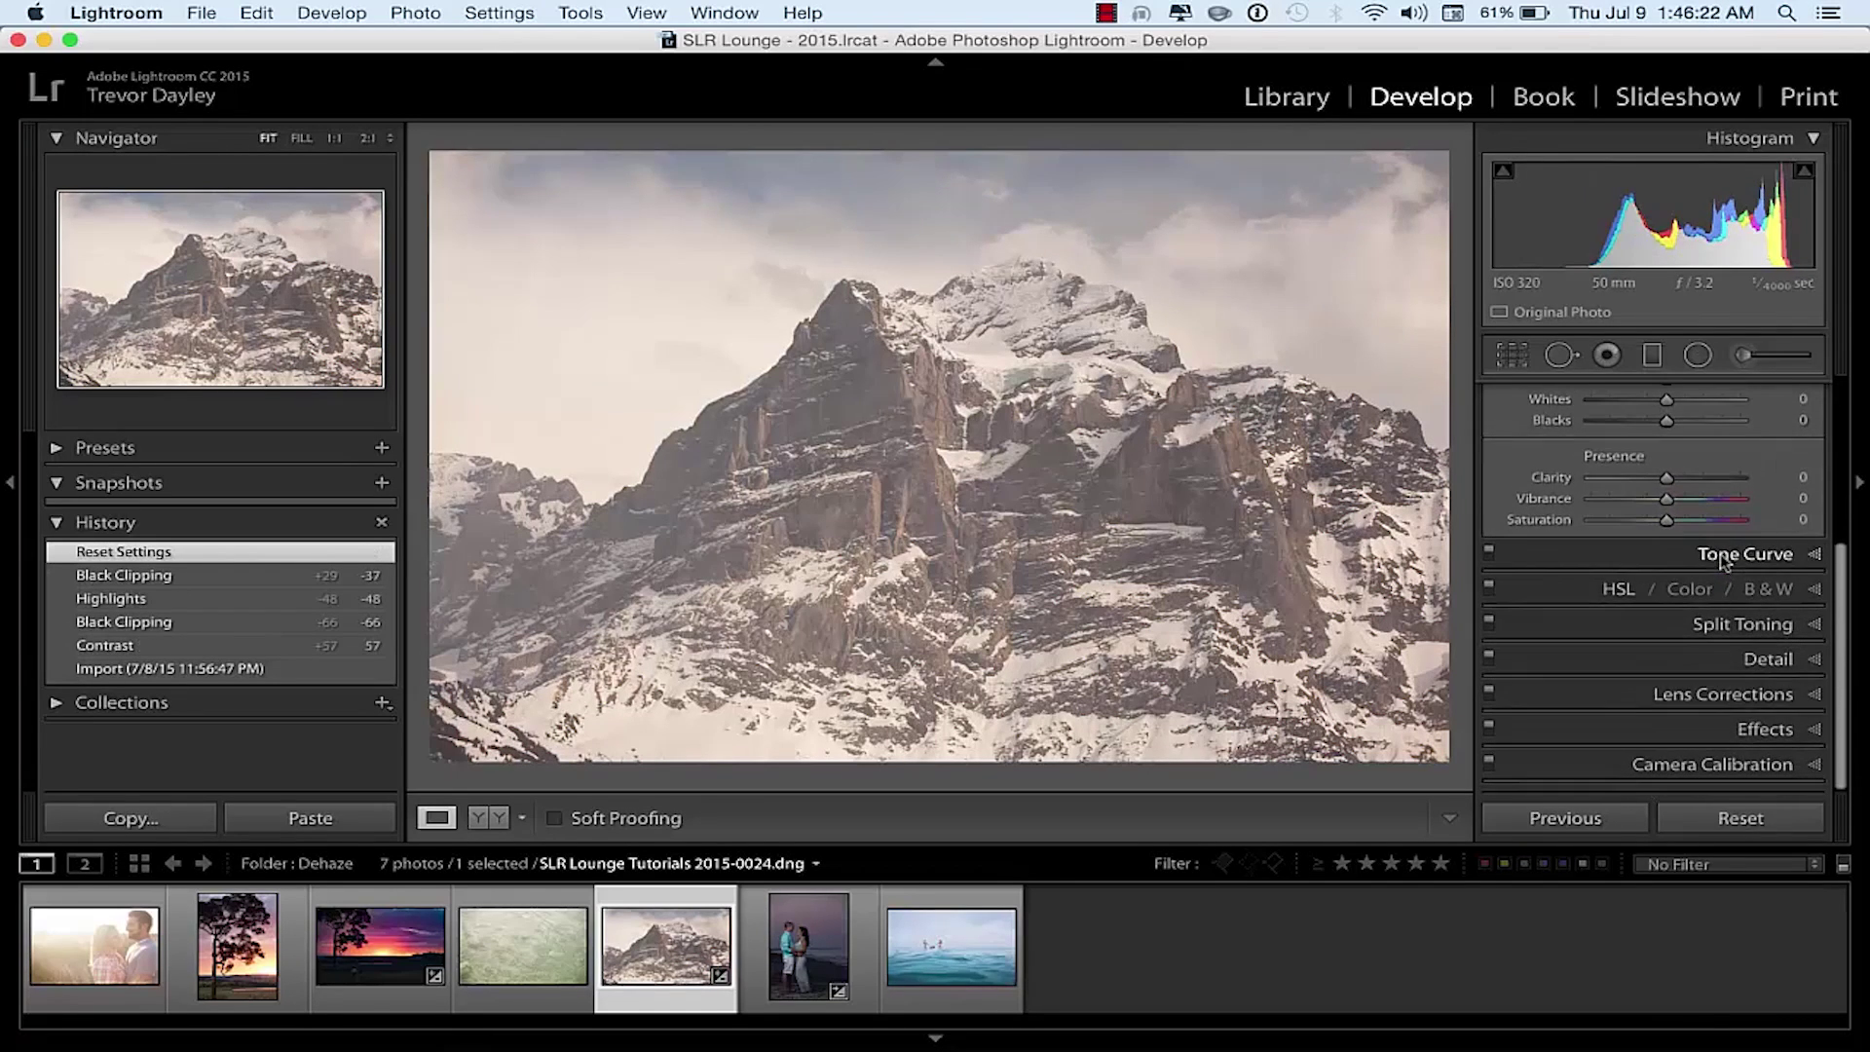
Step: Apply Dehaze +83 to the mountain photo, then switch to the underwater stones photo
{"action": "left_click", "coordinate": [1765, 730]}
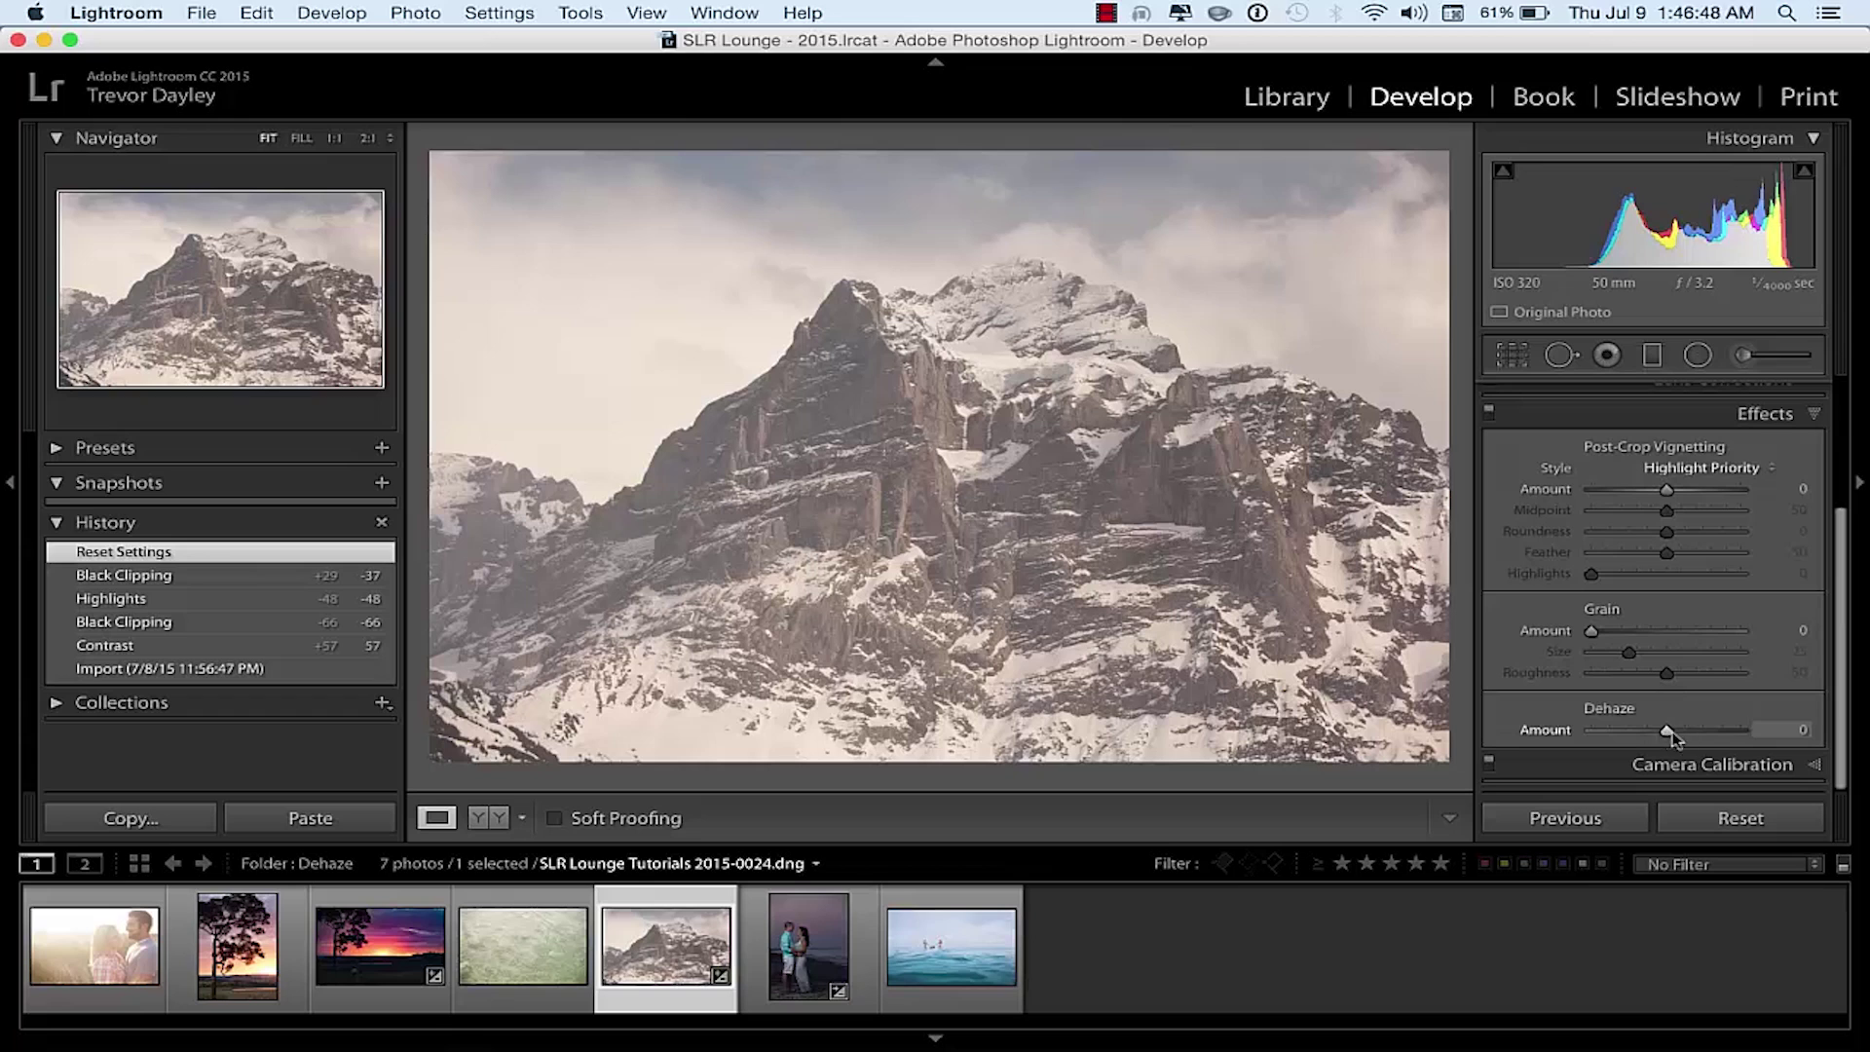
{"action": "left_click", "coordinate": [1728, 732]}
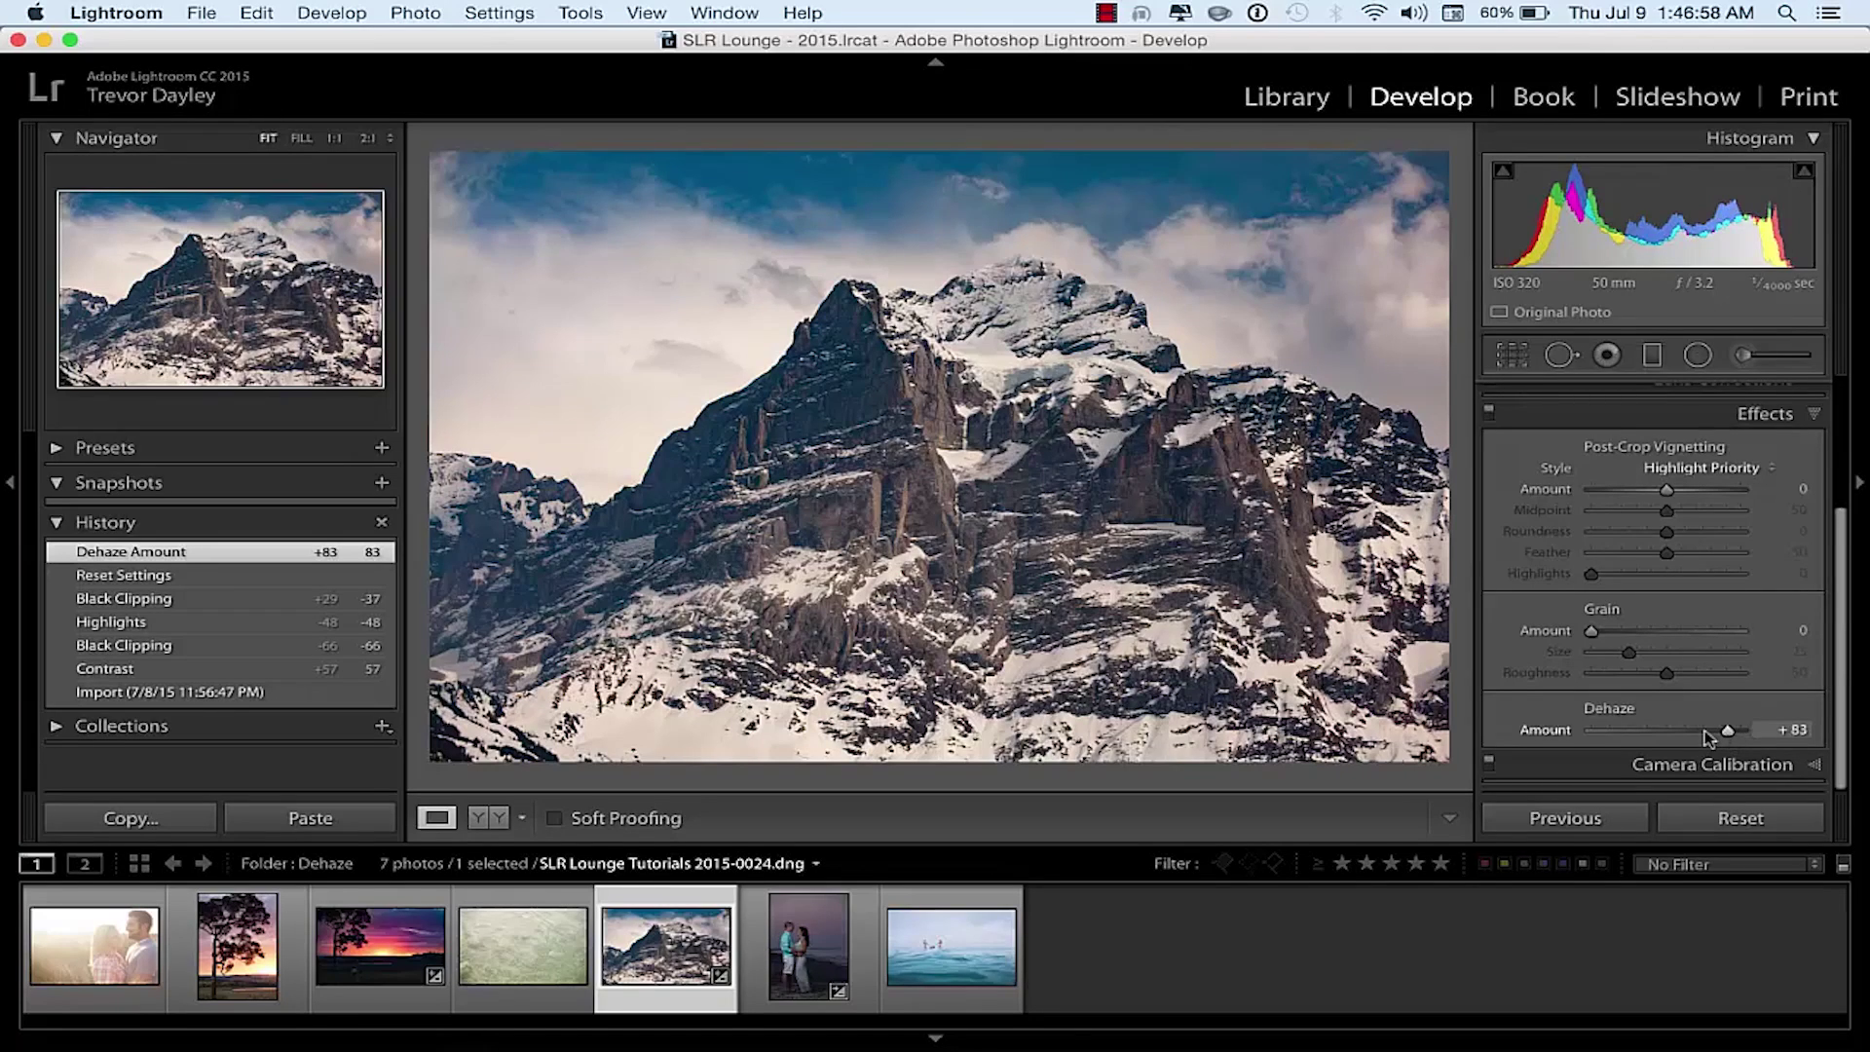
{"action": "left_click", "coordinate": [539, 926]}
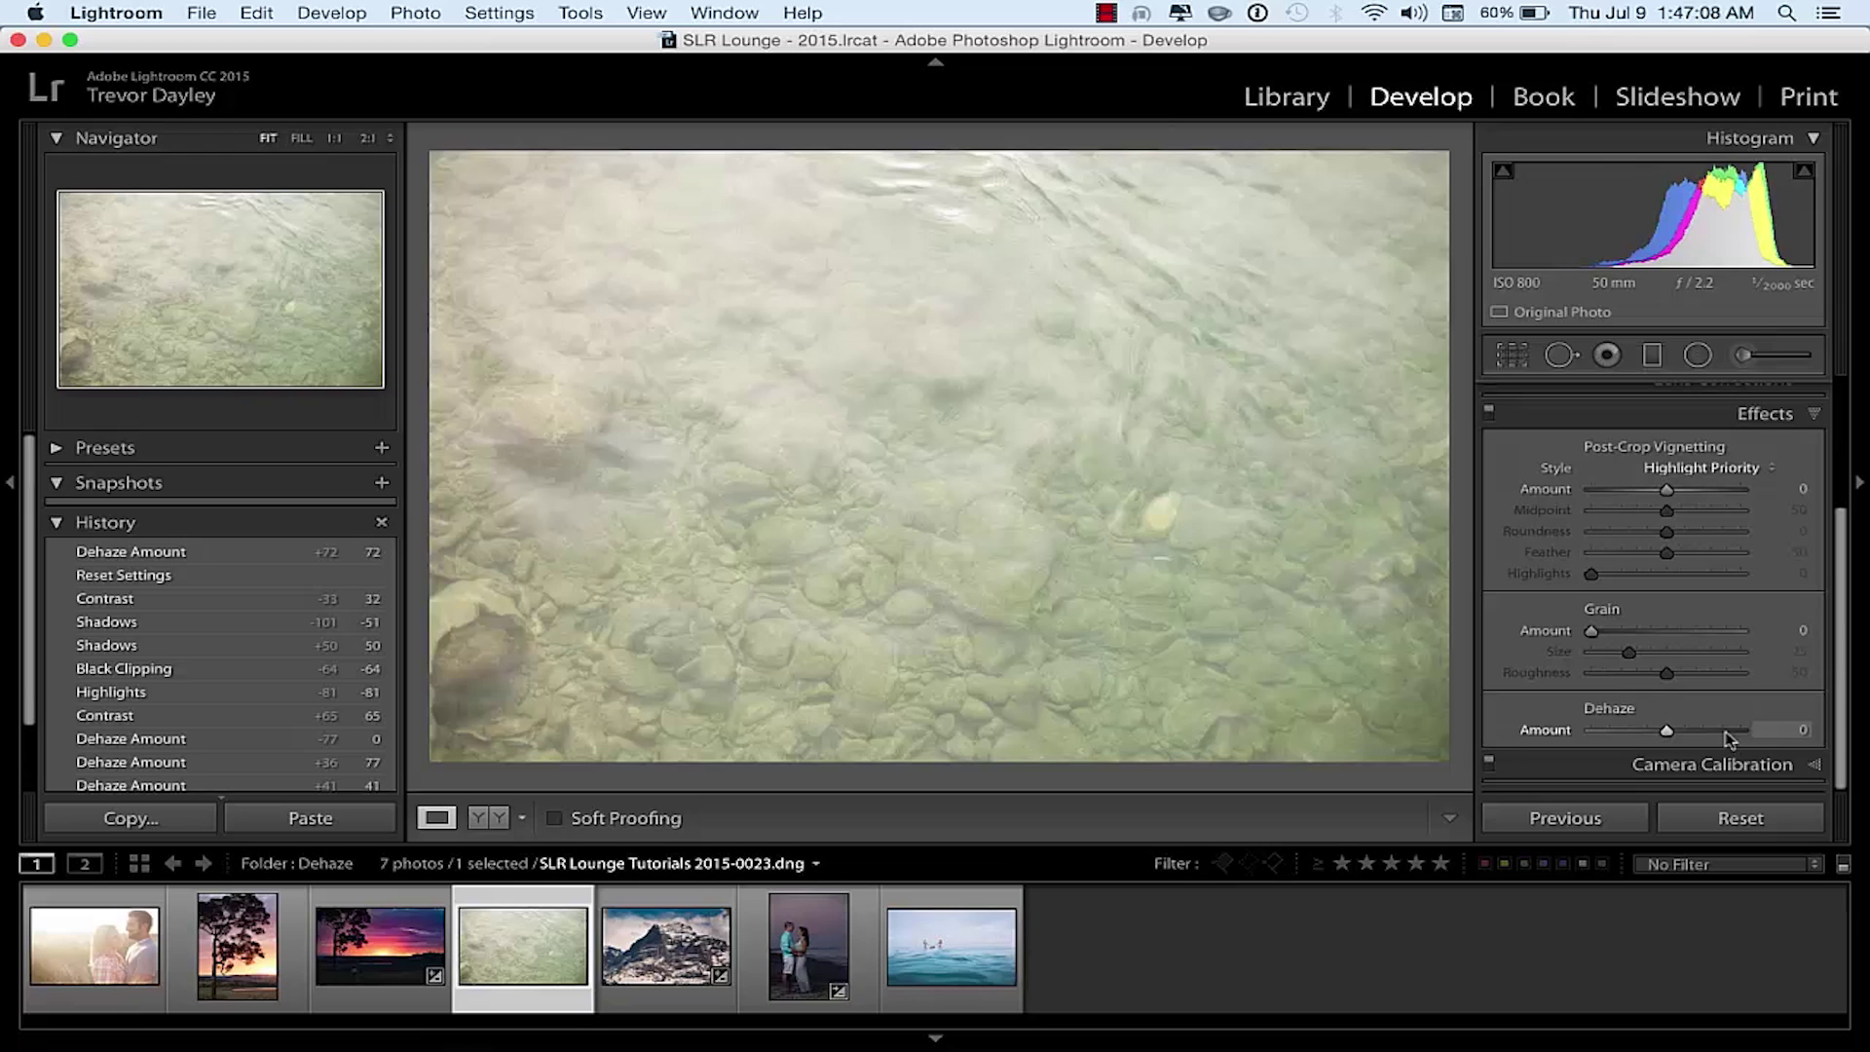
Step: Dehaze the stones photo to +81, then open the tree silhouette and dehaze it to +74
{"action": "left_click", "coordinate": [1726, 732]}
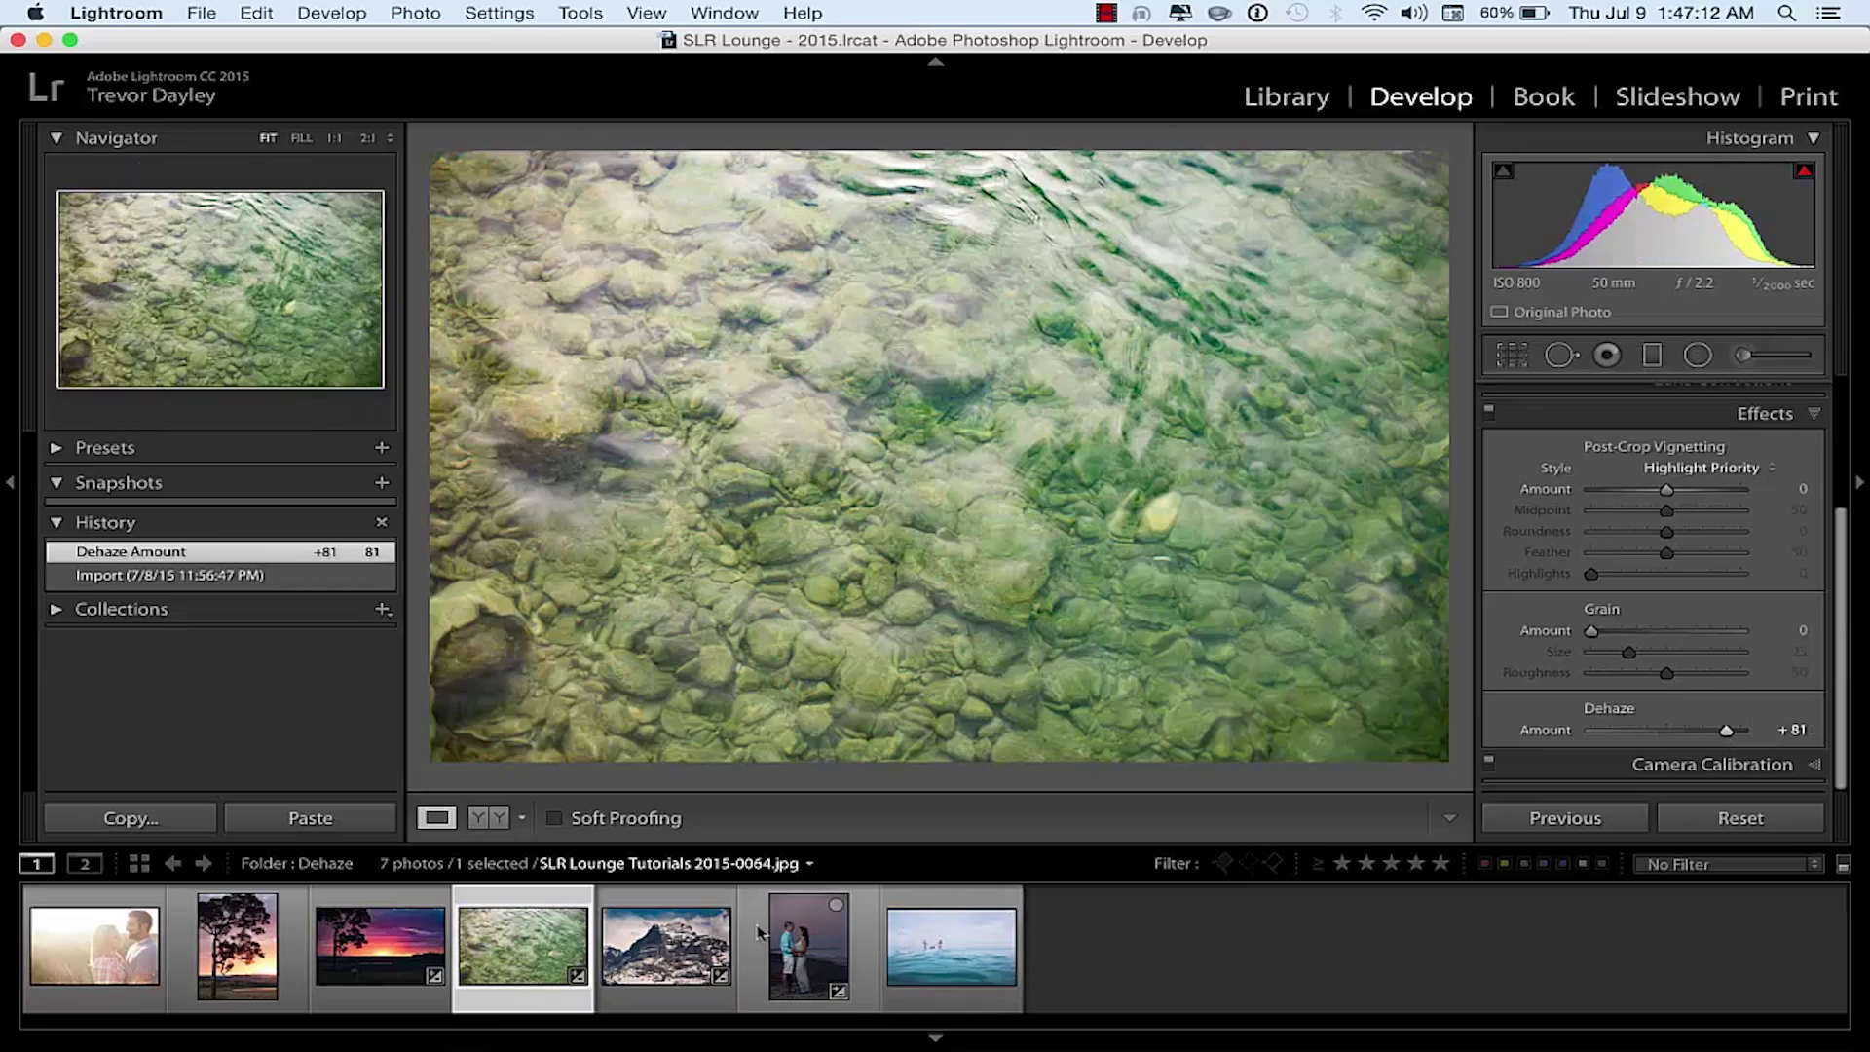
{"action": "left_click", "coordinate": [237, 943]}
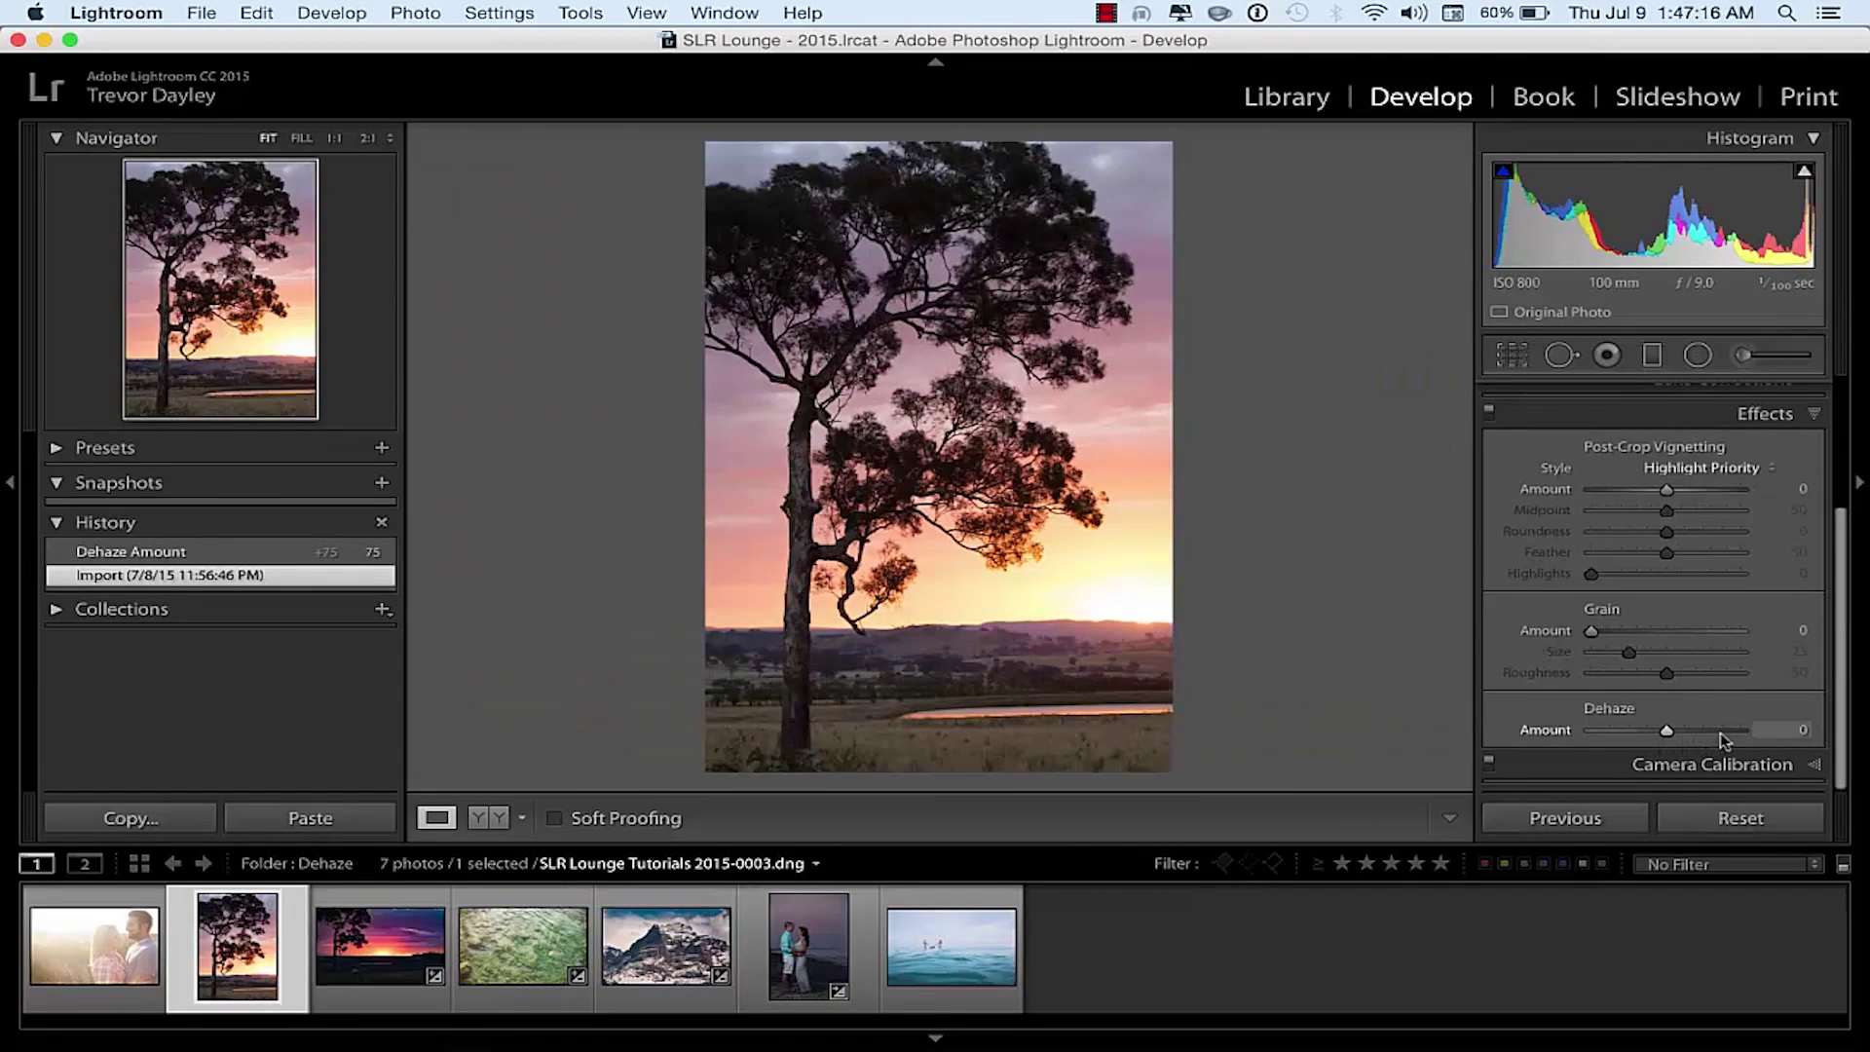
{"action": "left_click", "coordinate": [1722, 731]}
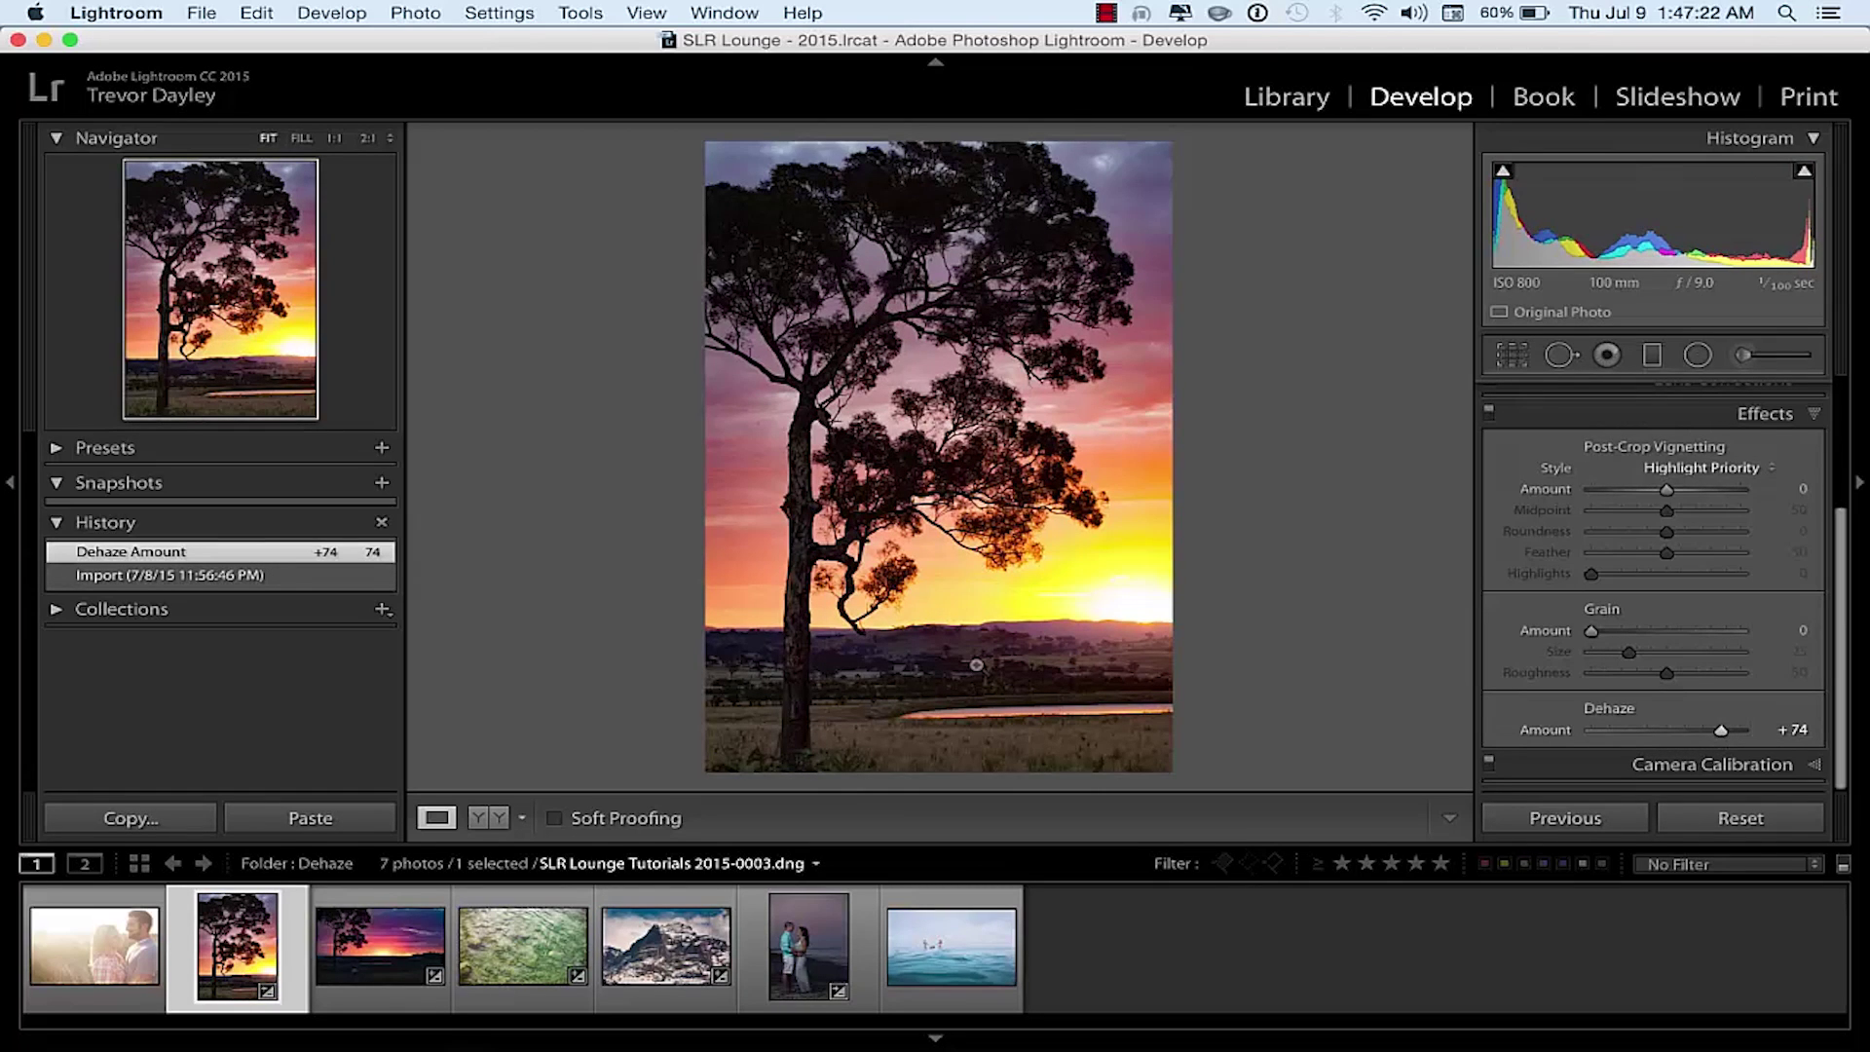
Step: Open the sunset field photo, reset its Dehaze and set it to +76
{"action": "left_click", "coordinate": [380, 936]}
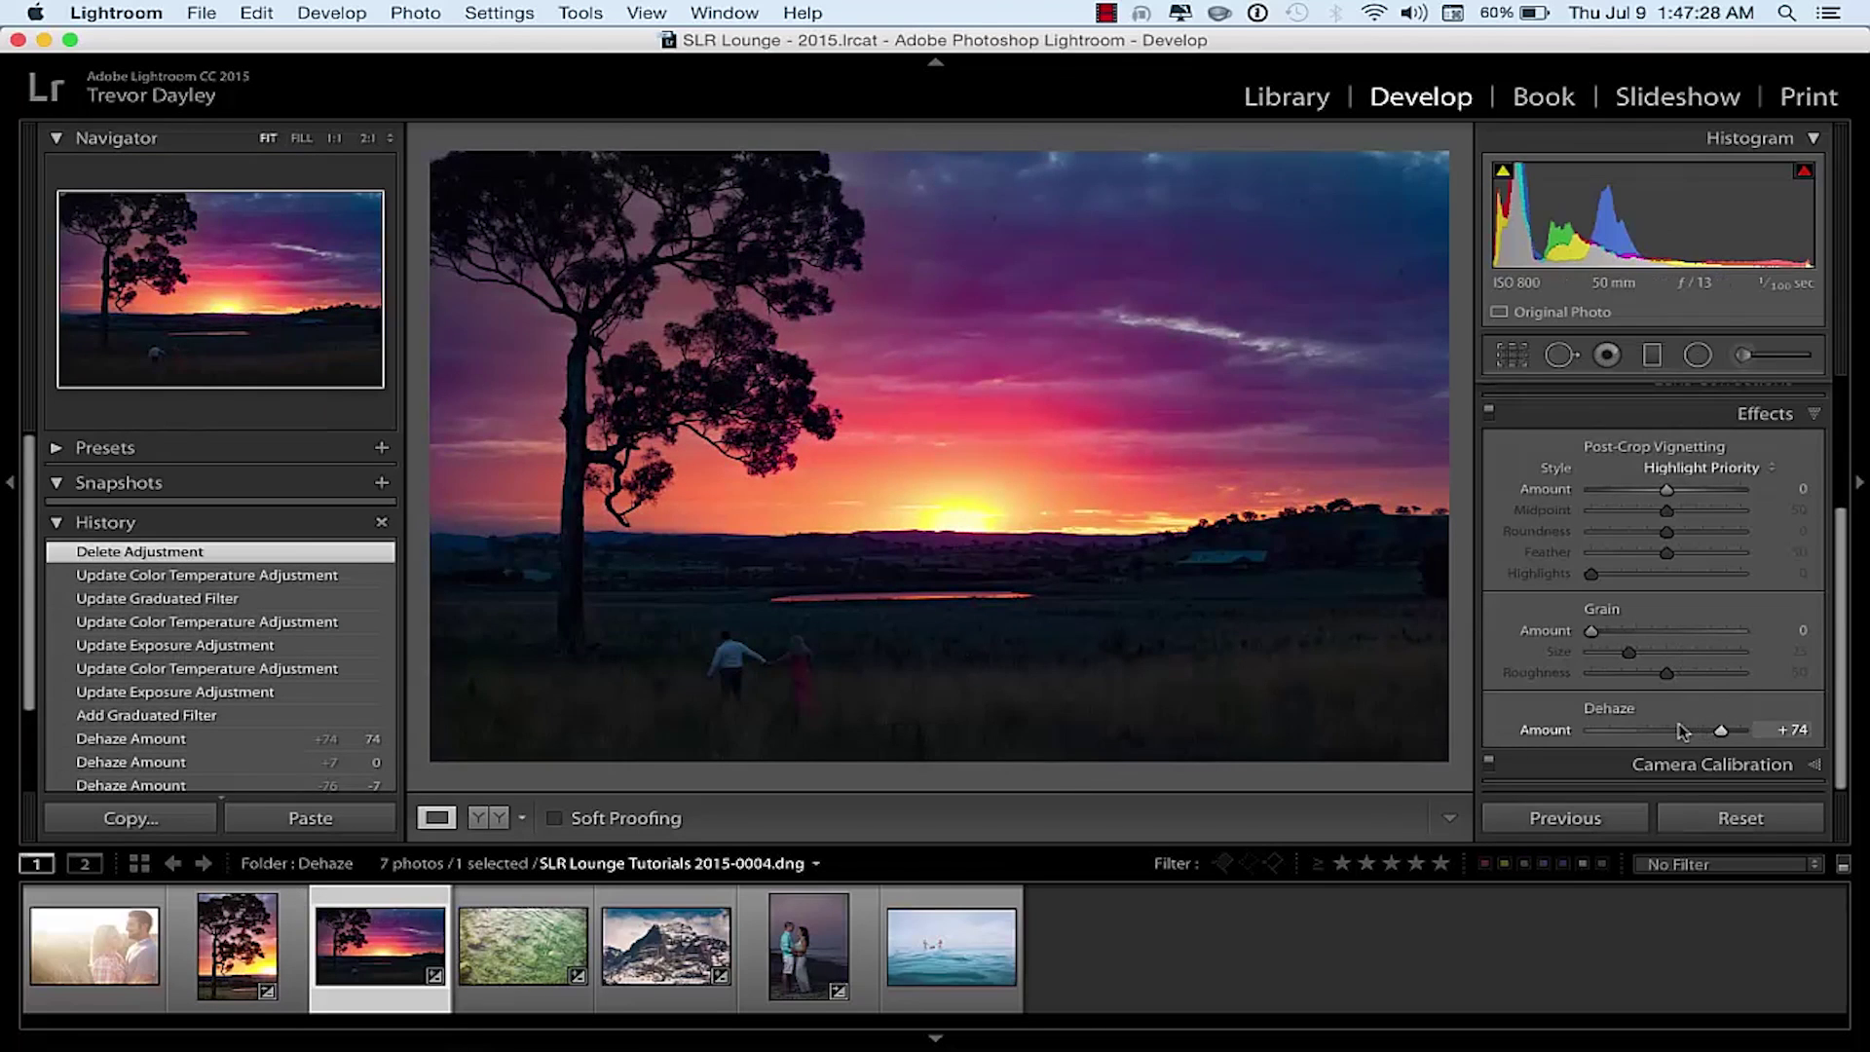
{"action": "double_click", "coordinate": [1547, 729]}
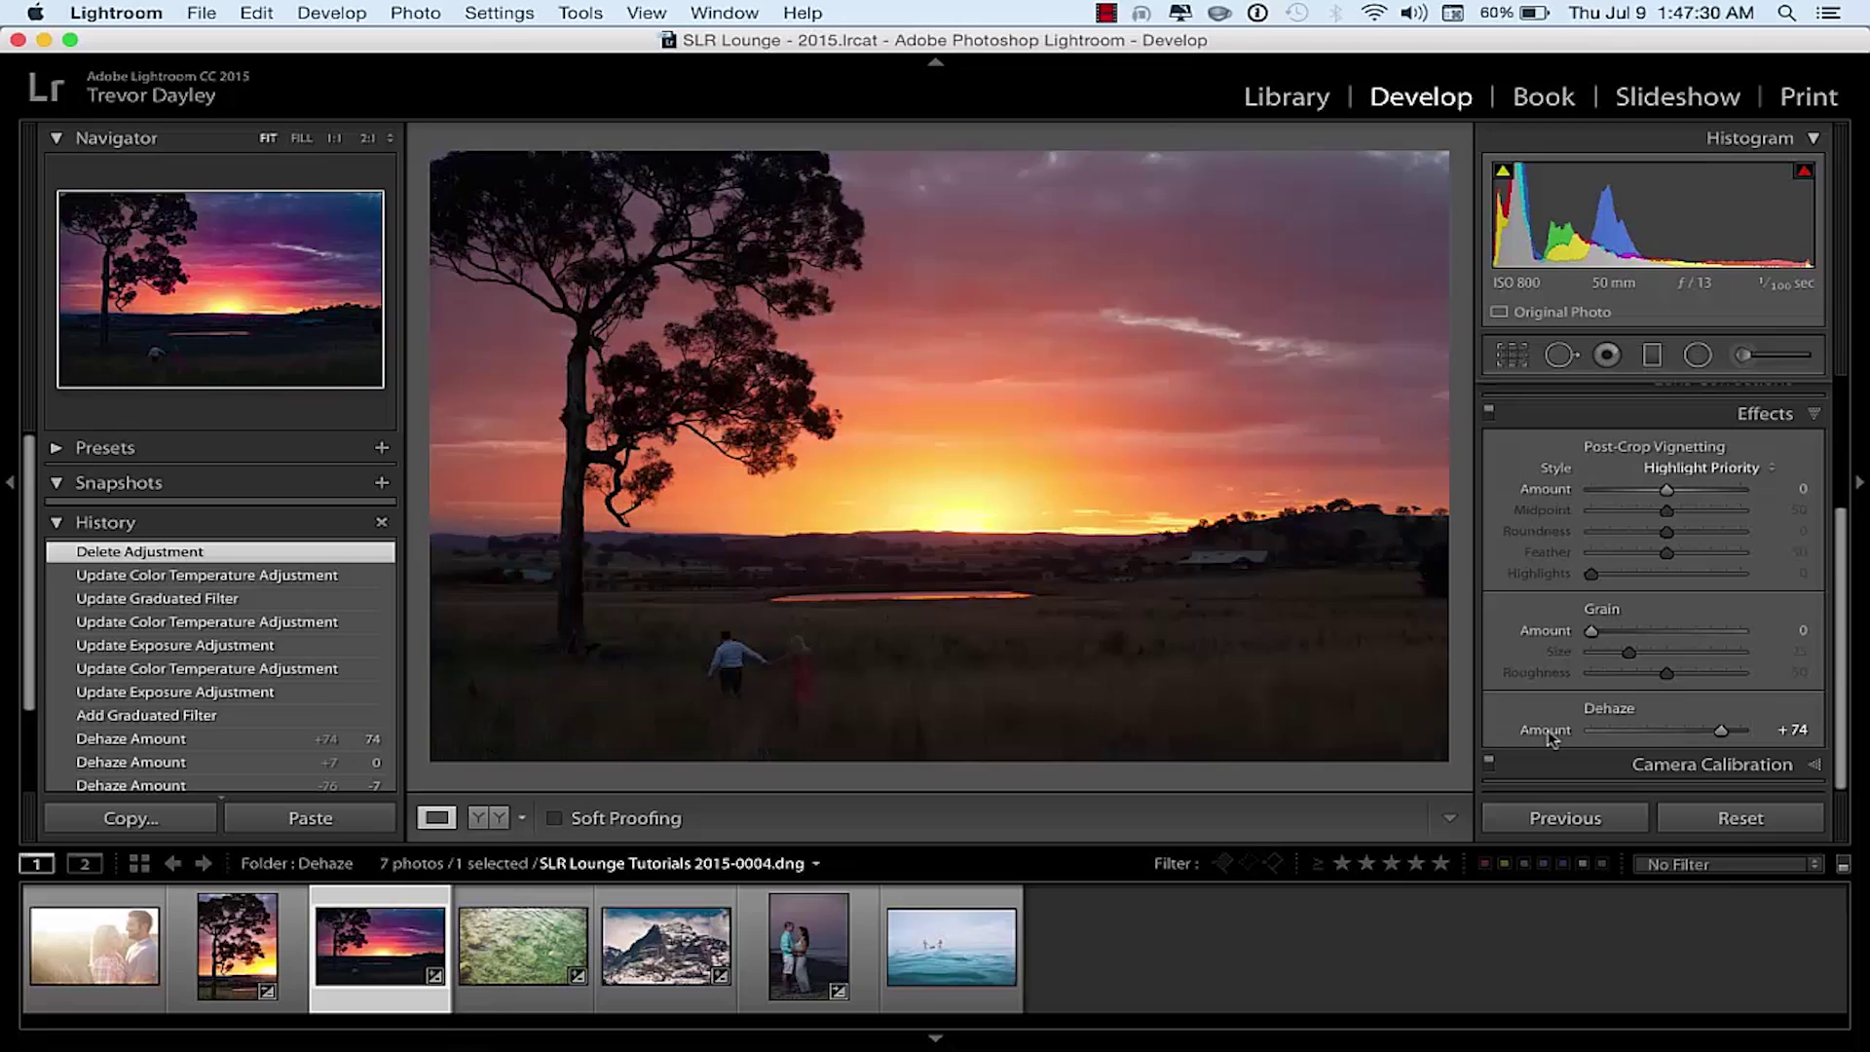
{"action": "left_click", "coordinate": [1723, 732]}
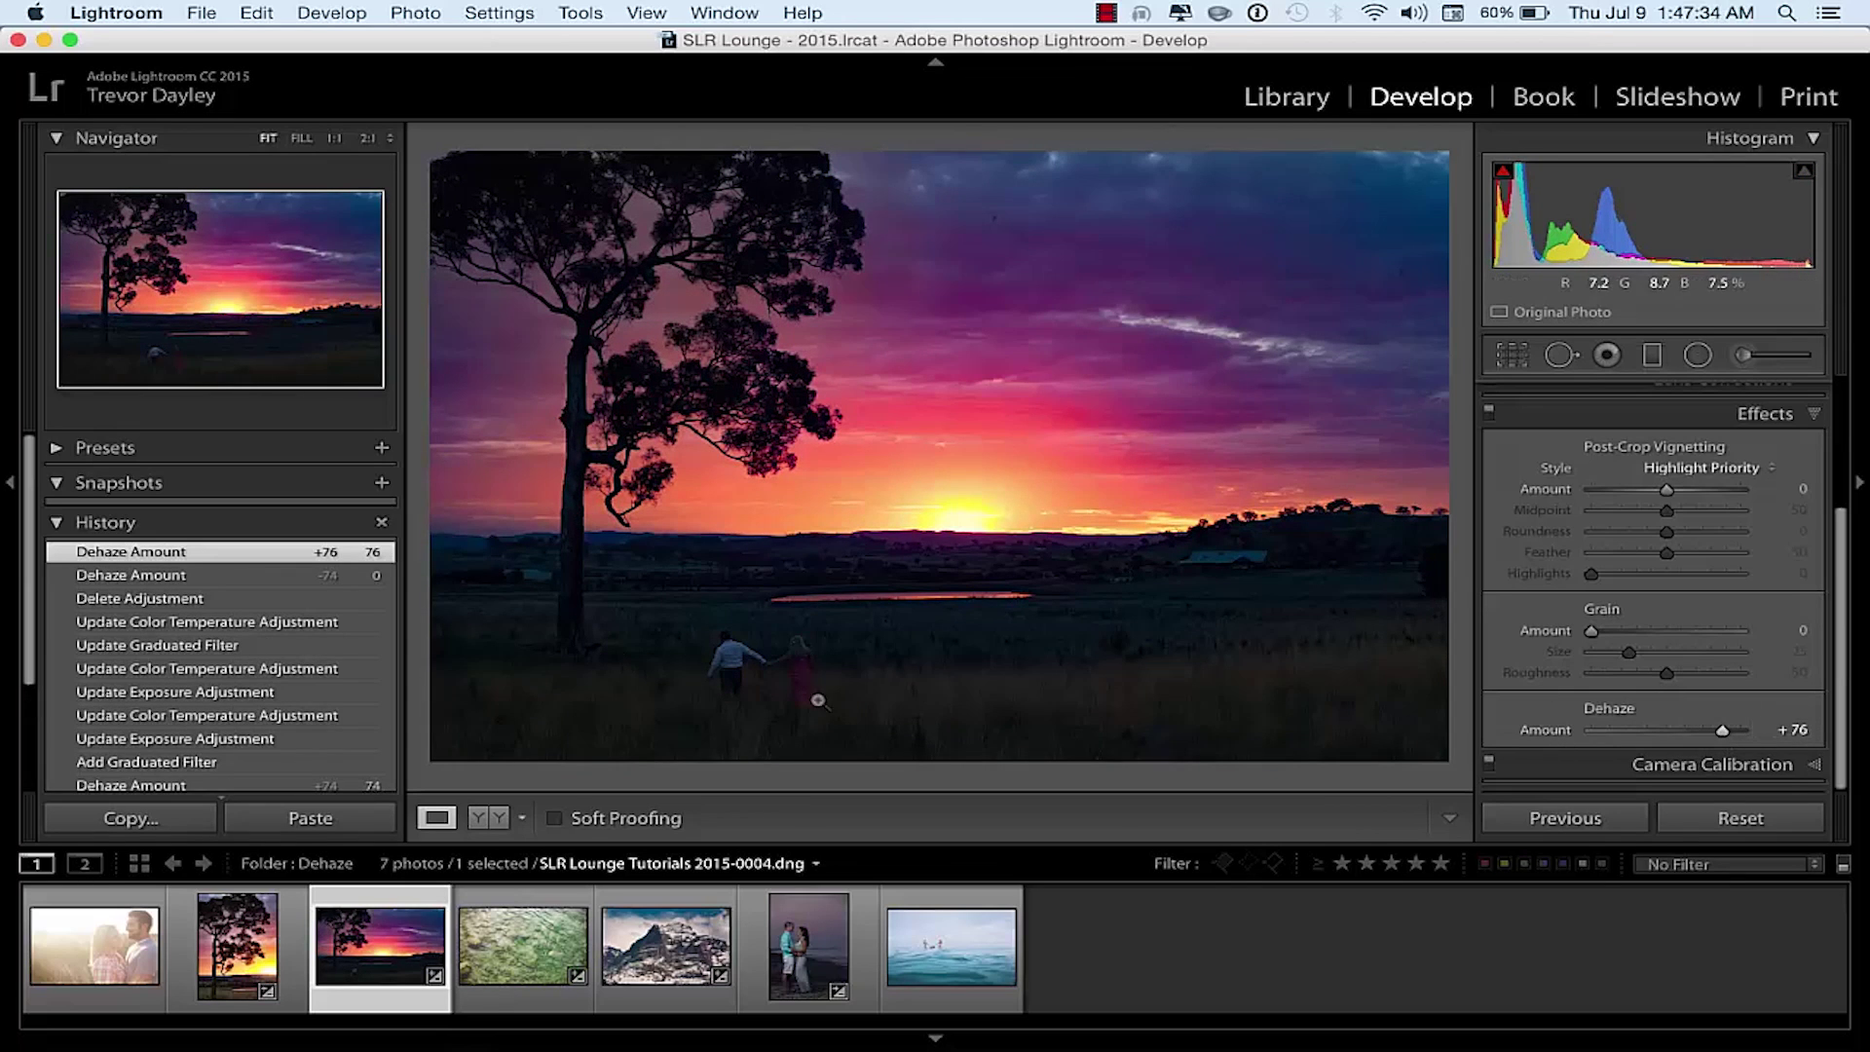
Step: Lay a graduated filter up from the horizon to brighten the foreground, then compare with the original
{"action": "left_click", "coordinate": [1652, 355]}
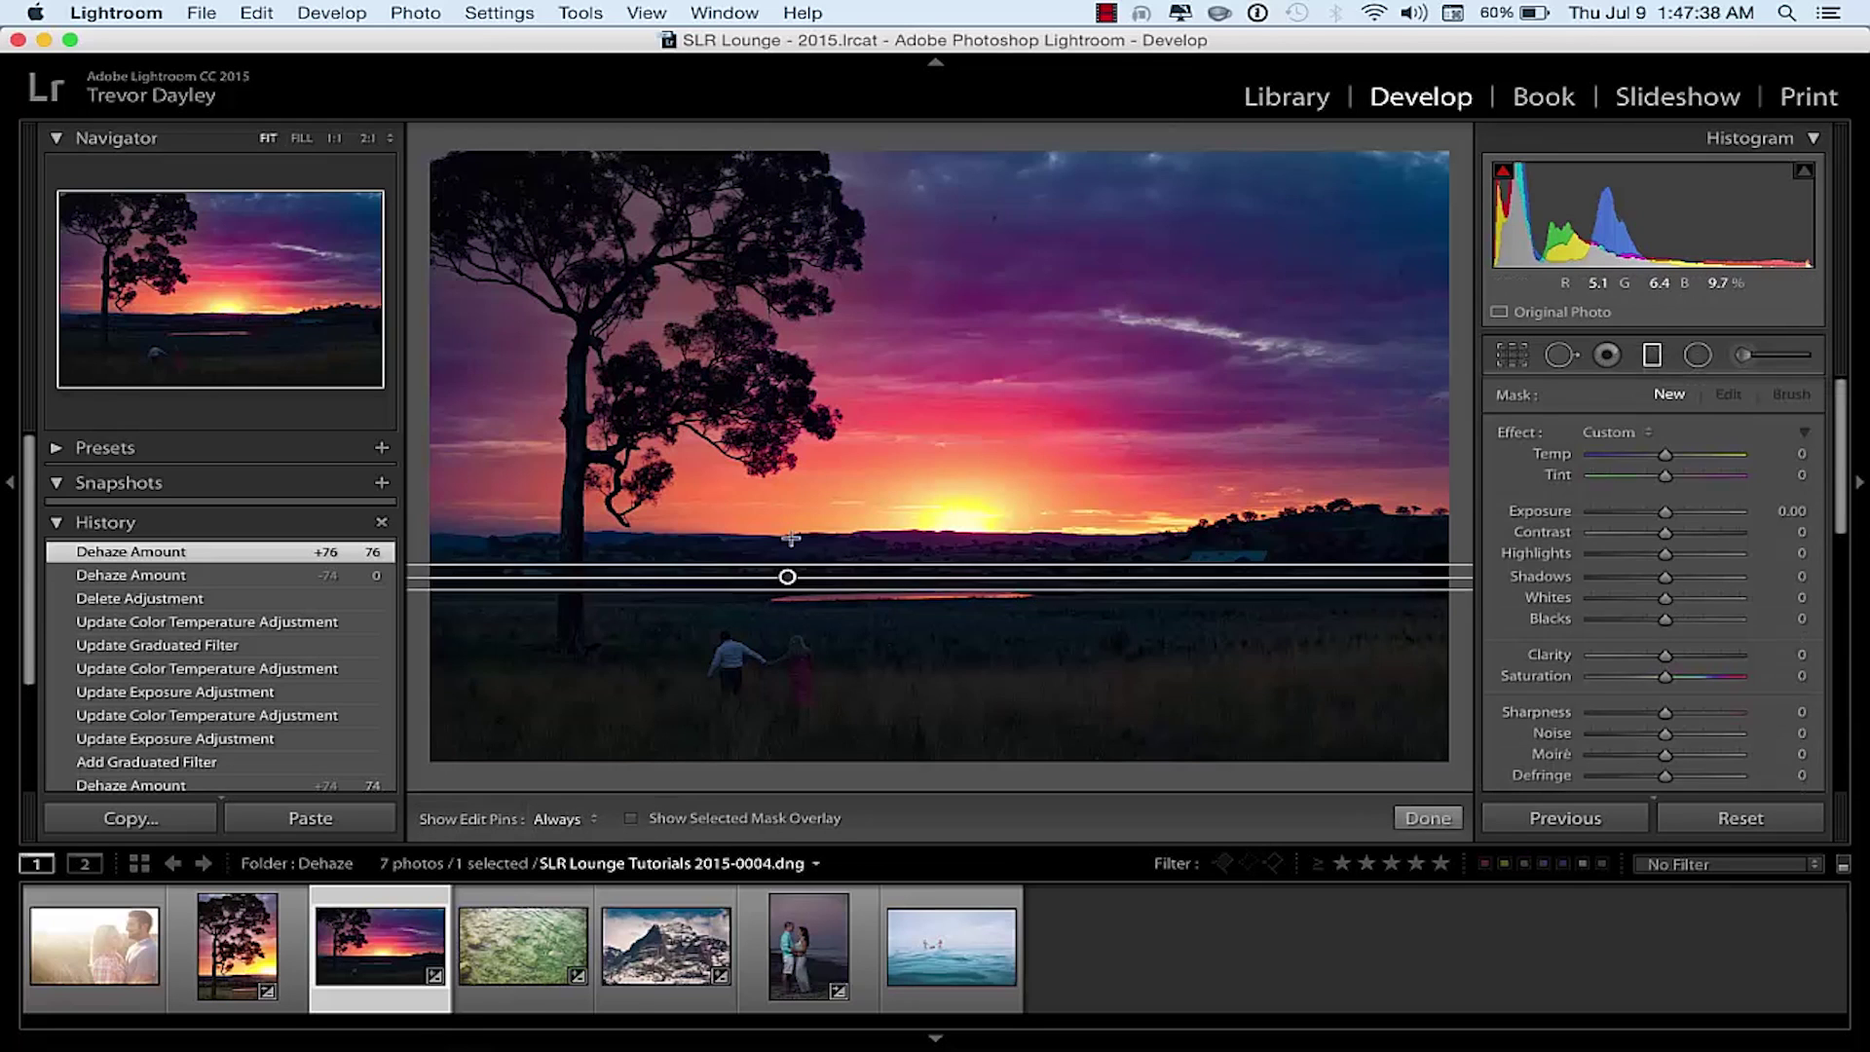
{"action": "left_click_drag", "start_coordinate": [791, 538], "coordinate": [787, 446]}
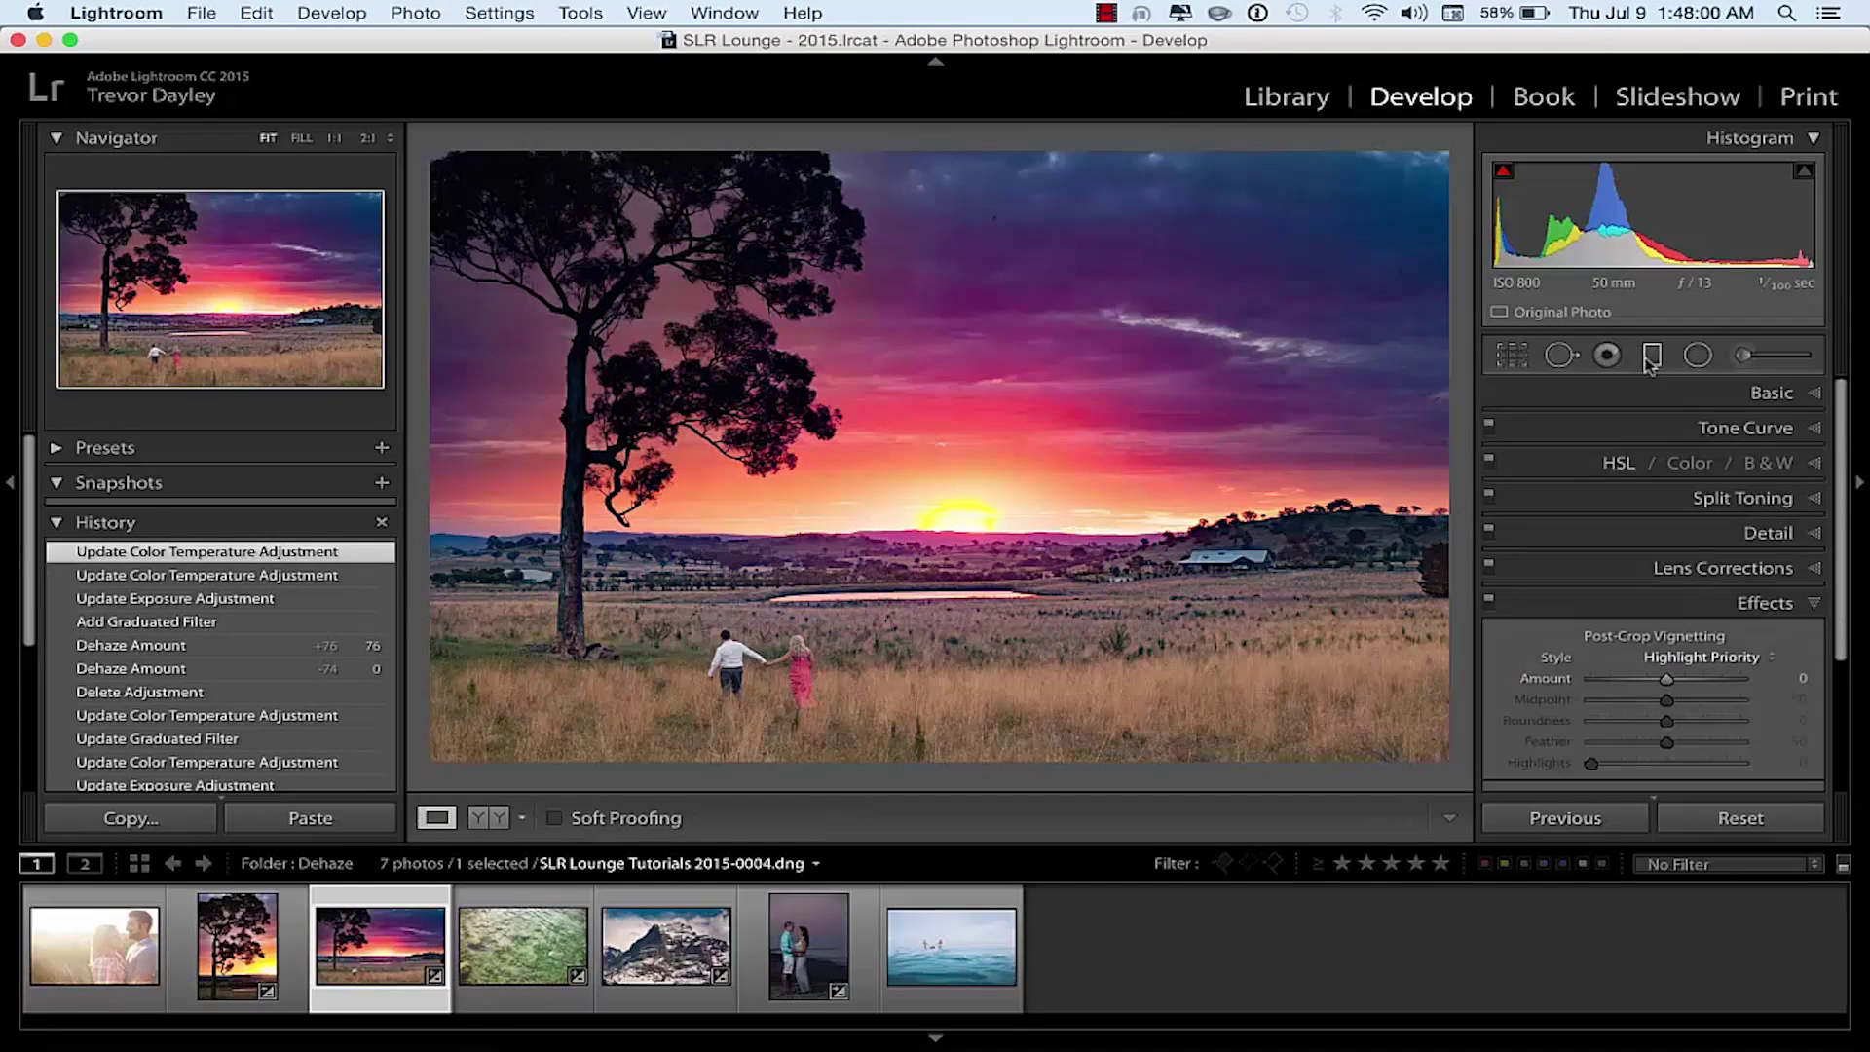
{"action": "key", "text": "backslash"}
{"action": "key", "text": "backslash"}
Step: Move to the backlit couple photo and set its Dehaze to +61
{"action": "key", "text": "Left"}
{"action": "key", "text": "Left"}
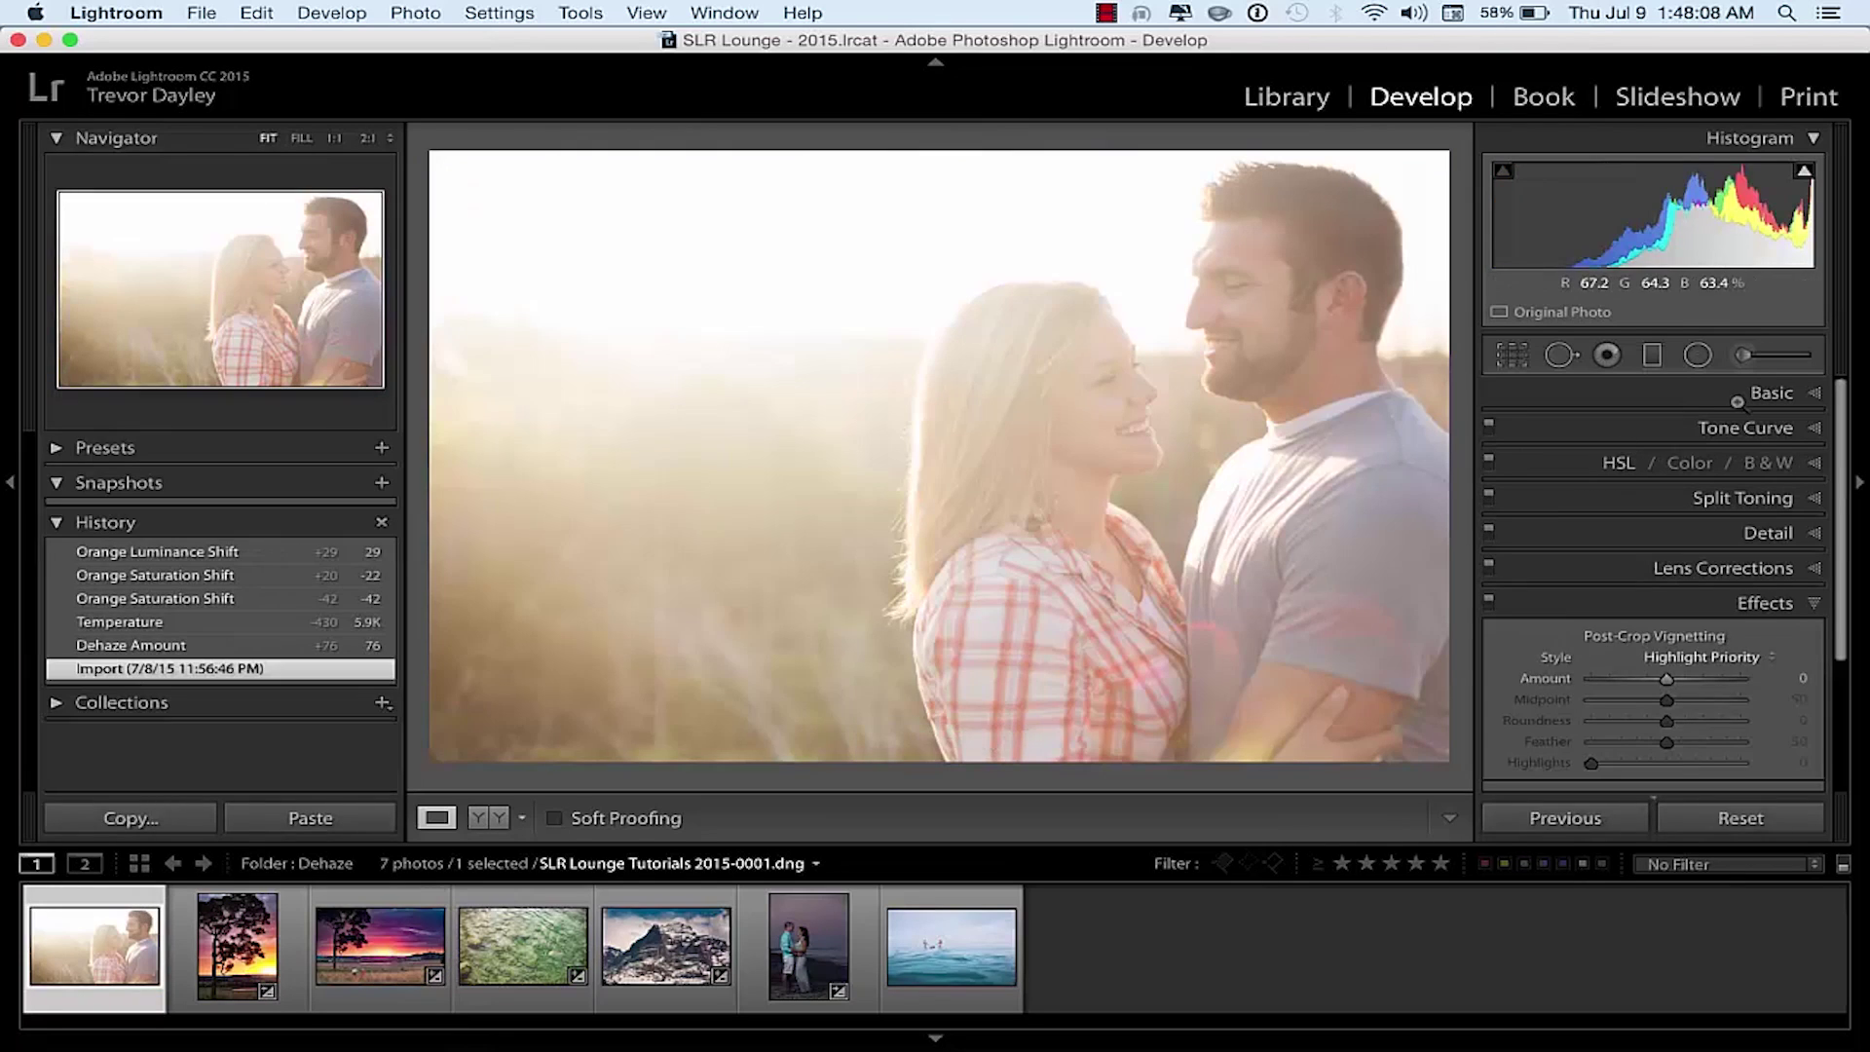
{"action": "scroll", "coordinate": [1662, 645], "scroll_direction": "down", "scroll_amount": 4}
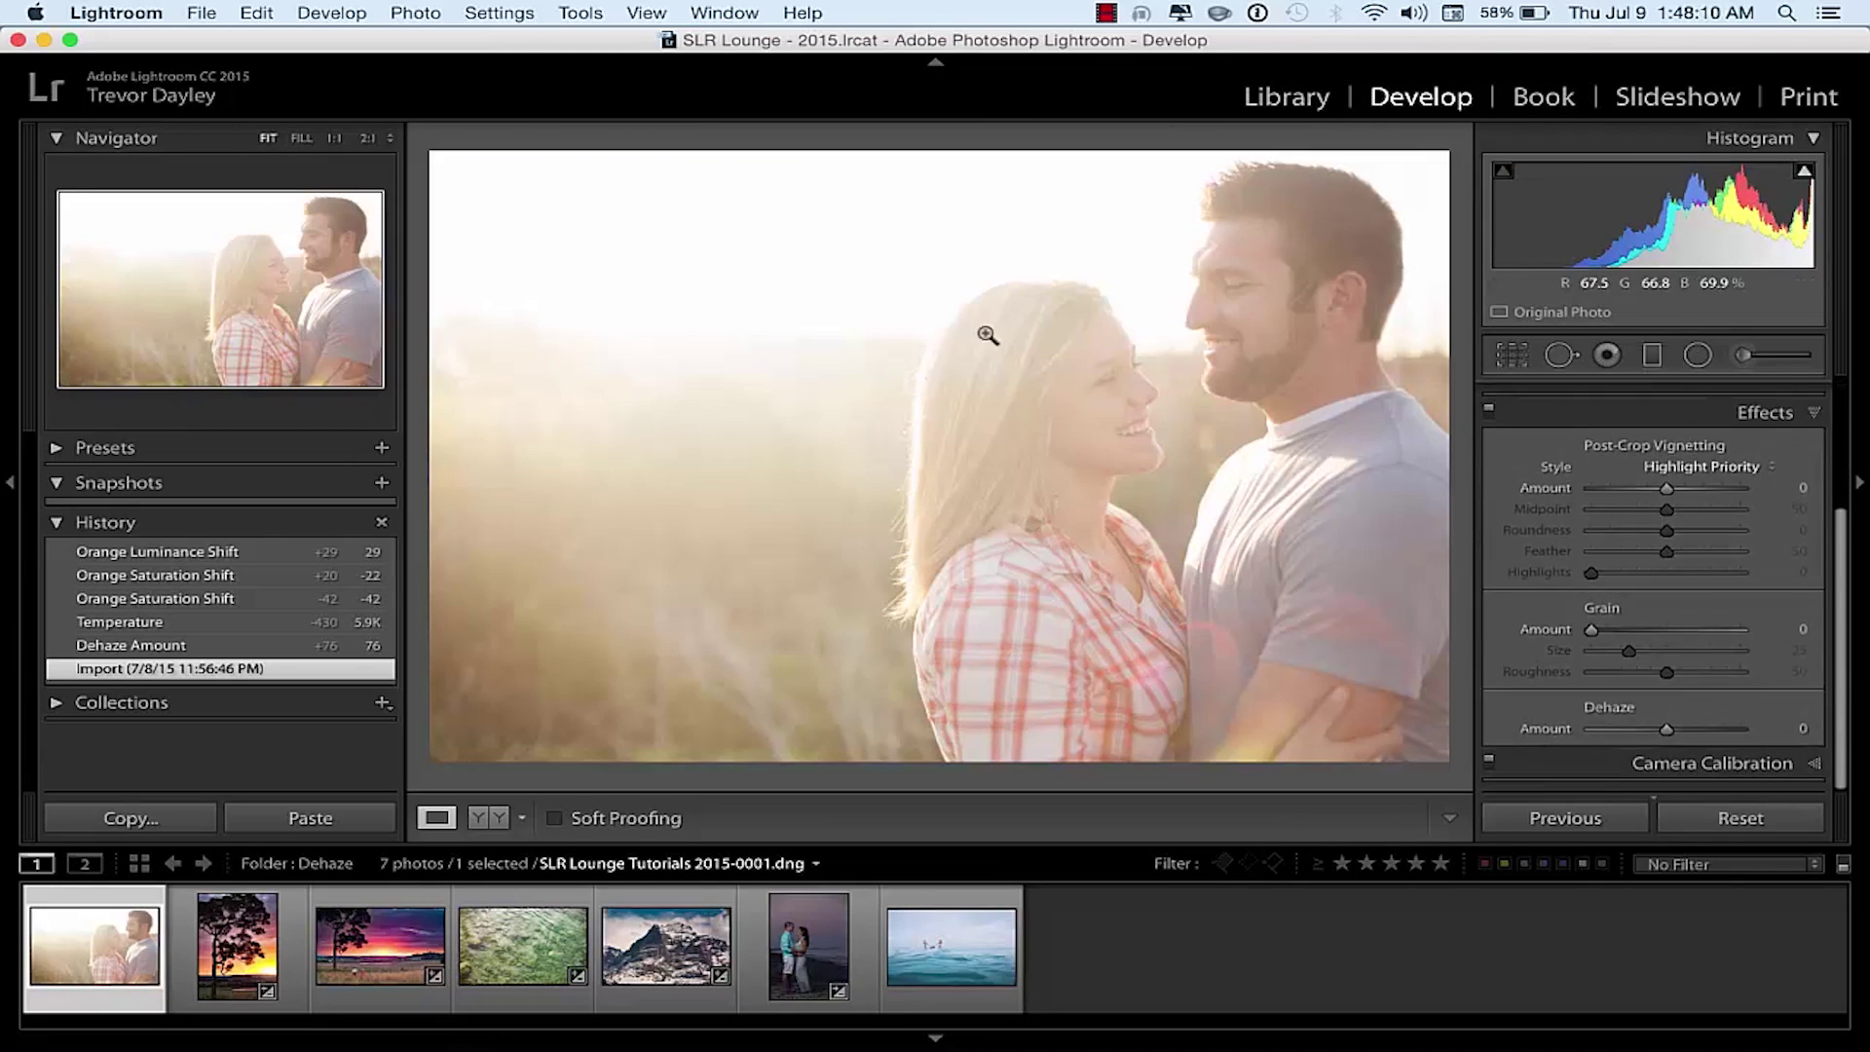
{"action": "left_click", "coordinate": [1712, 730]}
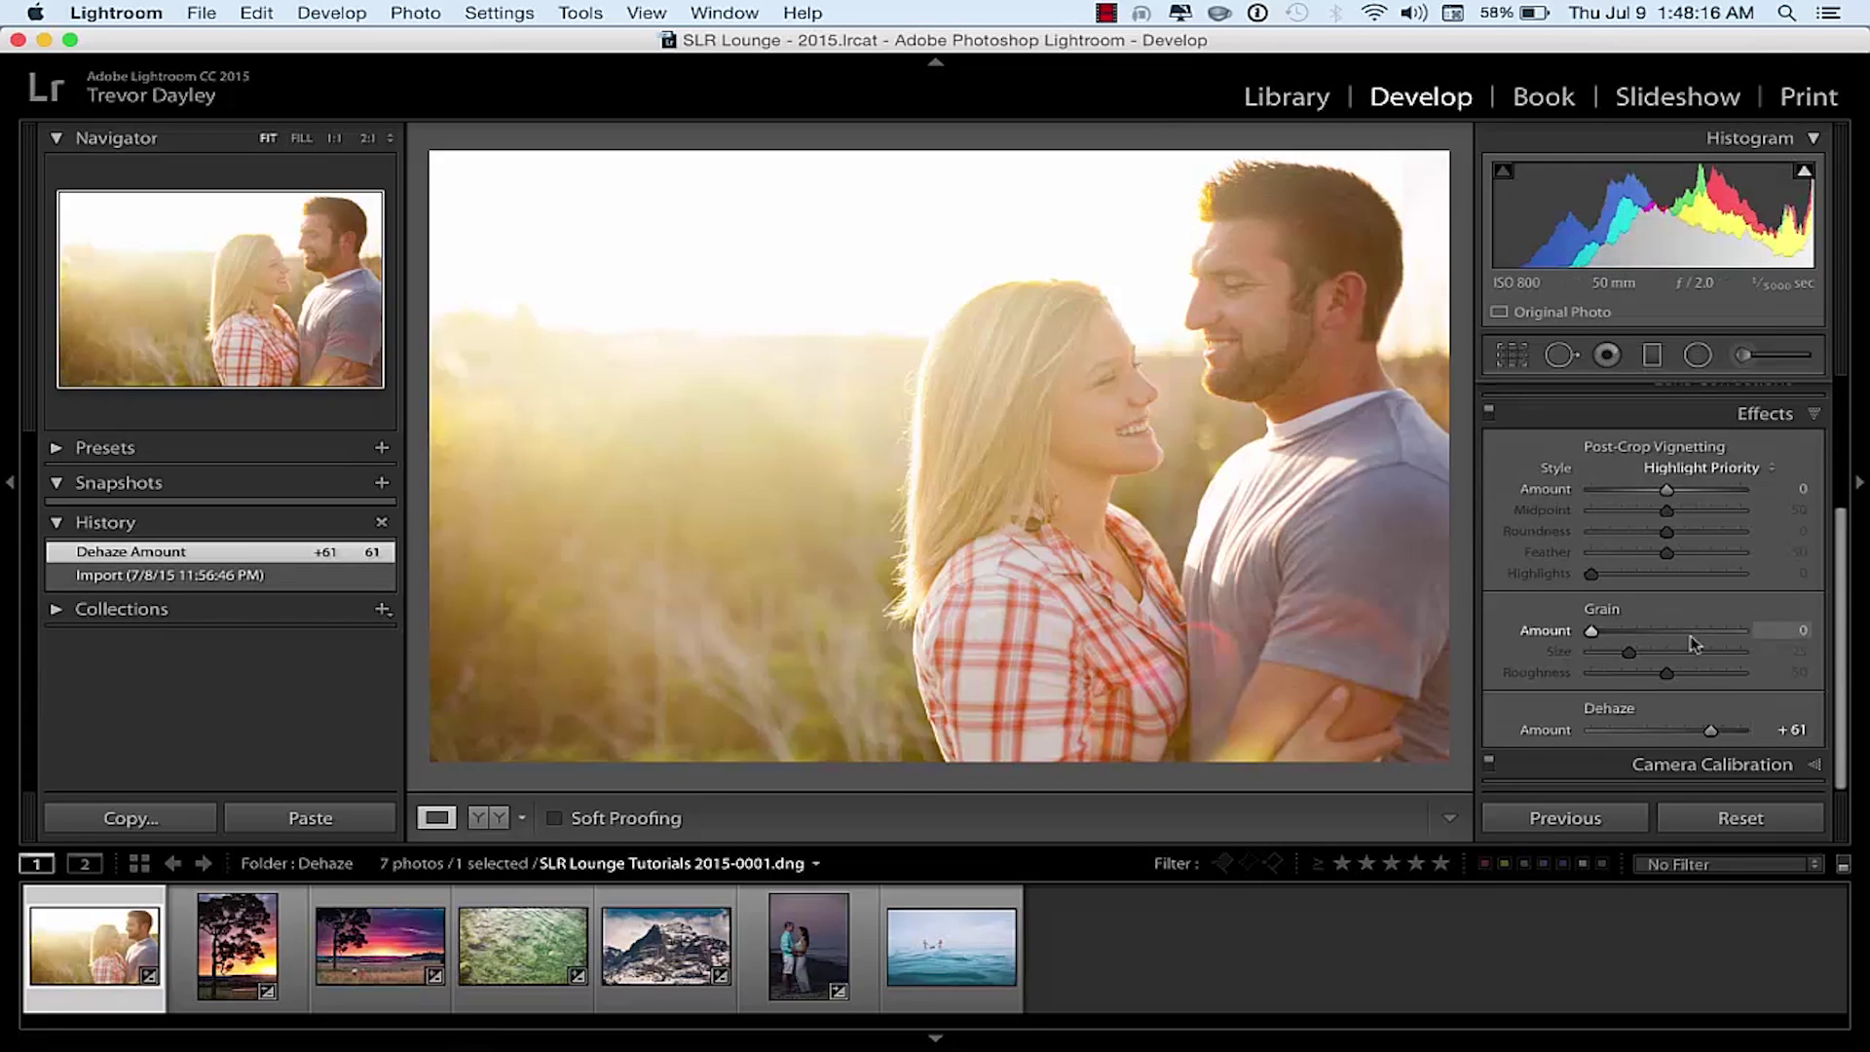
{"action": "scroll", "coordinate": [1748, 410], "scroll_direction": "up", "scroll_amount": 5}
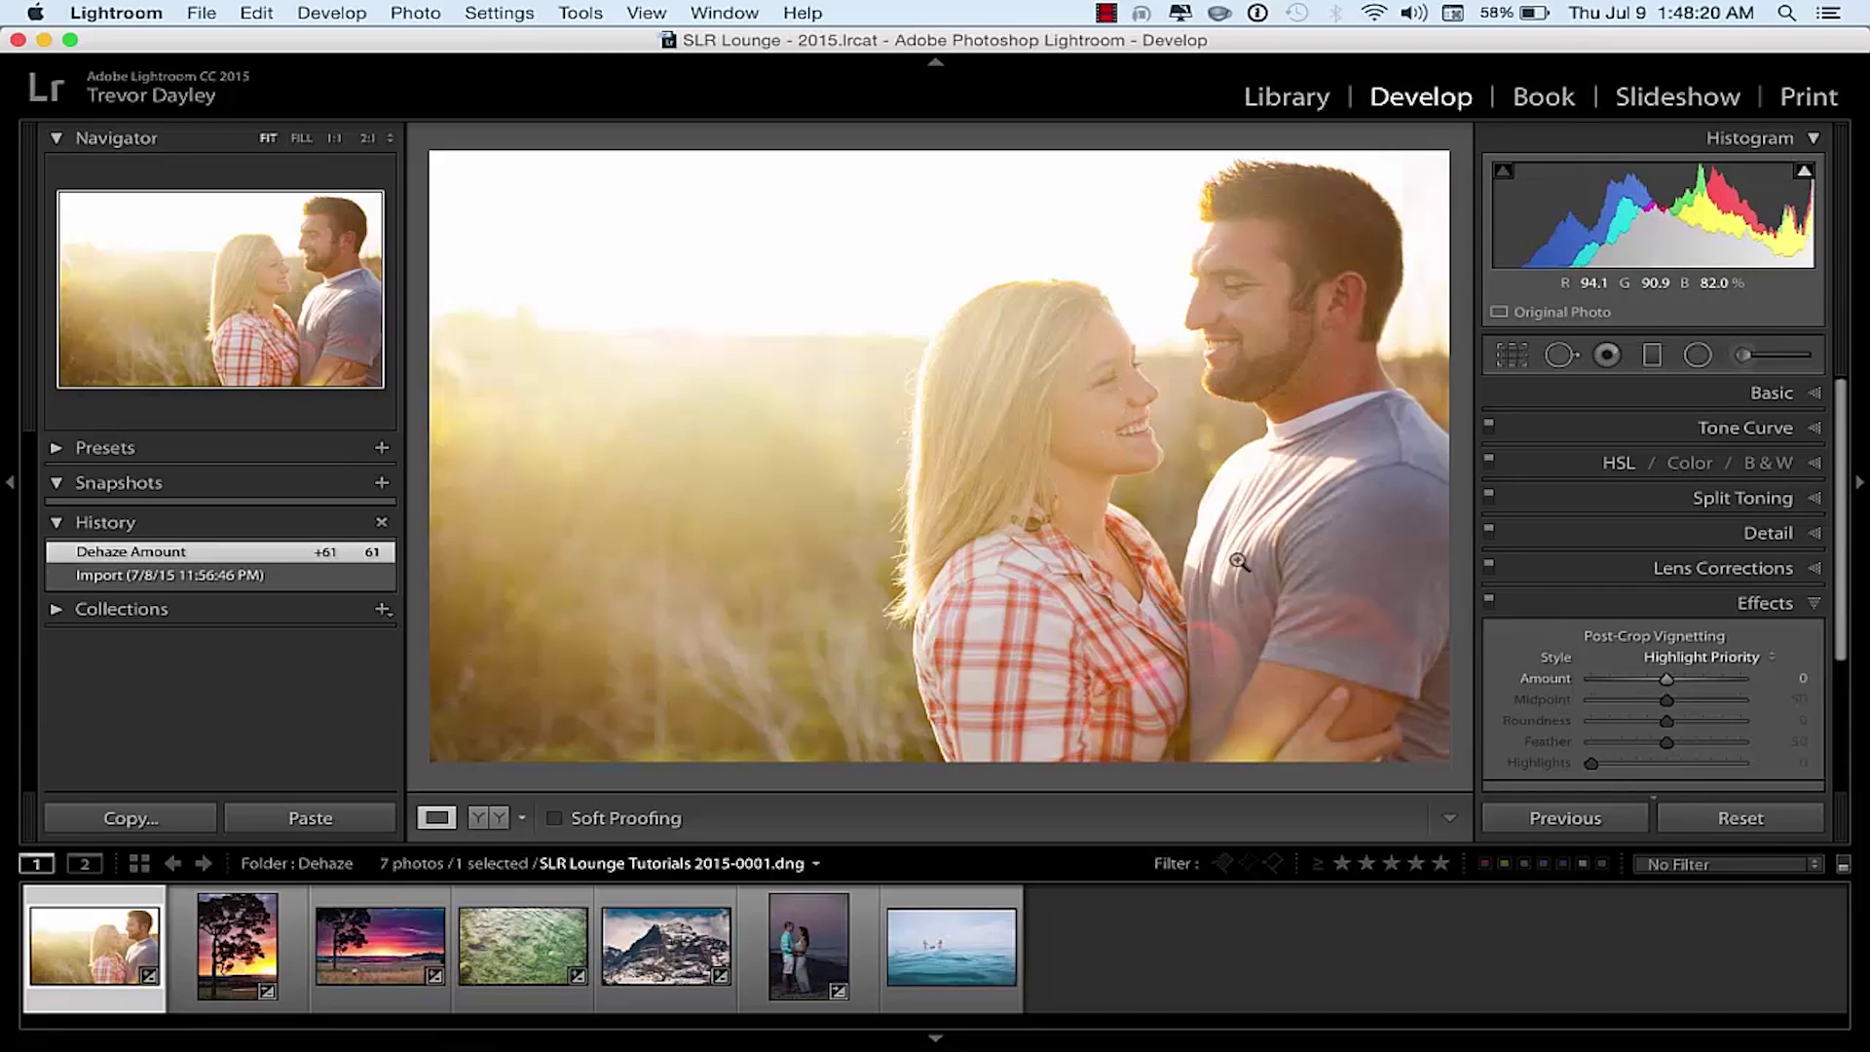
Step: In HSL, set Orange luminance +24 and Orange saturation -17
{"action": "left_click", "coordinate": [1624, 466]}
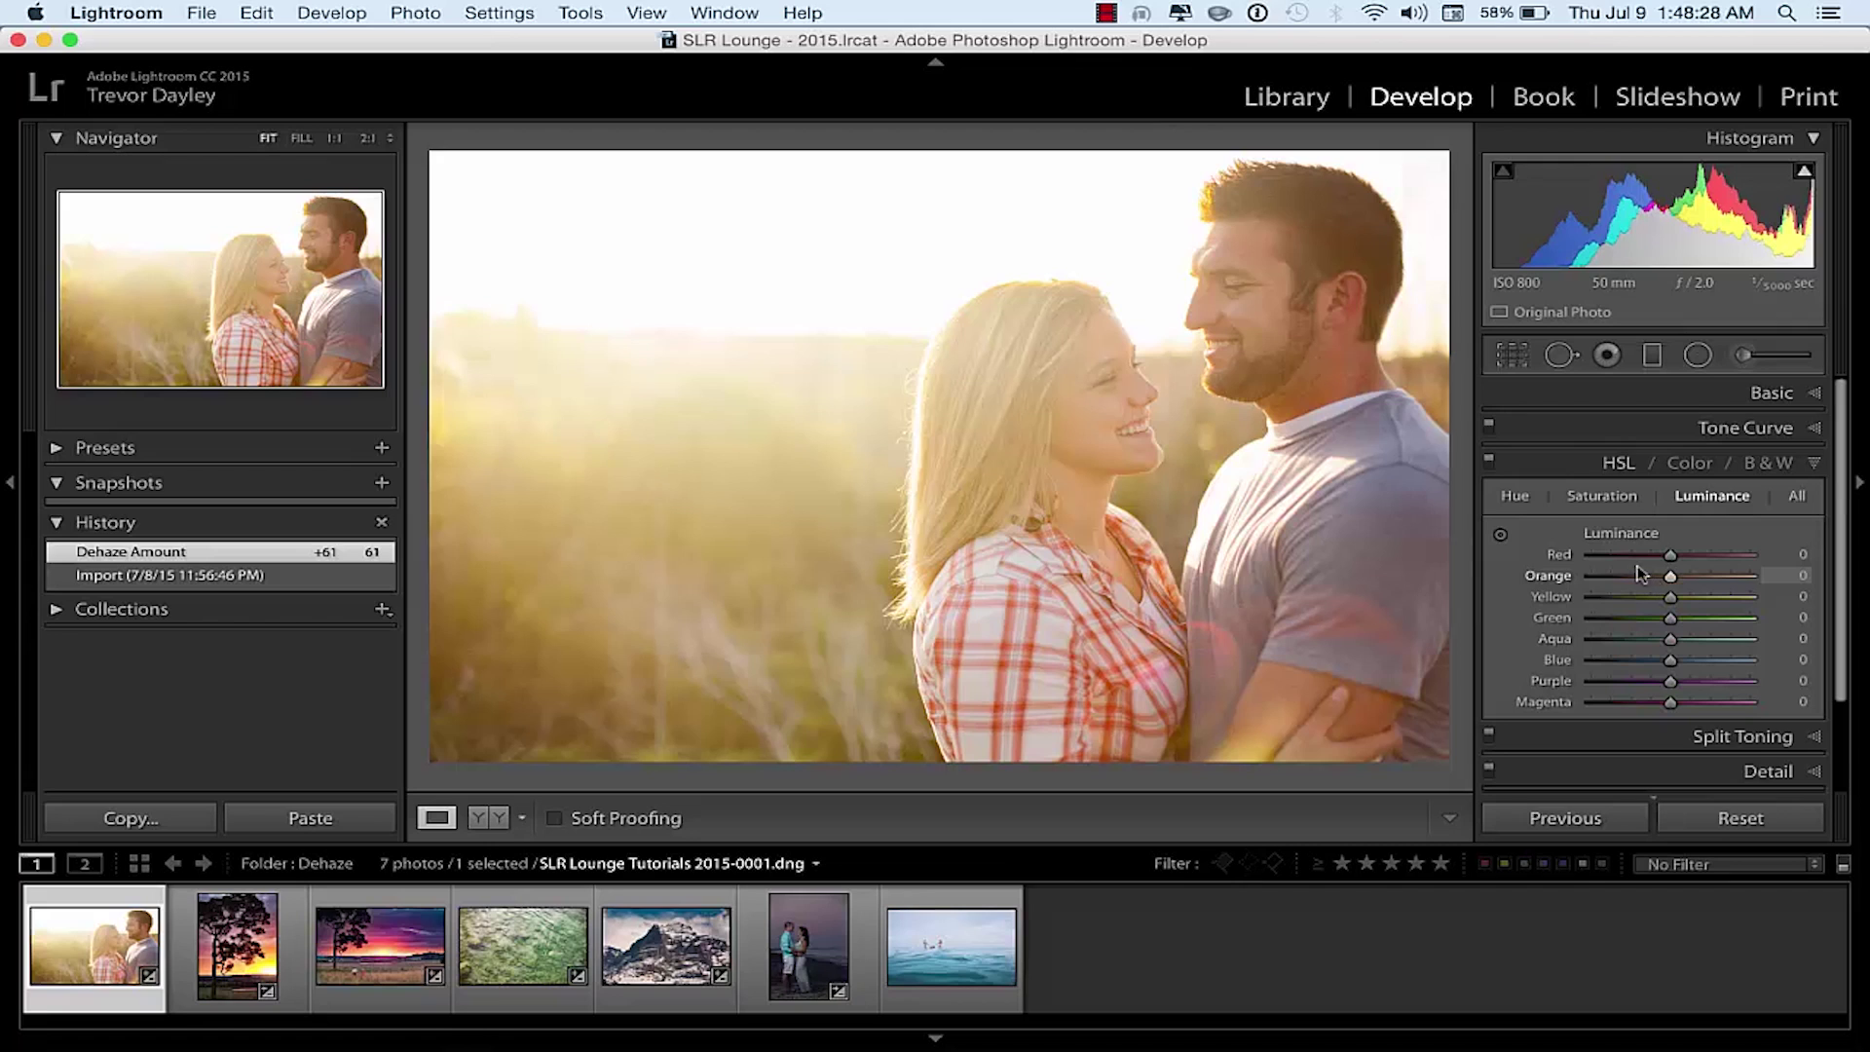
{"action": "left_click", "coordinate": [1690, 576]}
{"action": "left_click", "coordinate": [1603, 495]}
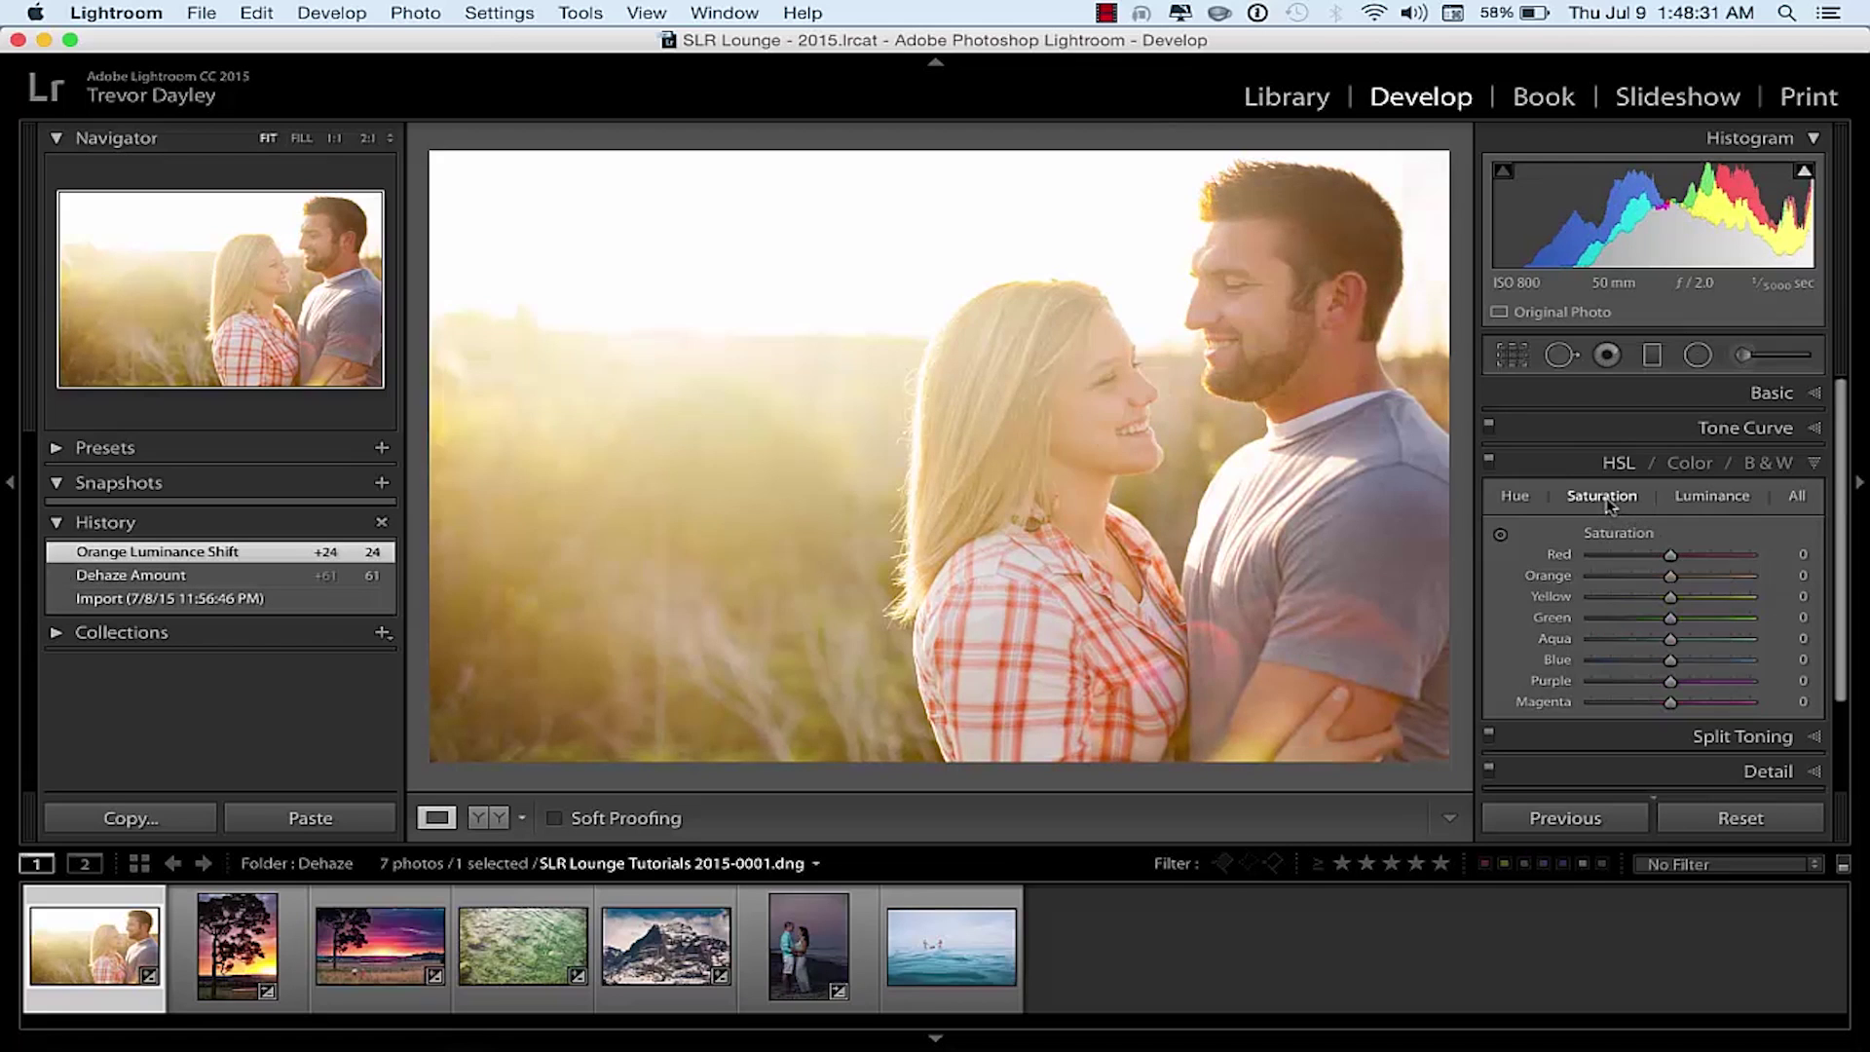
{"action": "left_click", "coordinate": [1642, 577]}
{"action": "left_click_drag", "start_coordinate": [1642, 581], "coordinate": [1659, 583]}
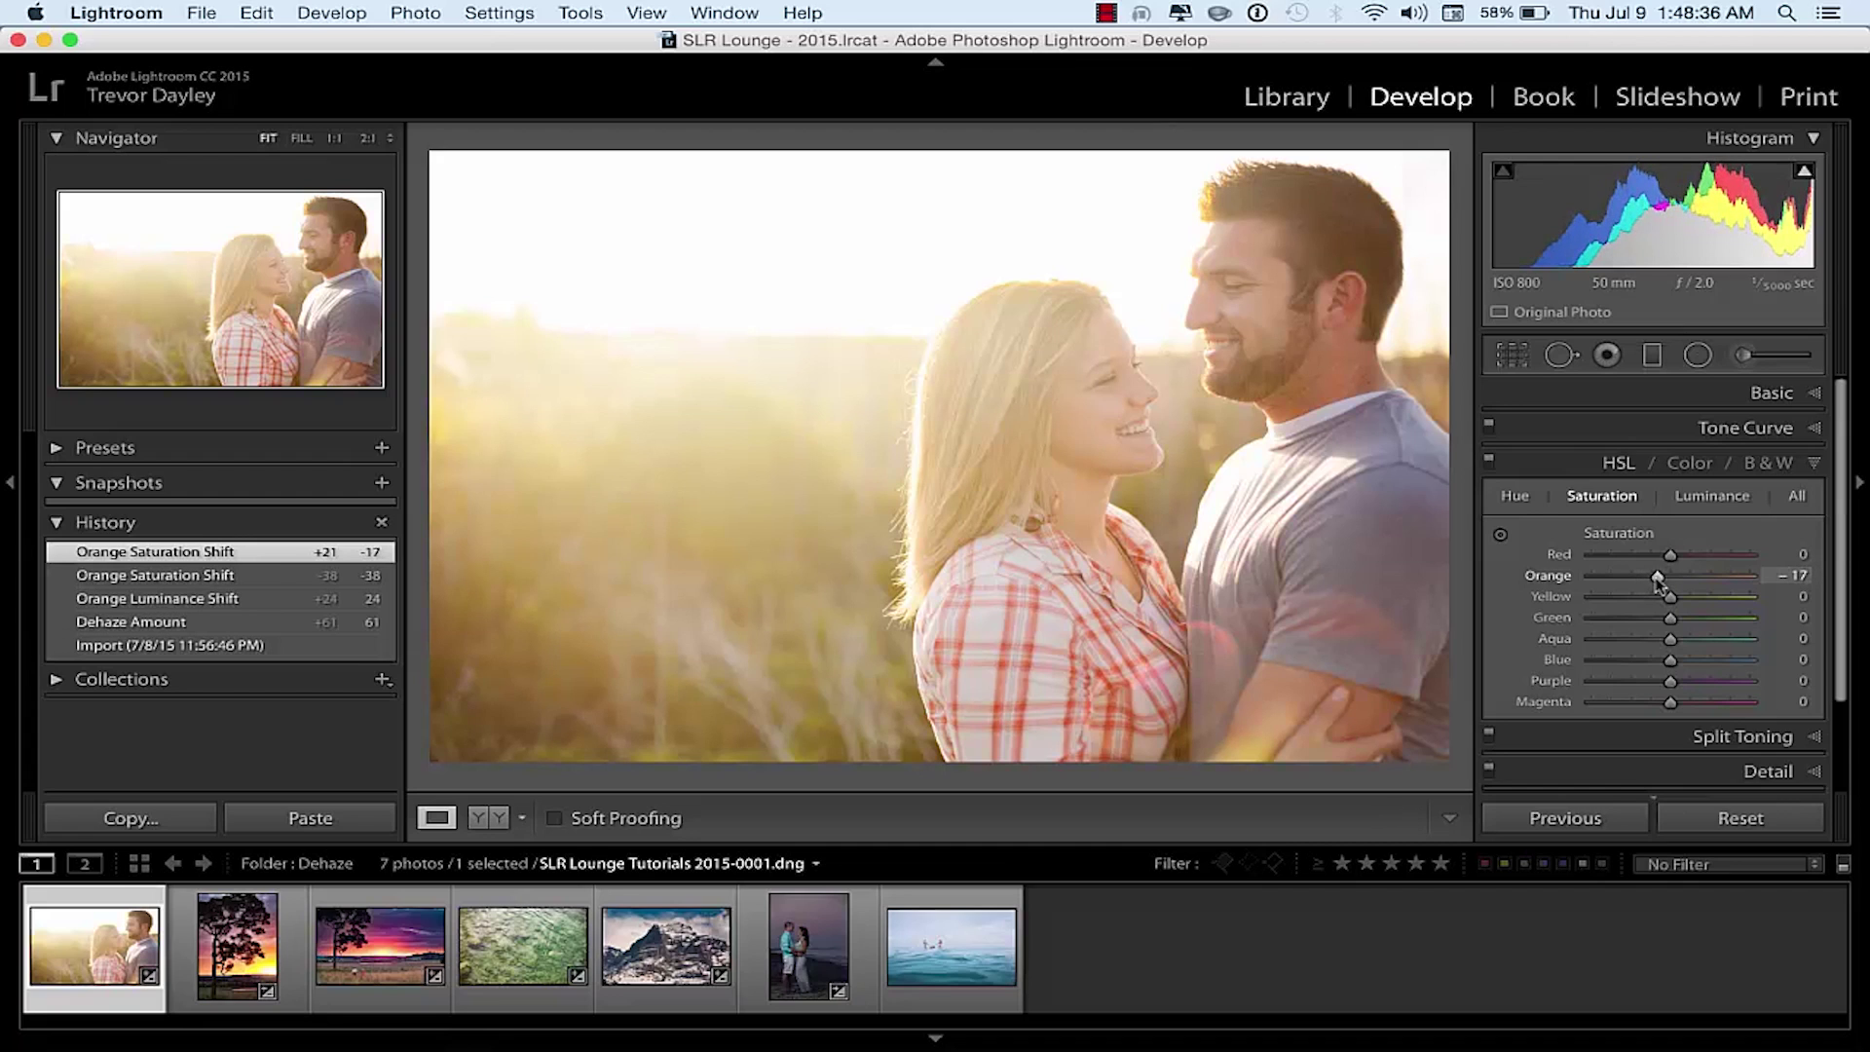
Step: Compare the before and after views, then open the paddleboarders photo
{"action": "key", "text": "backslash"}
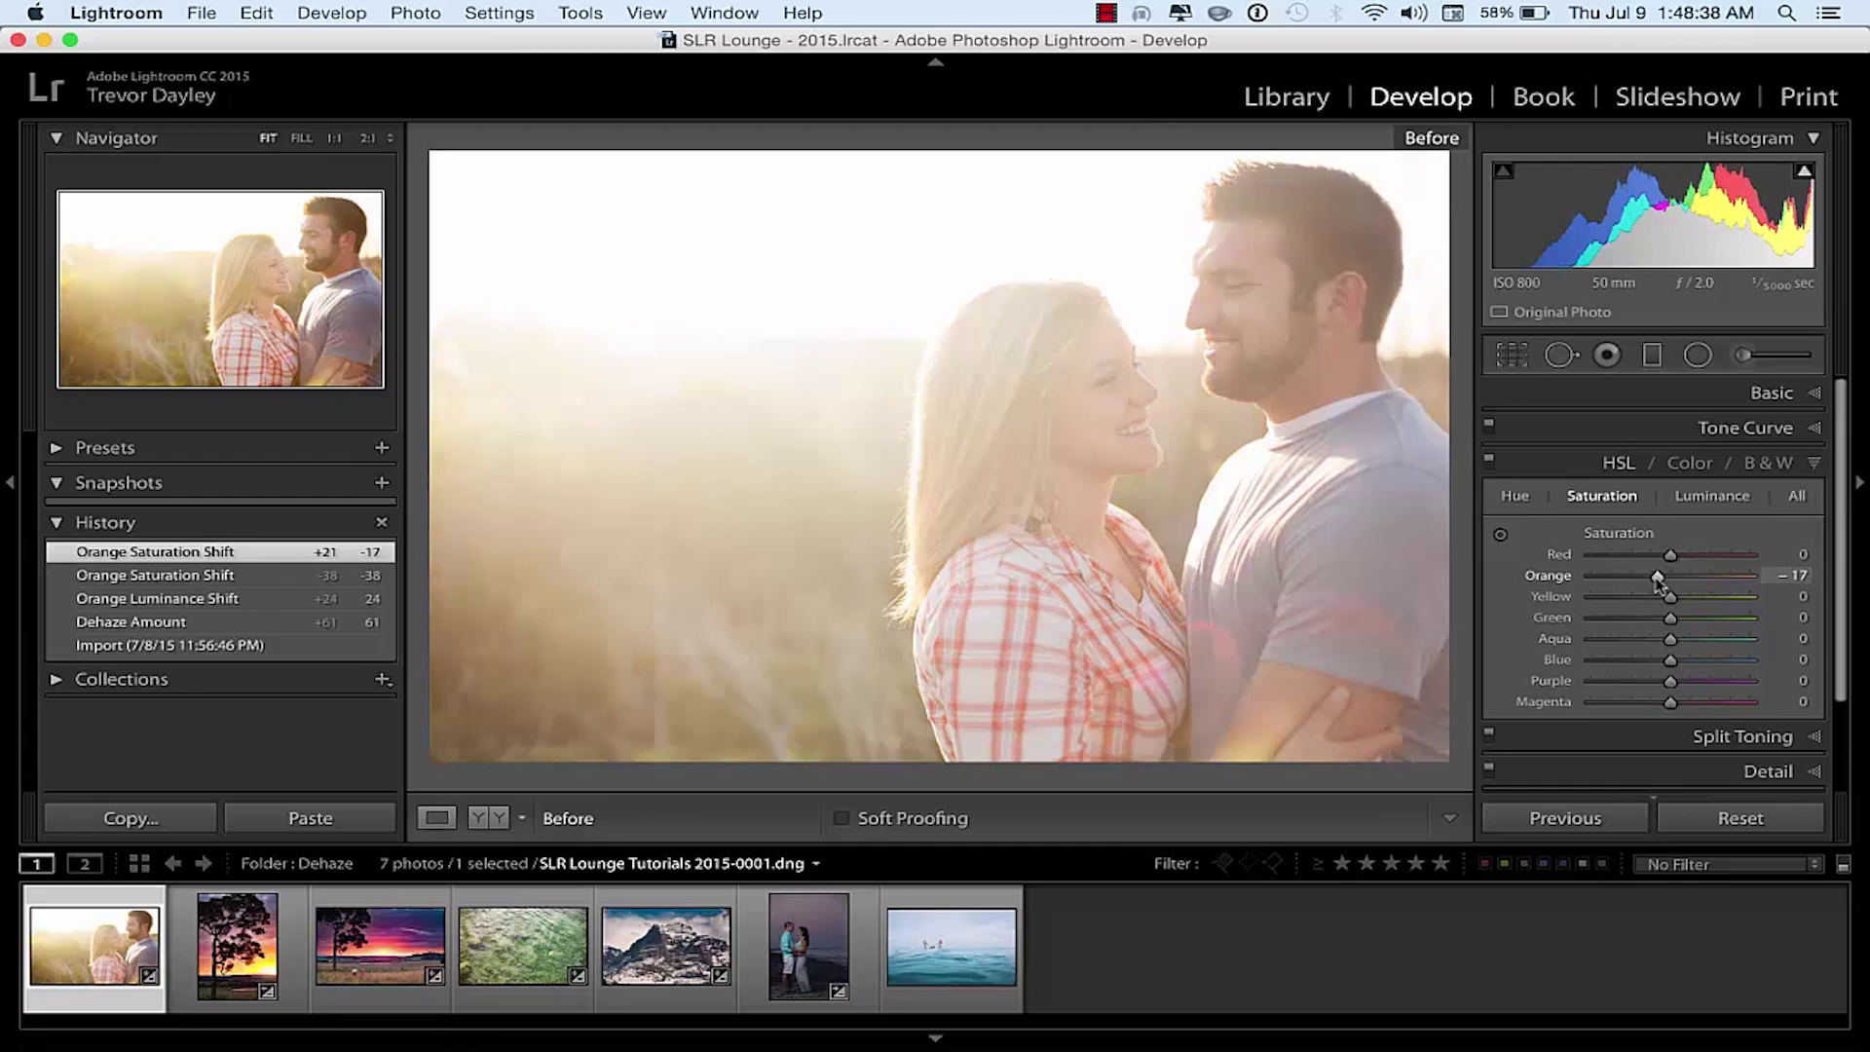
{"action": "key", "text": "backslash"}
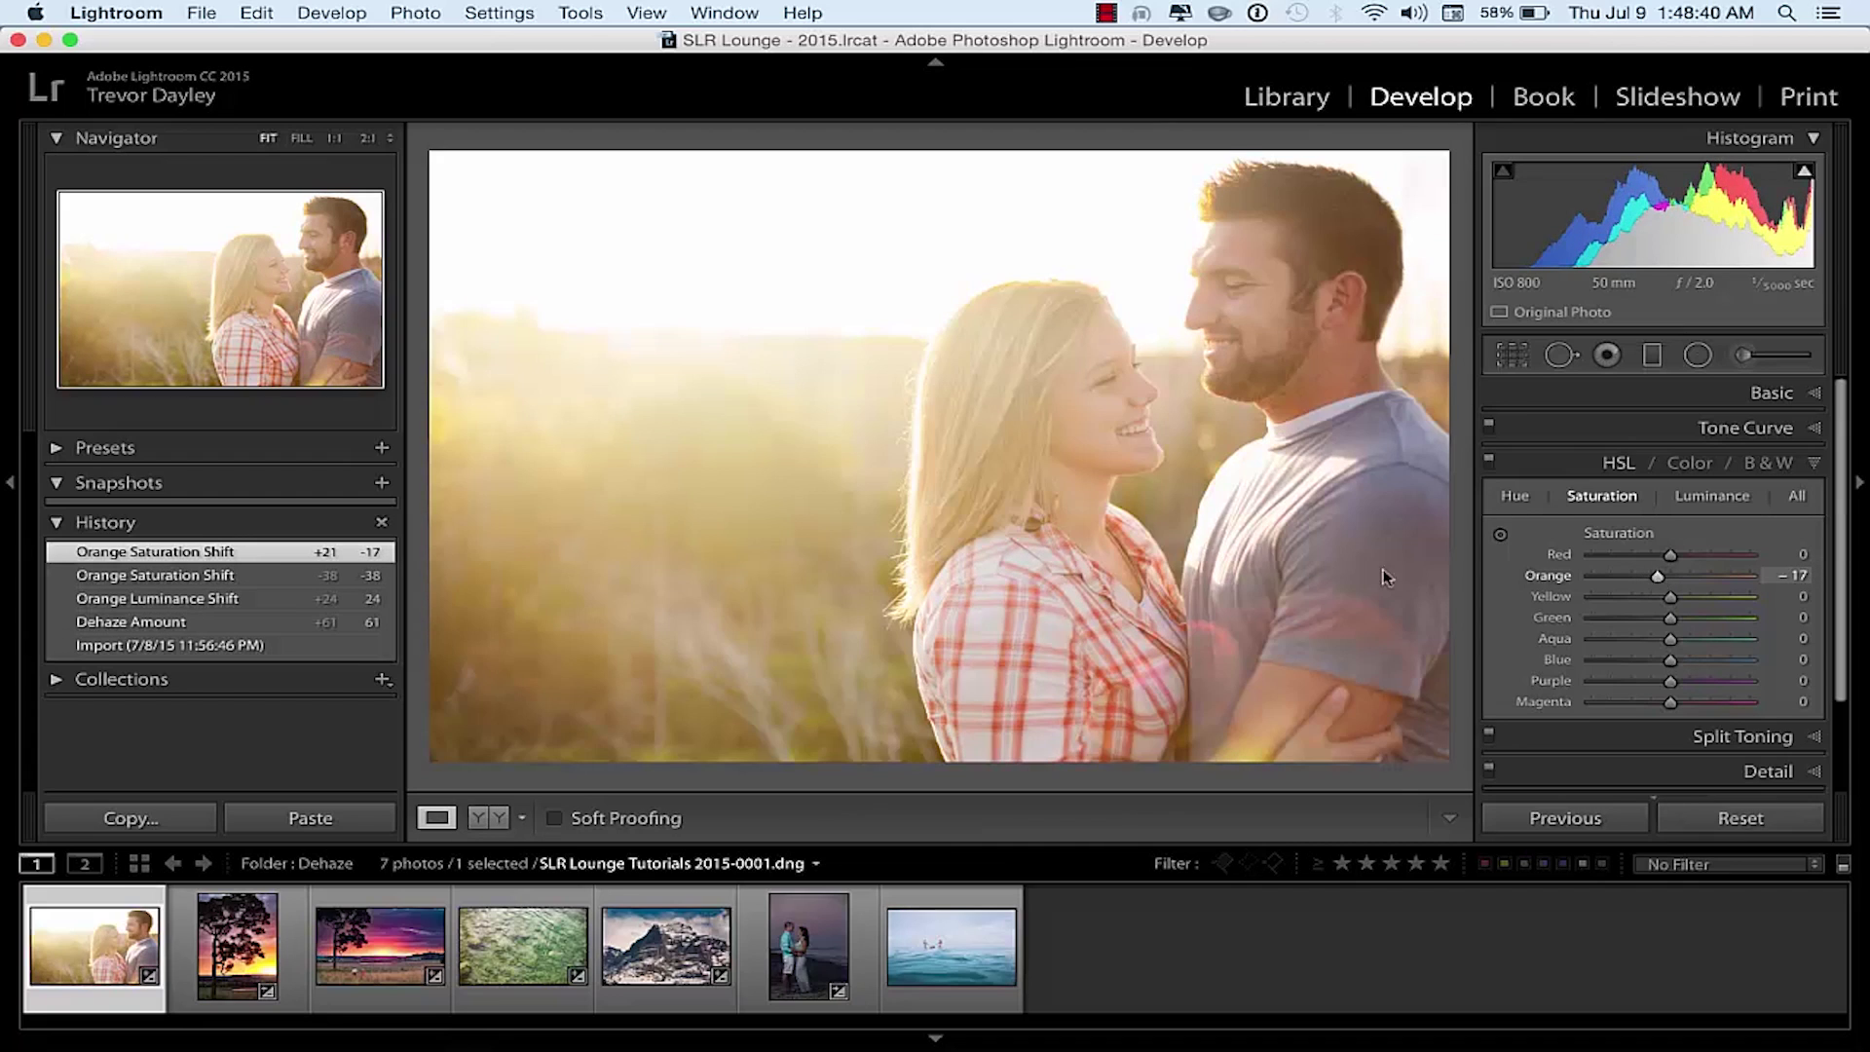
{"action": "left_click", "coordinate": [955, 936]}
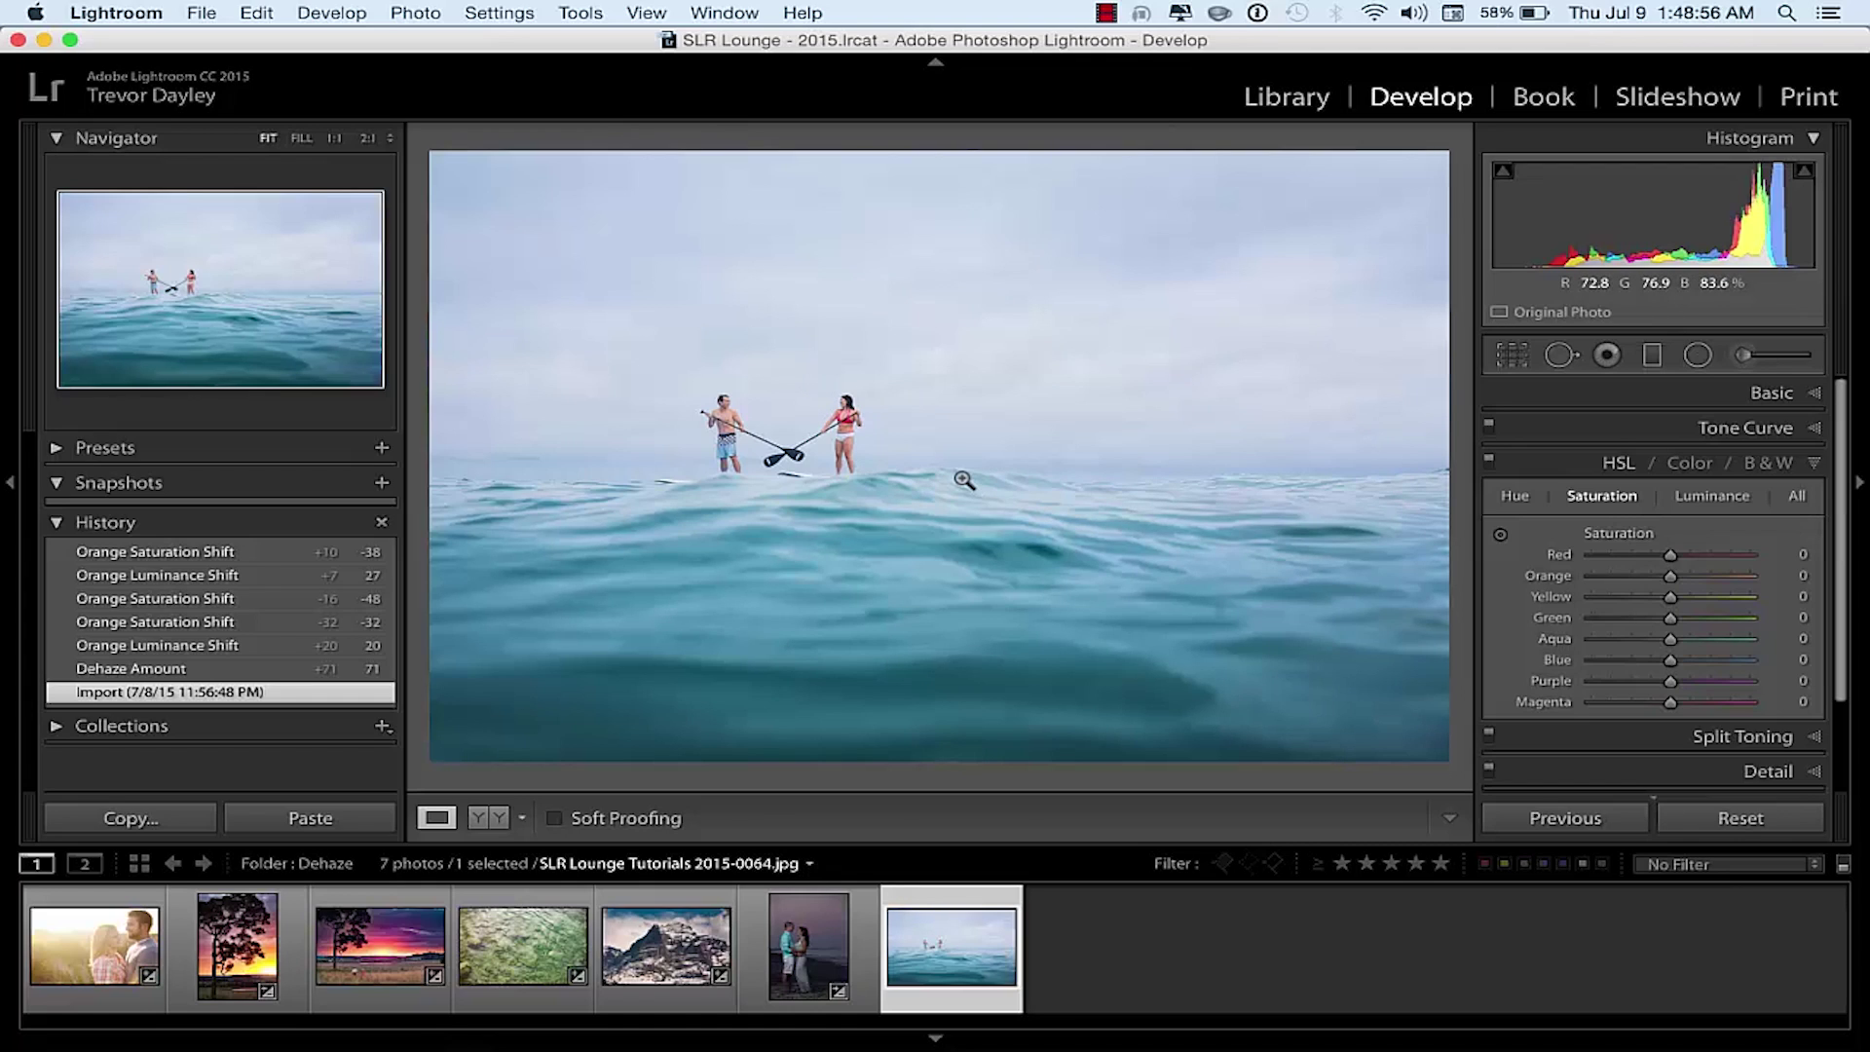
{"action": "scroll", "coordinate": [1648, 665], "scroll_direction": "down", "scroll_amount": 1}
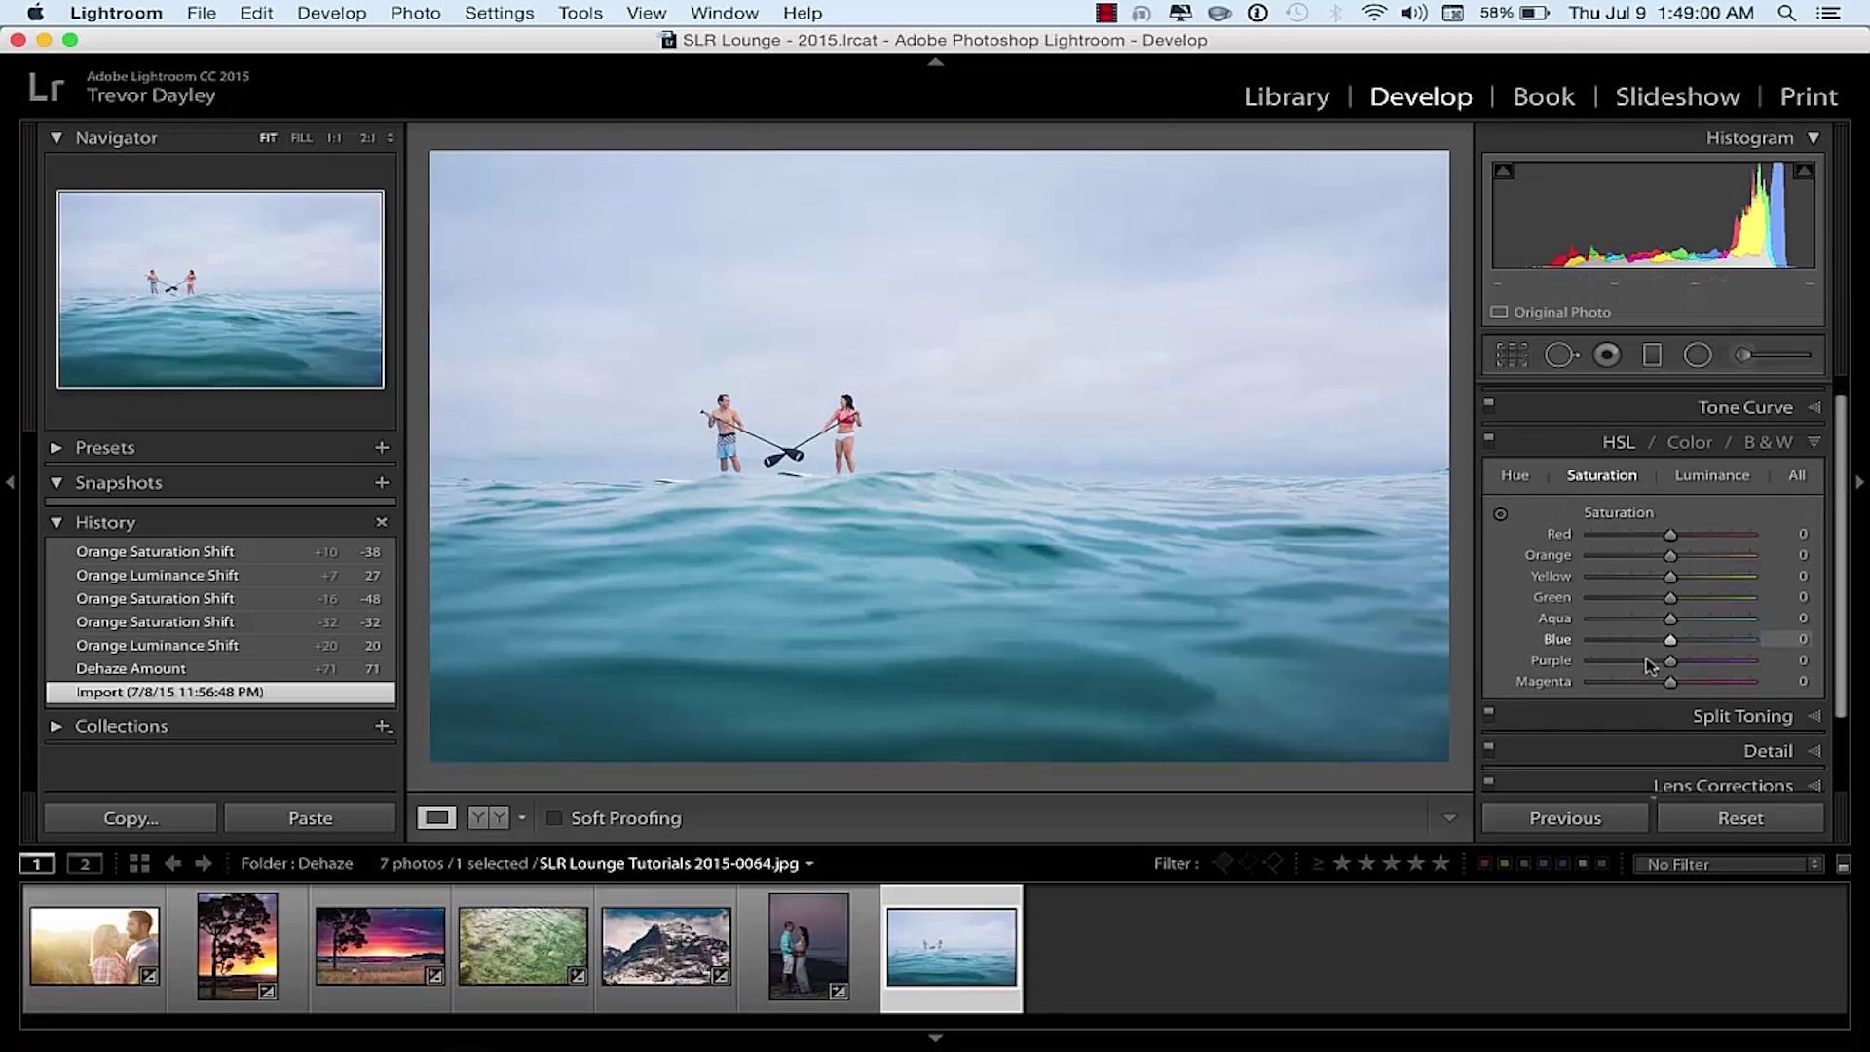
Step: Give the paddleboarders-at-sea photo a Dehaze amount of +66
{"action": "scroll", "coordinate": [1648, 665], "scroll_direction": "down", "scroll_amount": 3}
{"action": "scroll", "coordinate": [1768, 696], "scroll_direction": "down", "scroll_amount": 1}
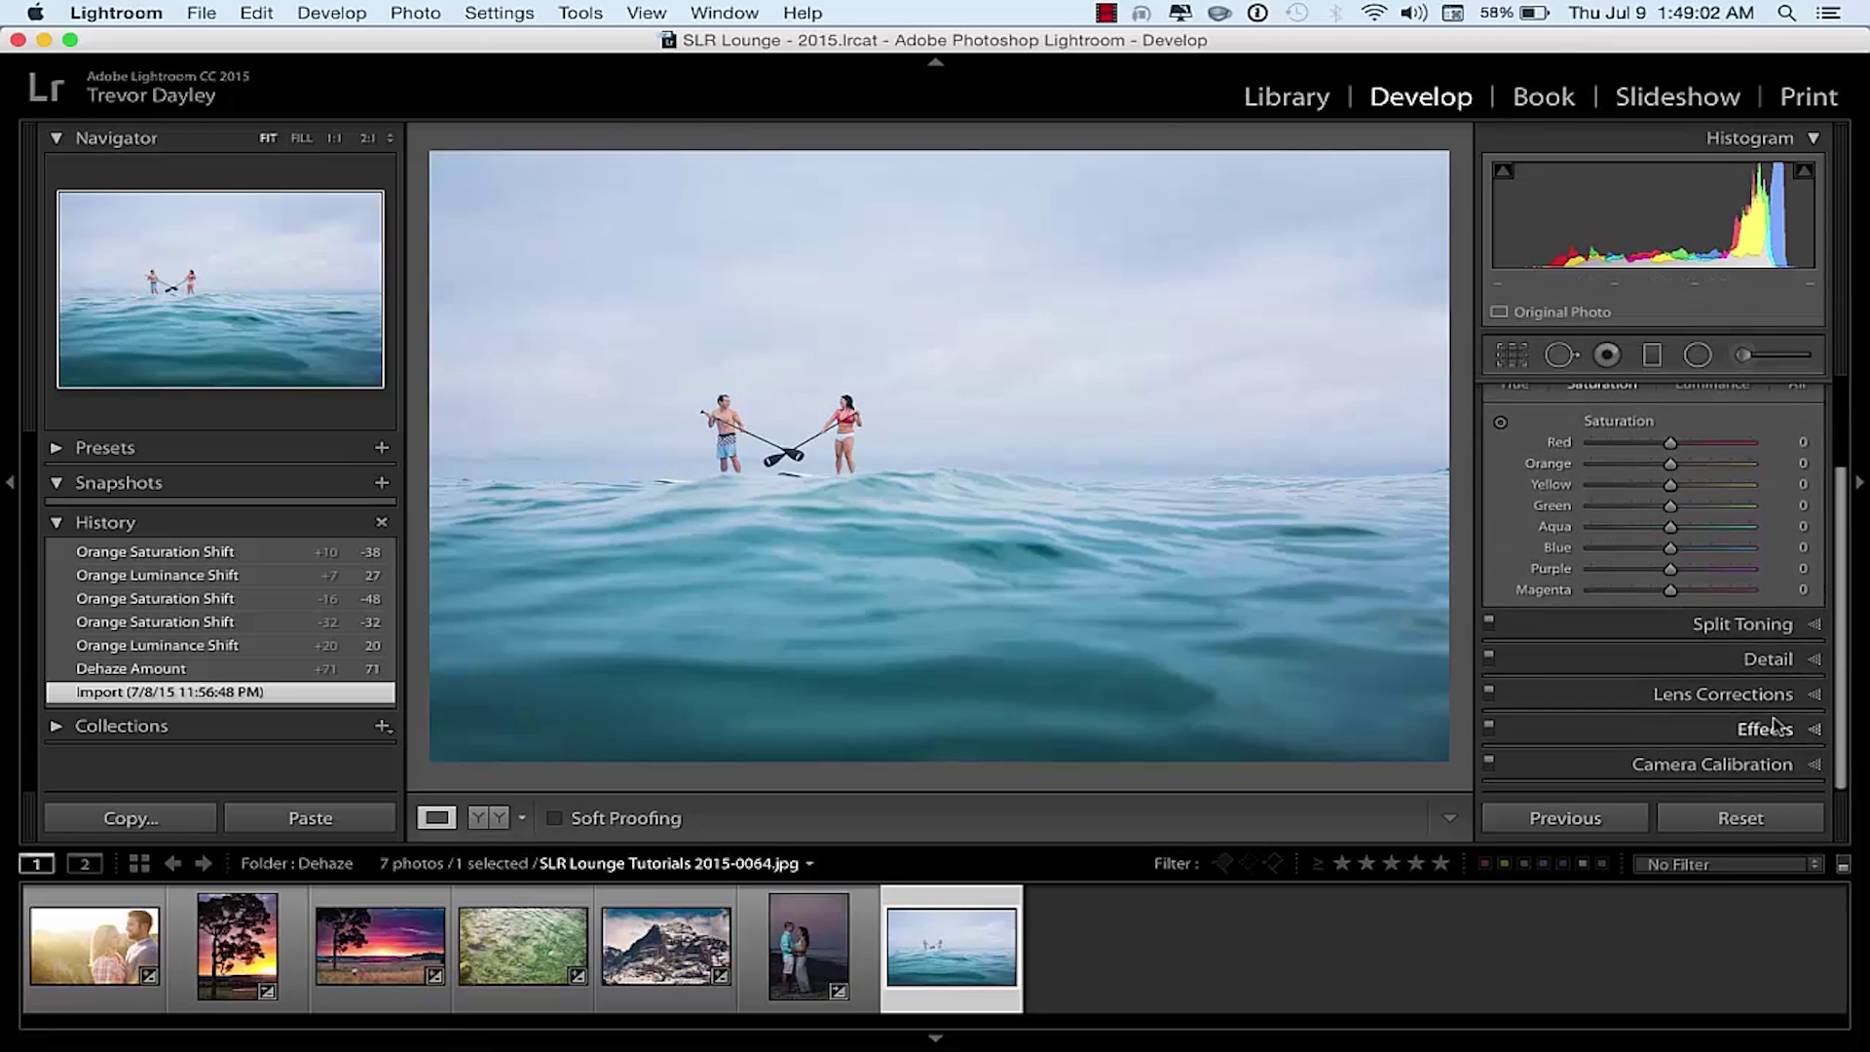
{"action": "left_click", "coordinate": [1775, 726]}
{"action": "scroll", "coordinate": [1668, 746], "scroll_direction": "down", "scroll_amount": 3}
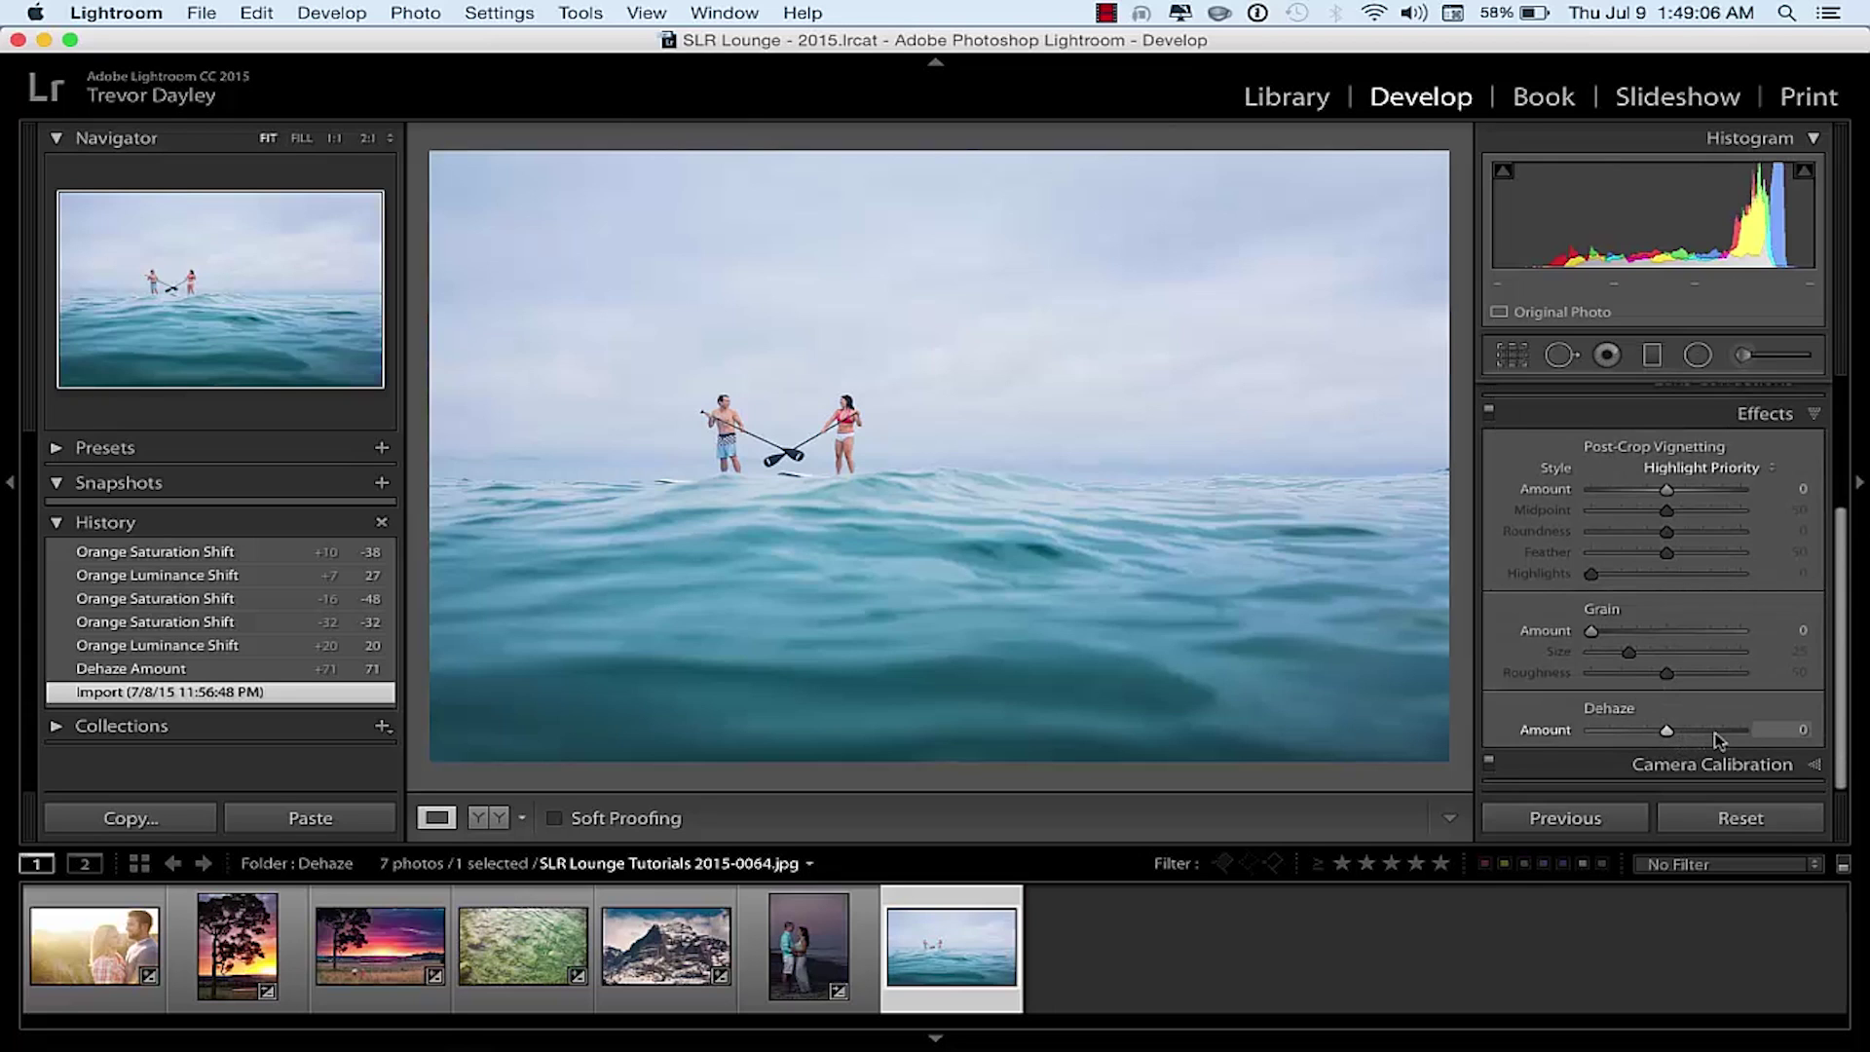
{"action": "left_click", "coordinate": [1714, 733]}
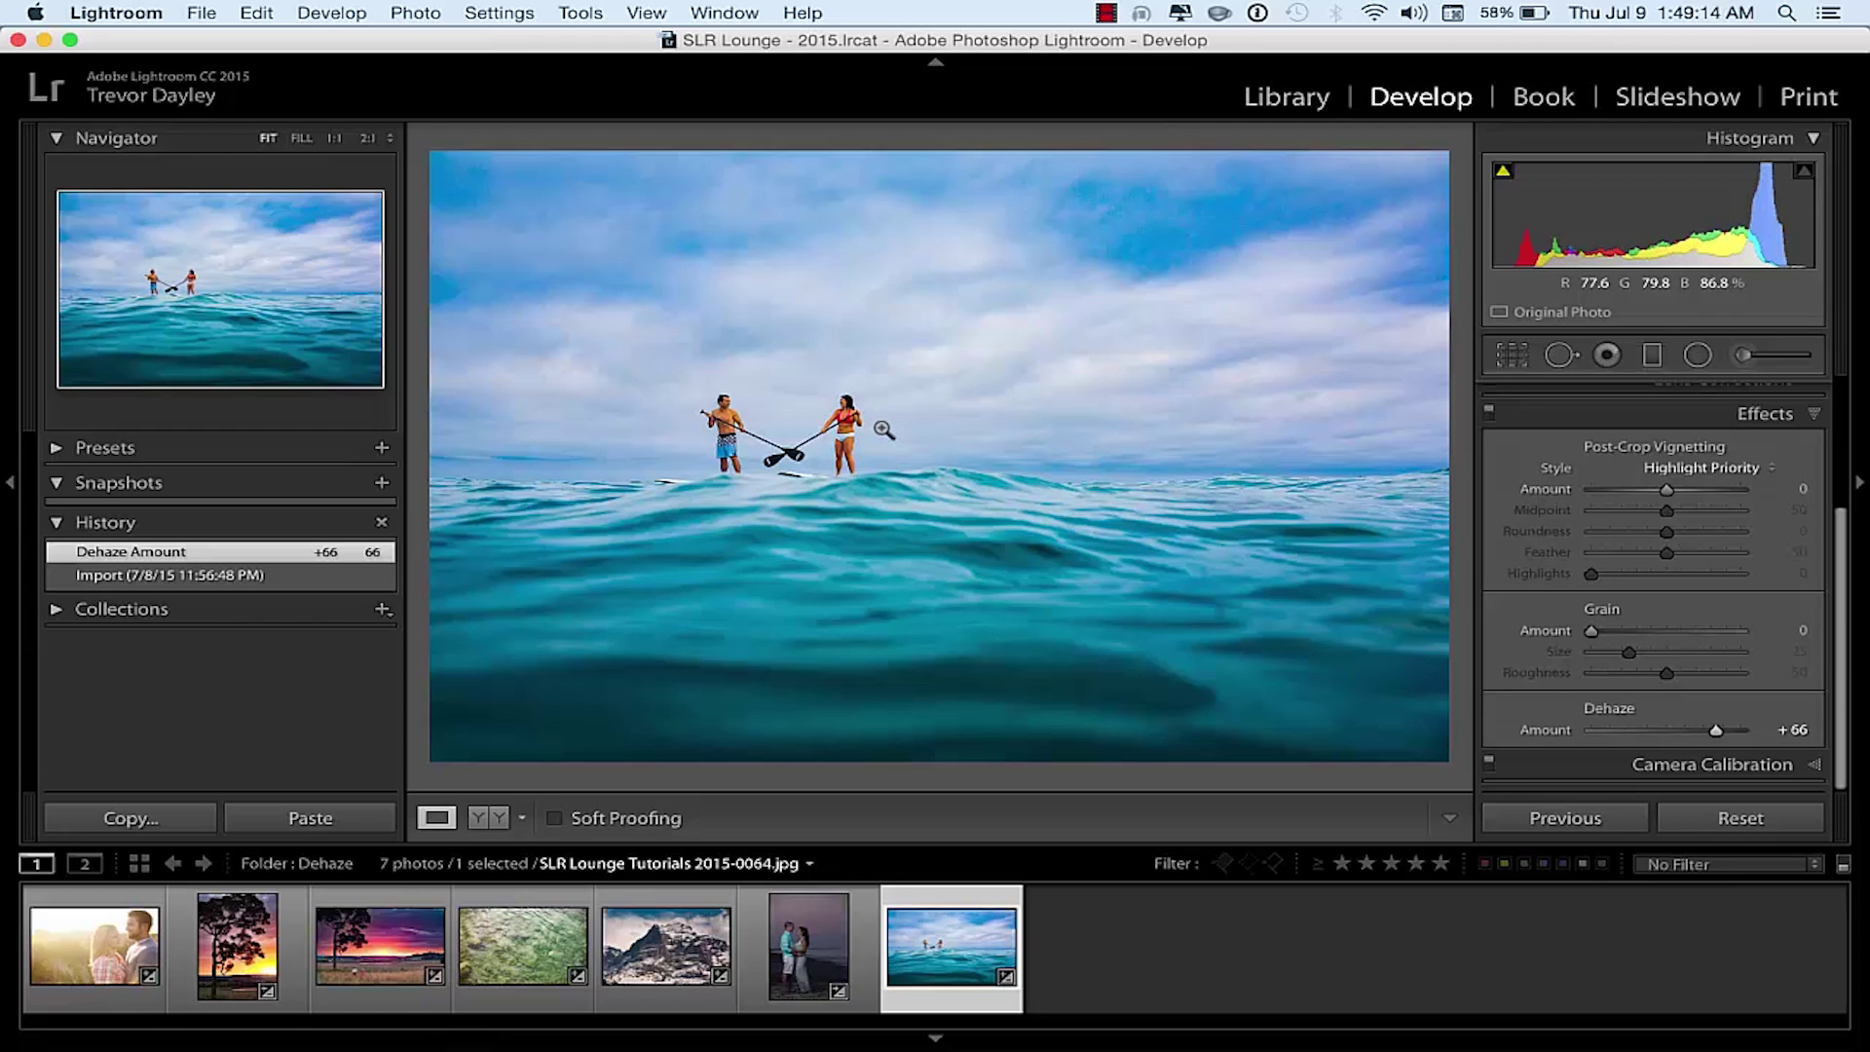
{"action": "scroll", "coordinate": [1629, 566], "scroll_direction": "up", "scroll_amount": 5}
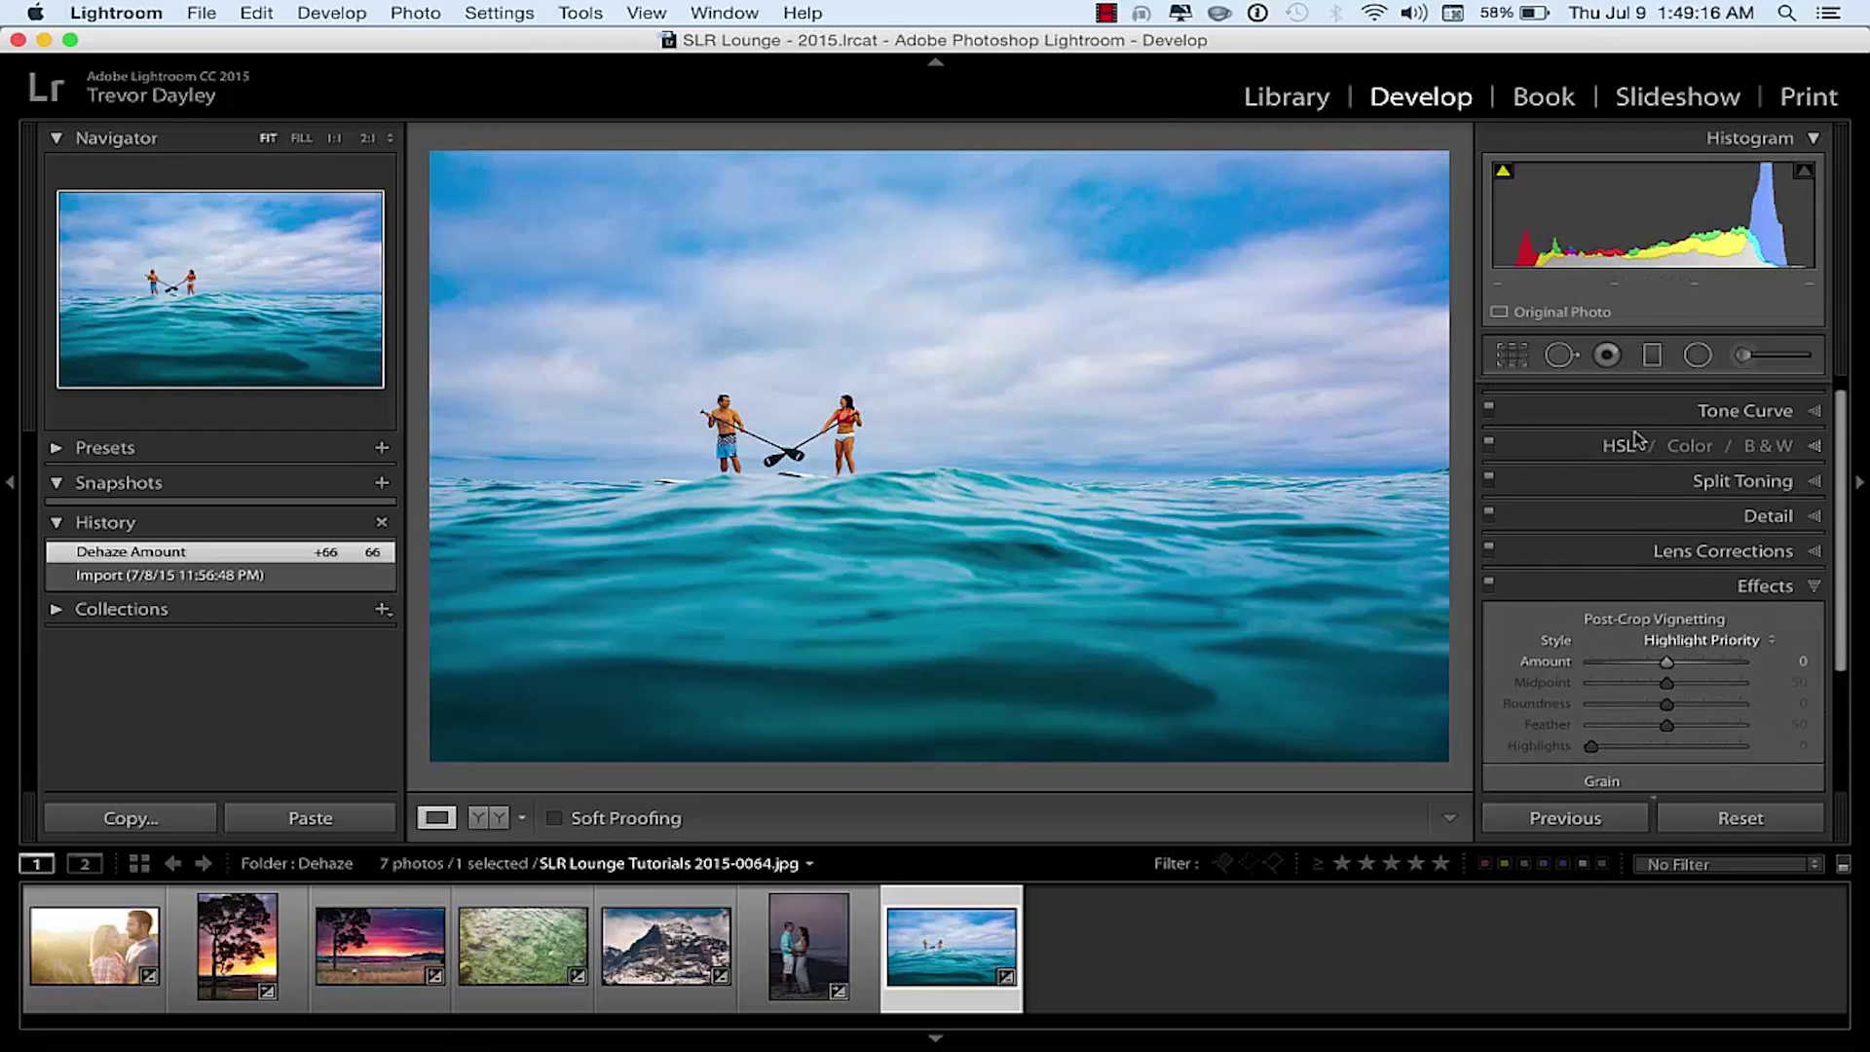
Step: In HSL, set Orange saturation -37 and Orange luminance +25
{"action": "left_click", "coordinate": [1623, 445]}
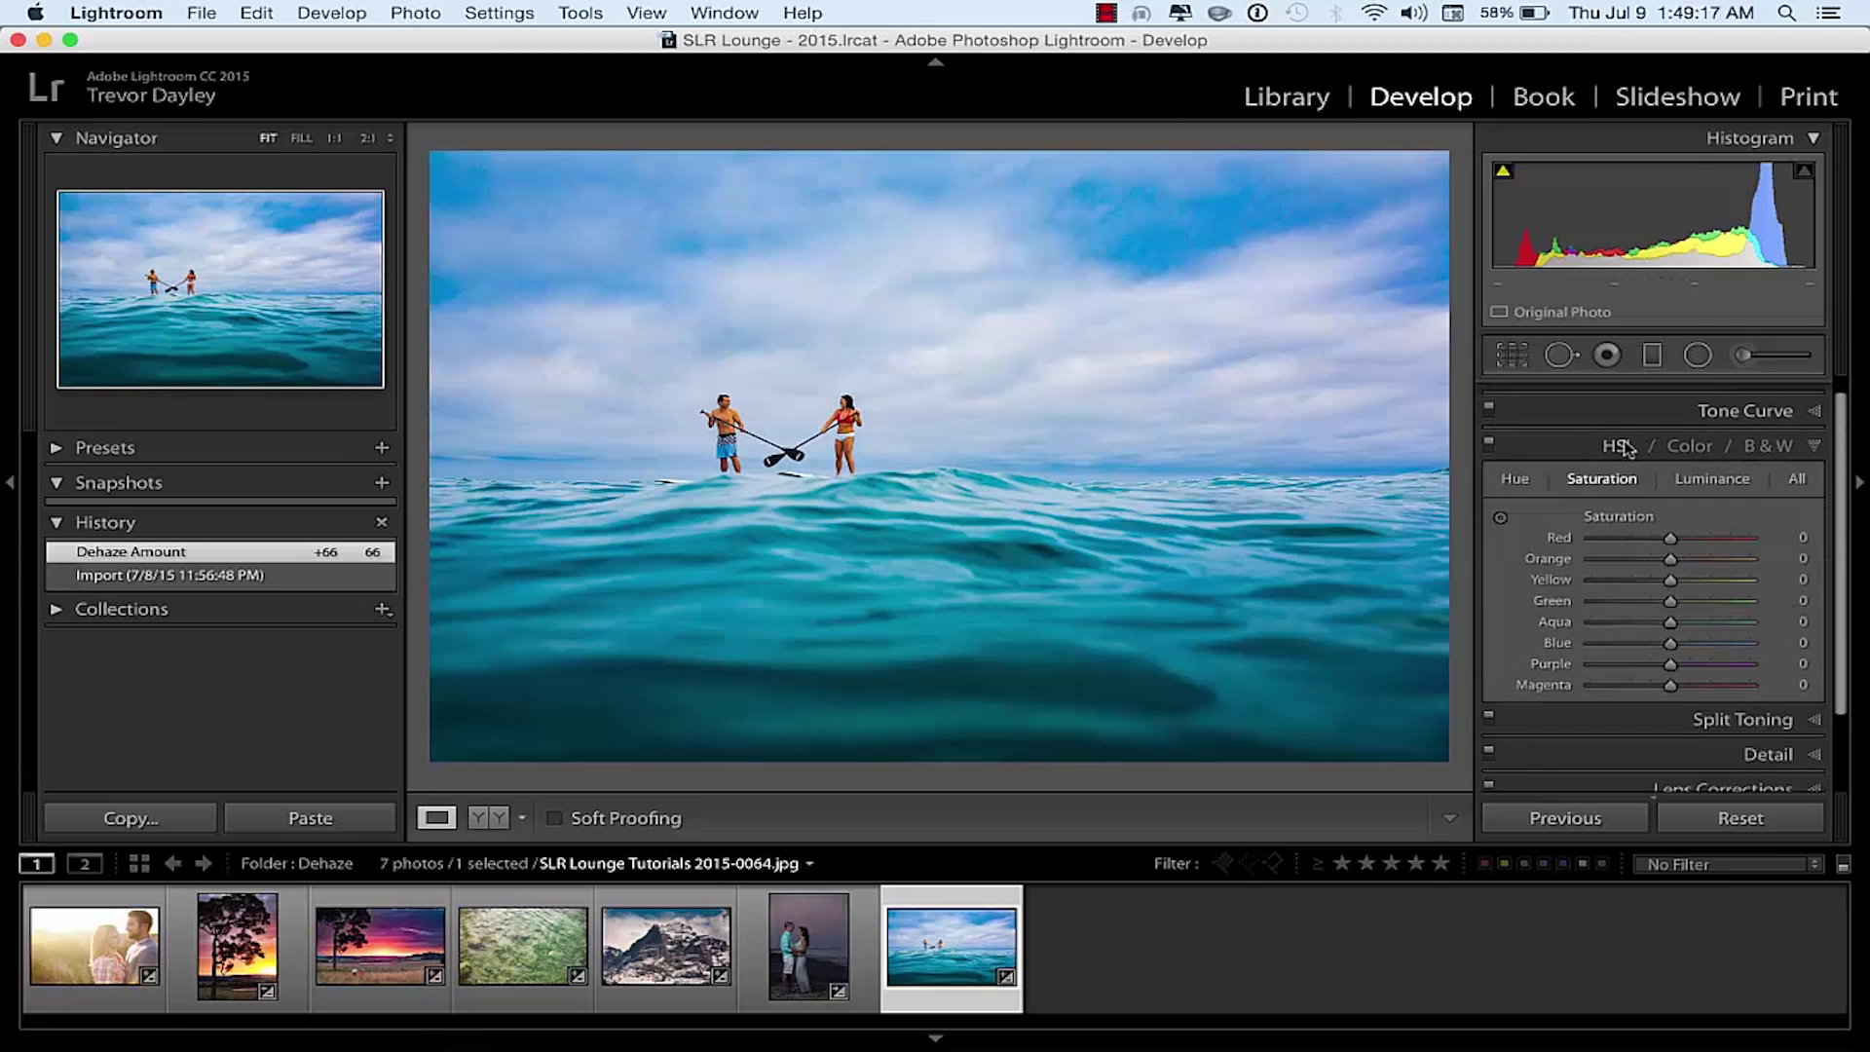
{"action": "left_click", "coordinate": [1644, 559]}
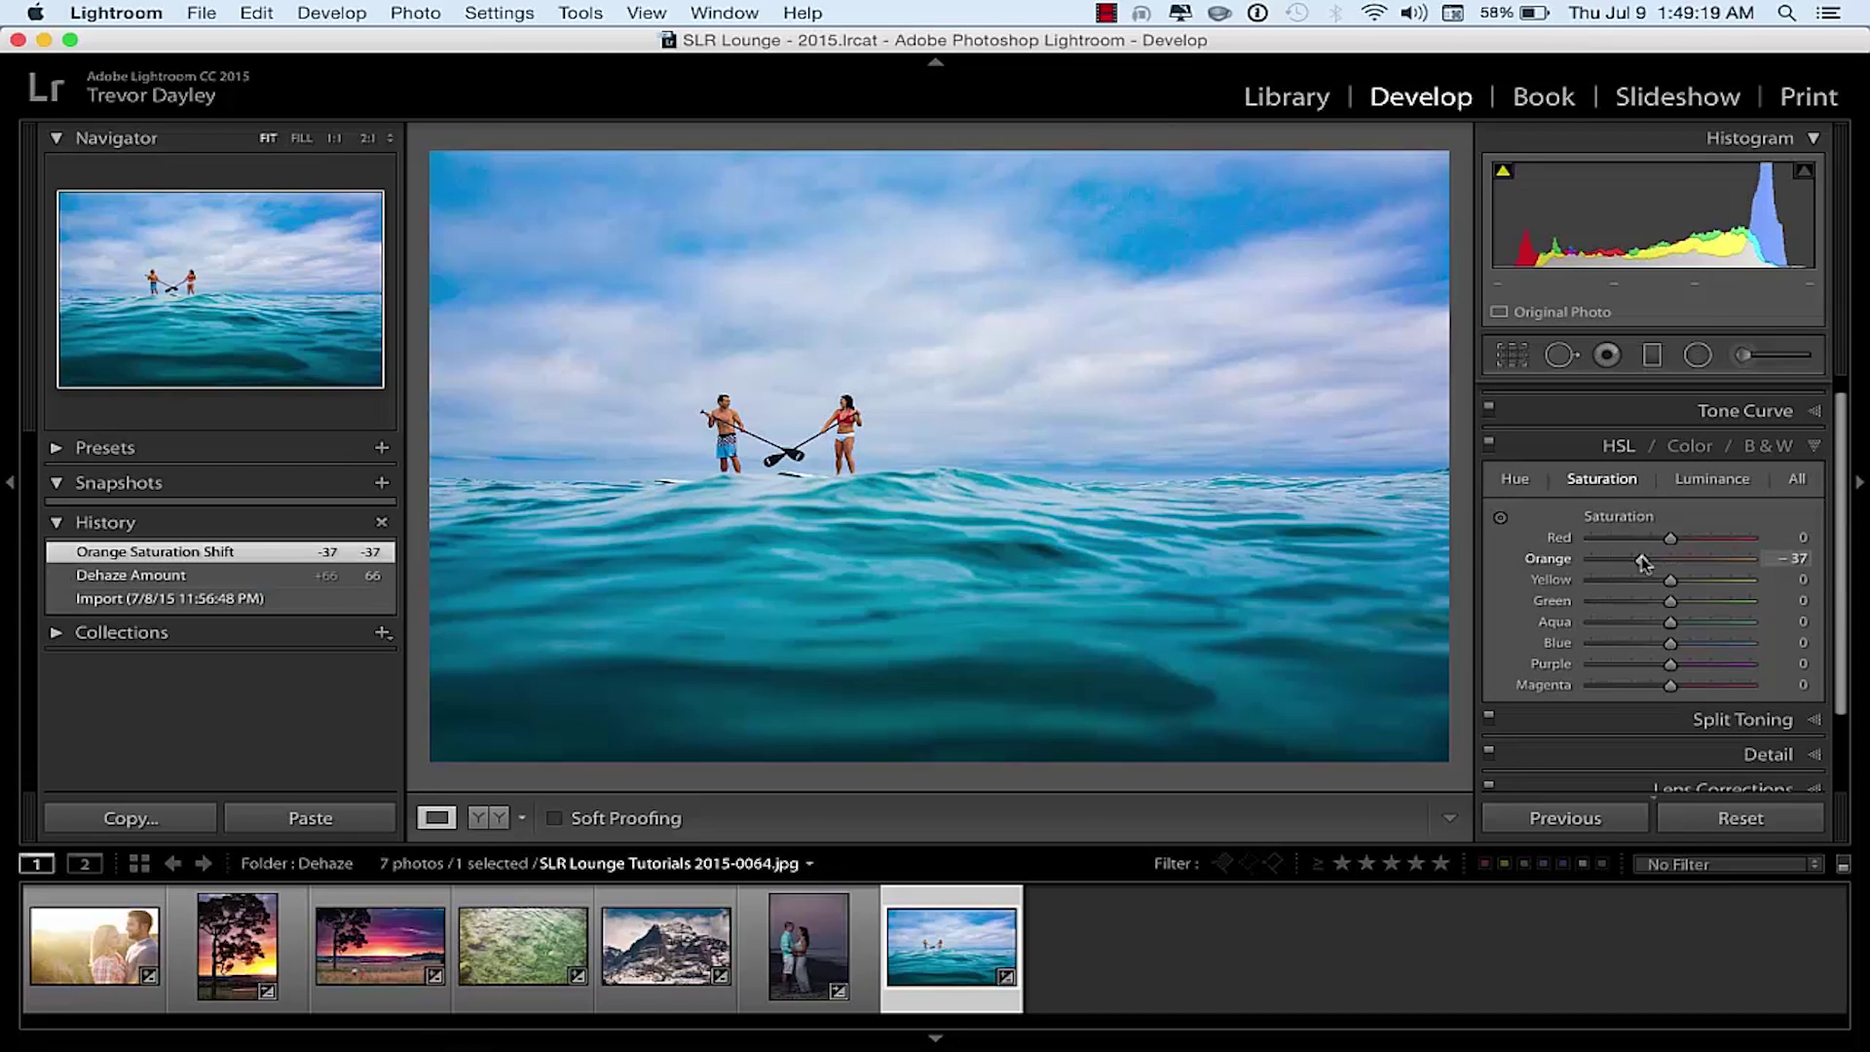
{"action": "left_click", "coordinate": [1705, 480]}
{"action": "left_click", "coordinate": [1691, 559]}
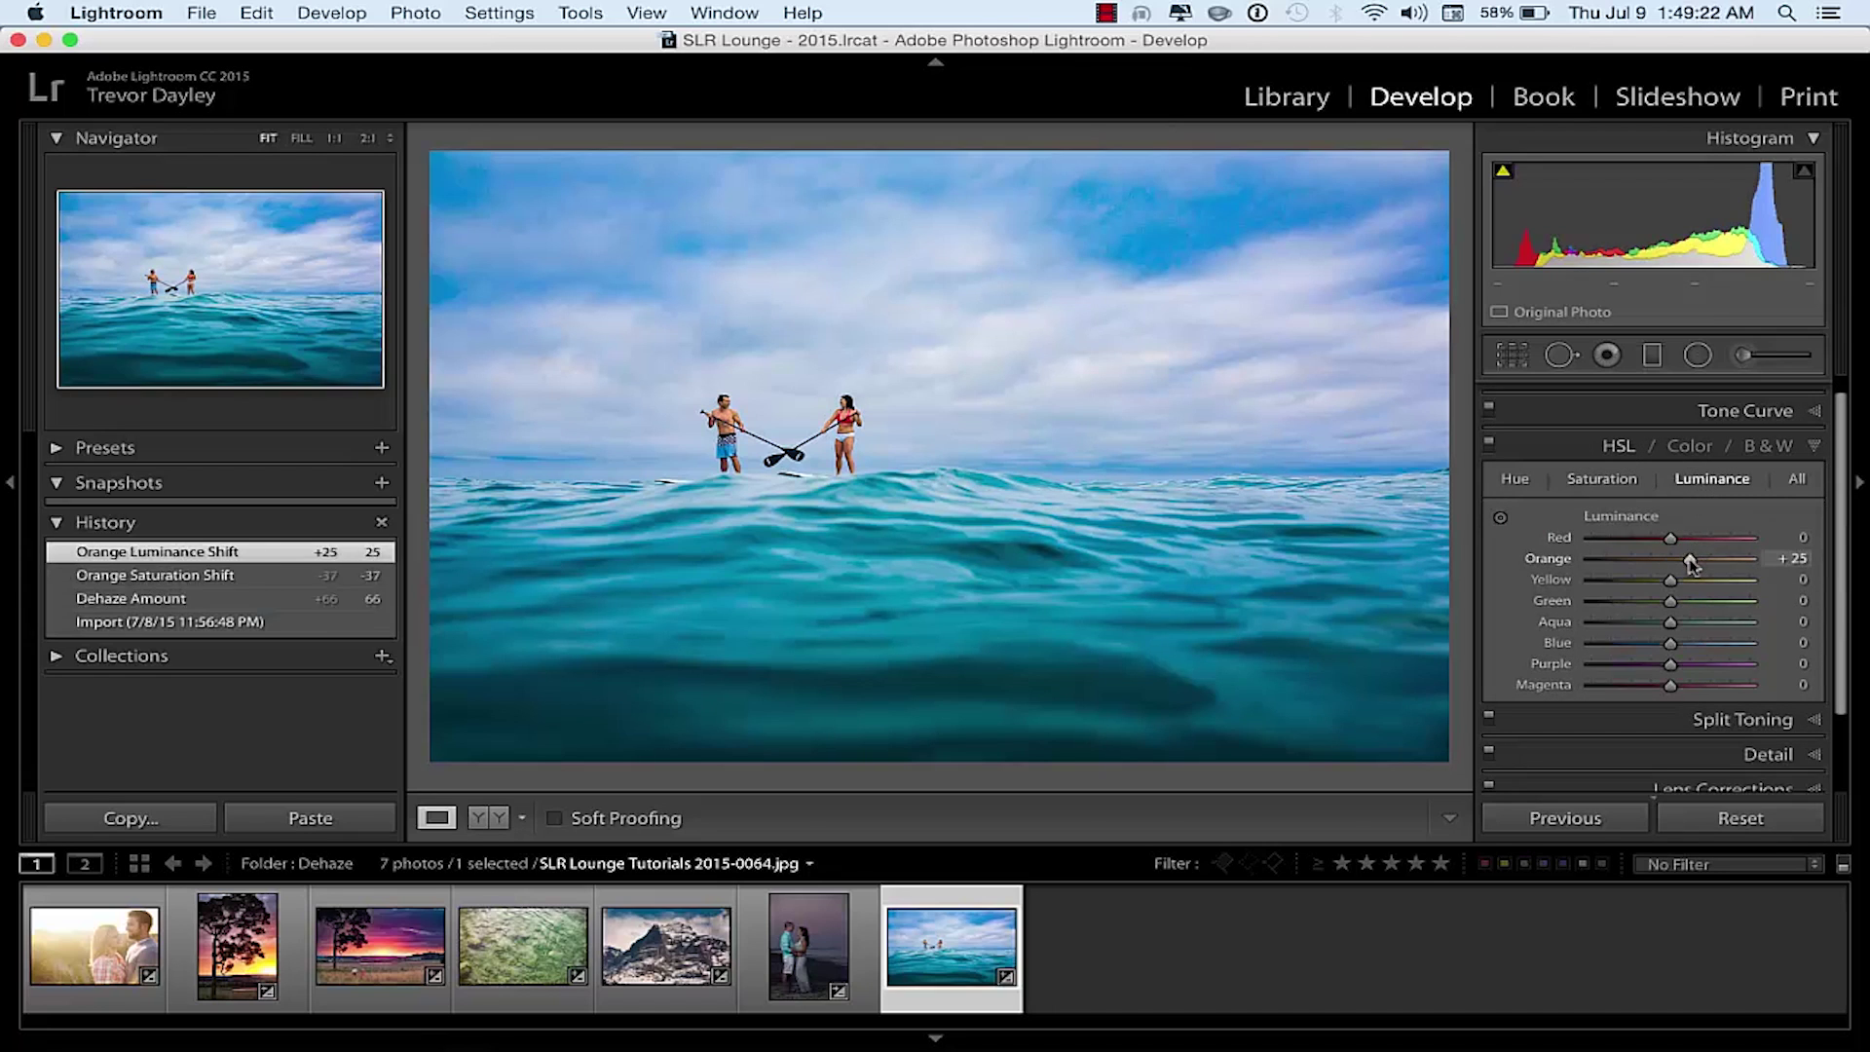
Step: Lower Red saturation to -14 and Yellow to -11, then compare with the original
{"action": "left_click", "coordinate": [1619, 481]}
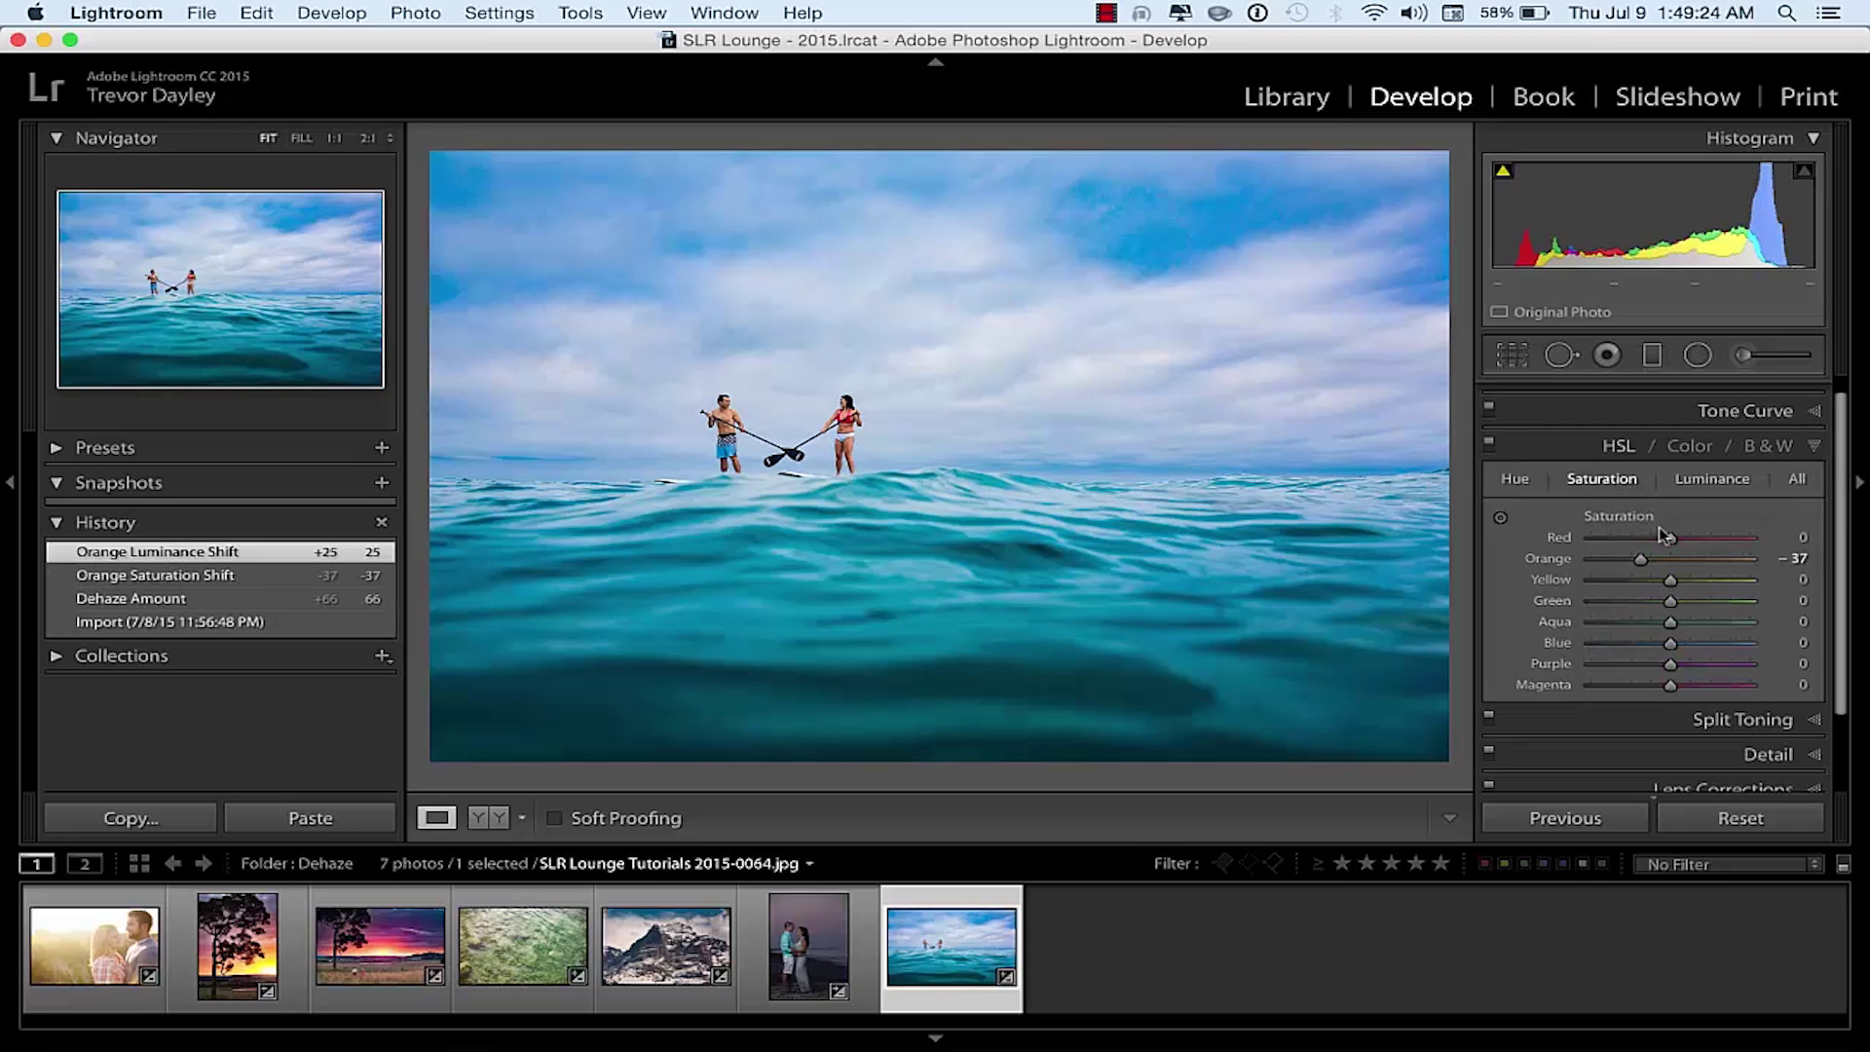
{"action": "left_click_drag", "start_coordinate": [1675, 540], "coordinate": [1663, 583]}
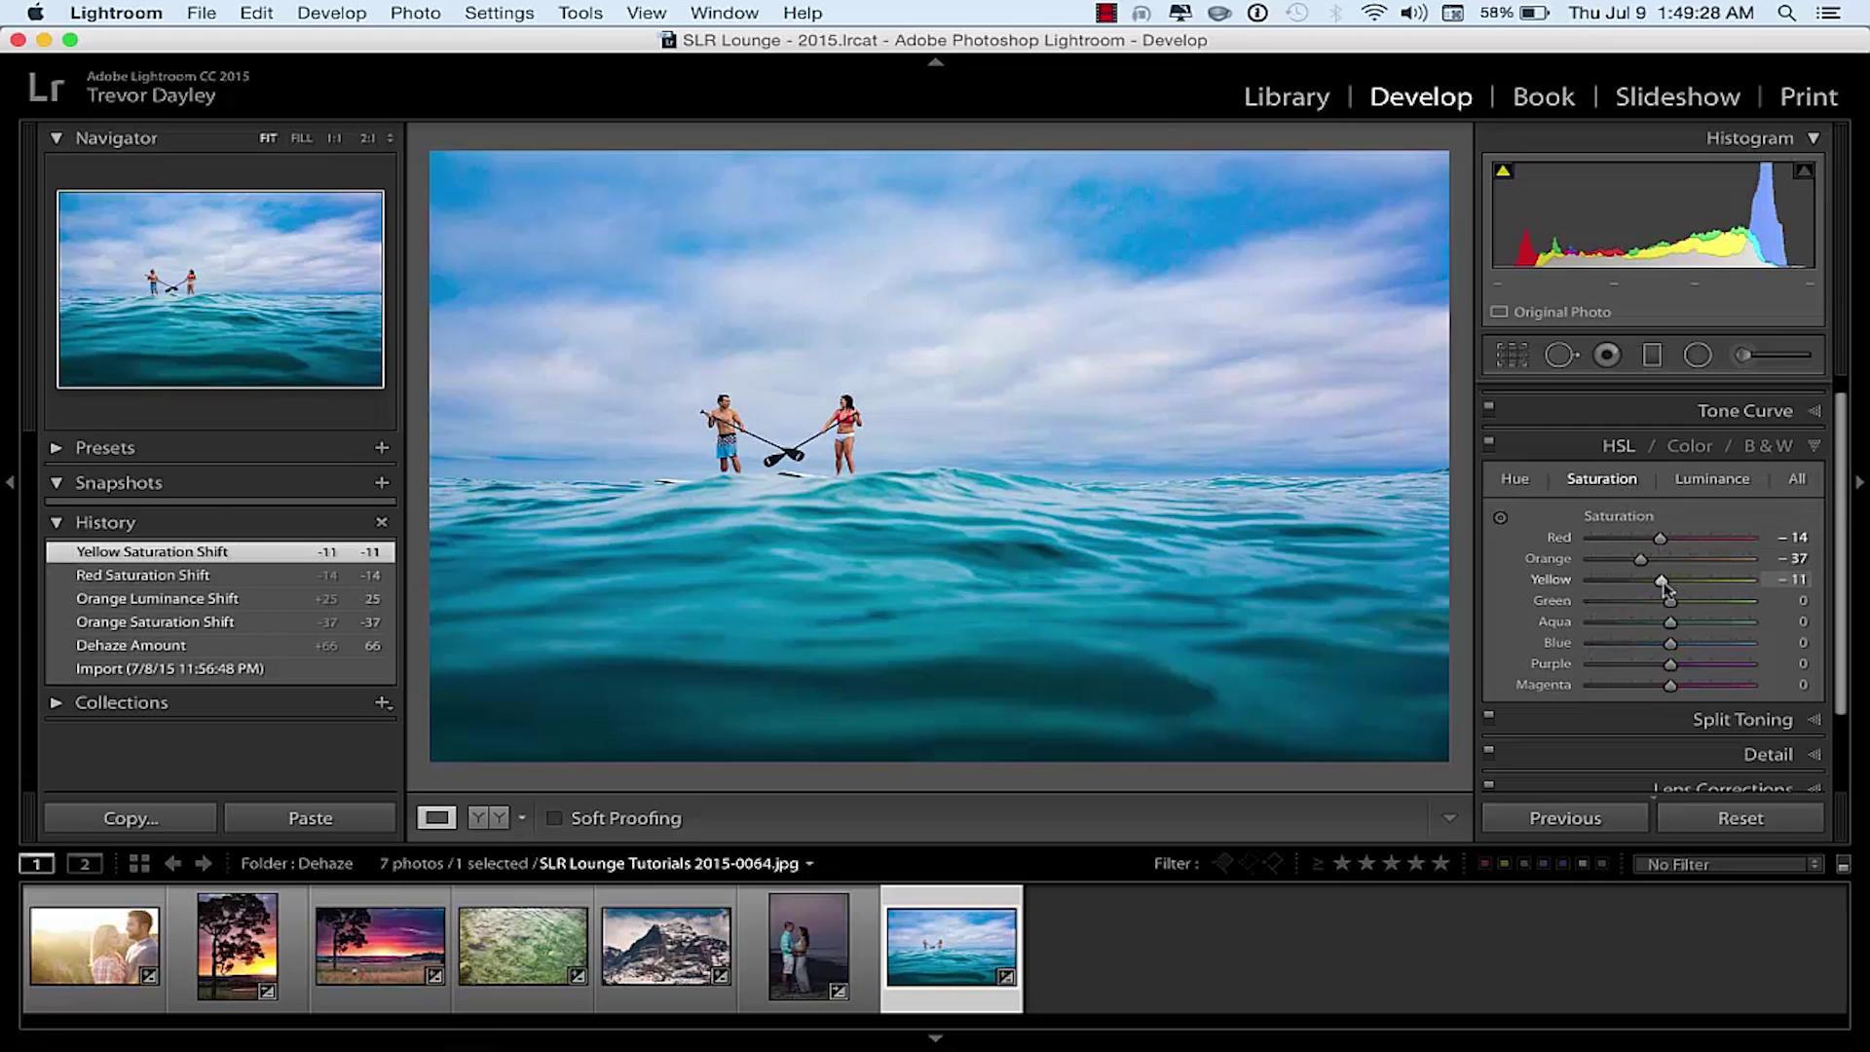
{"action": "key", "text": "backslash"}
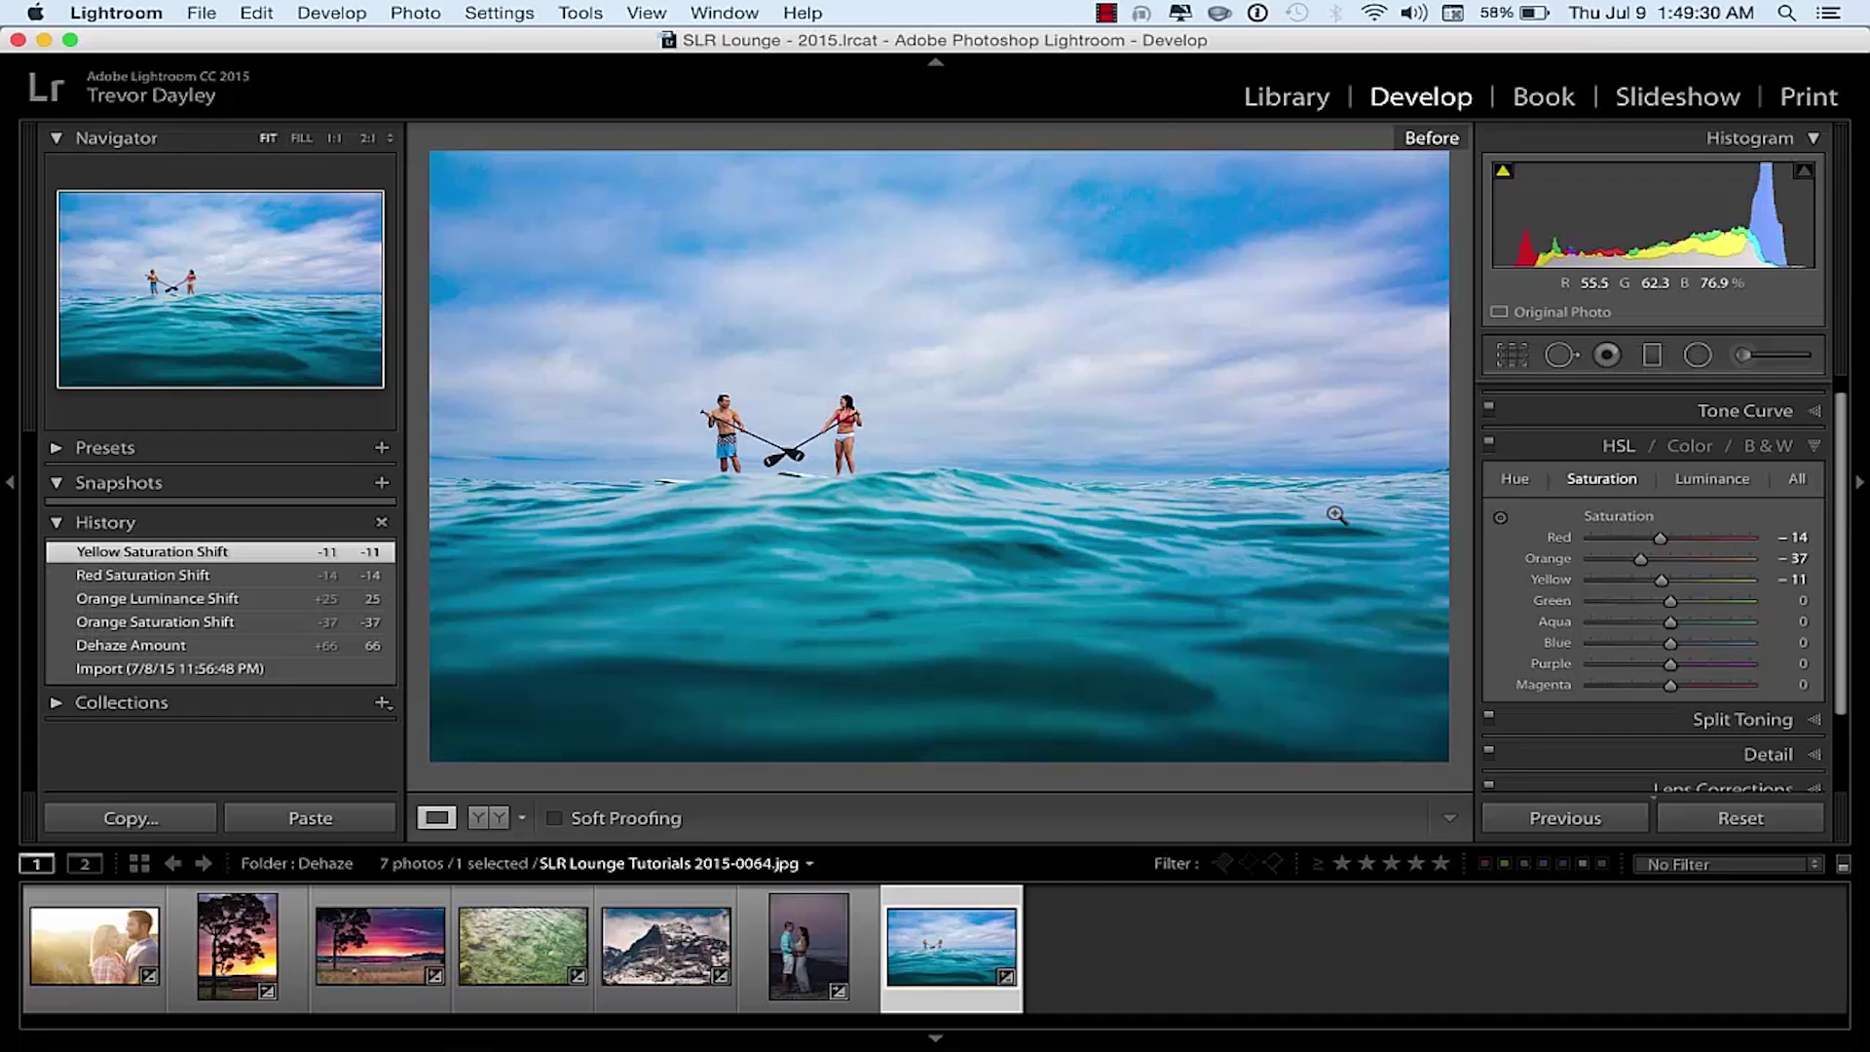
{"action": "key", "text": "backslash"}
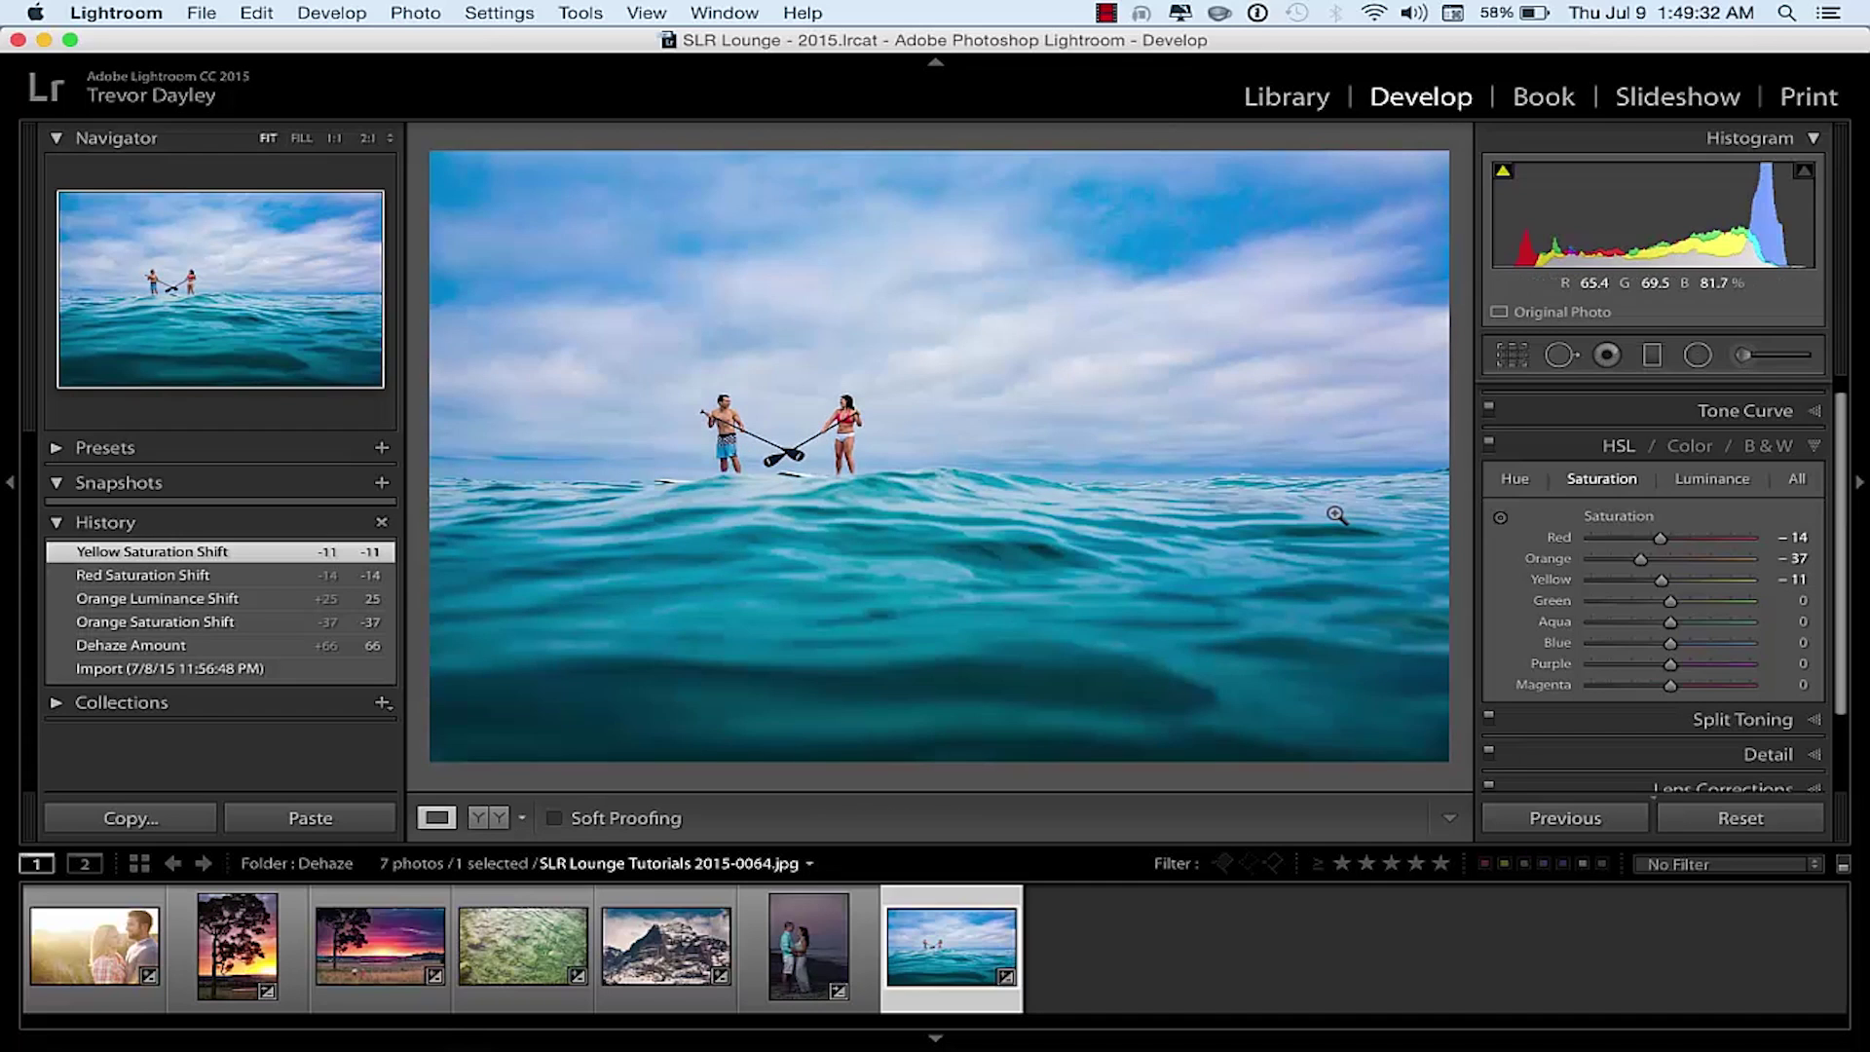
{"action": "key", "text": "backslash"}
{"action": "key", "text": "backslash"}
{"action": "key", "text": "backslash"}
{"action": "key", "text": "backslash"}
Step: Open the couple-on-the-beach photo and raise Exposure to +1.15
{"action": "left_click", "coordinate": [808, 945]}
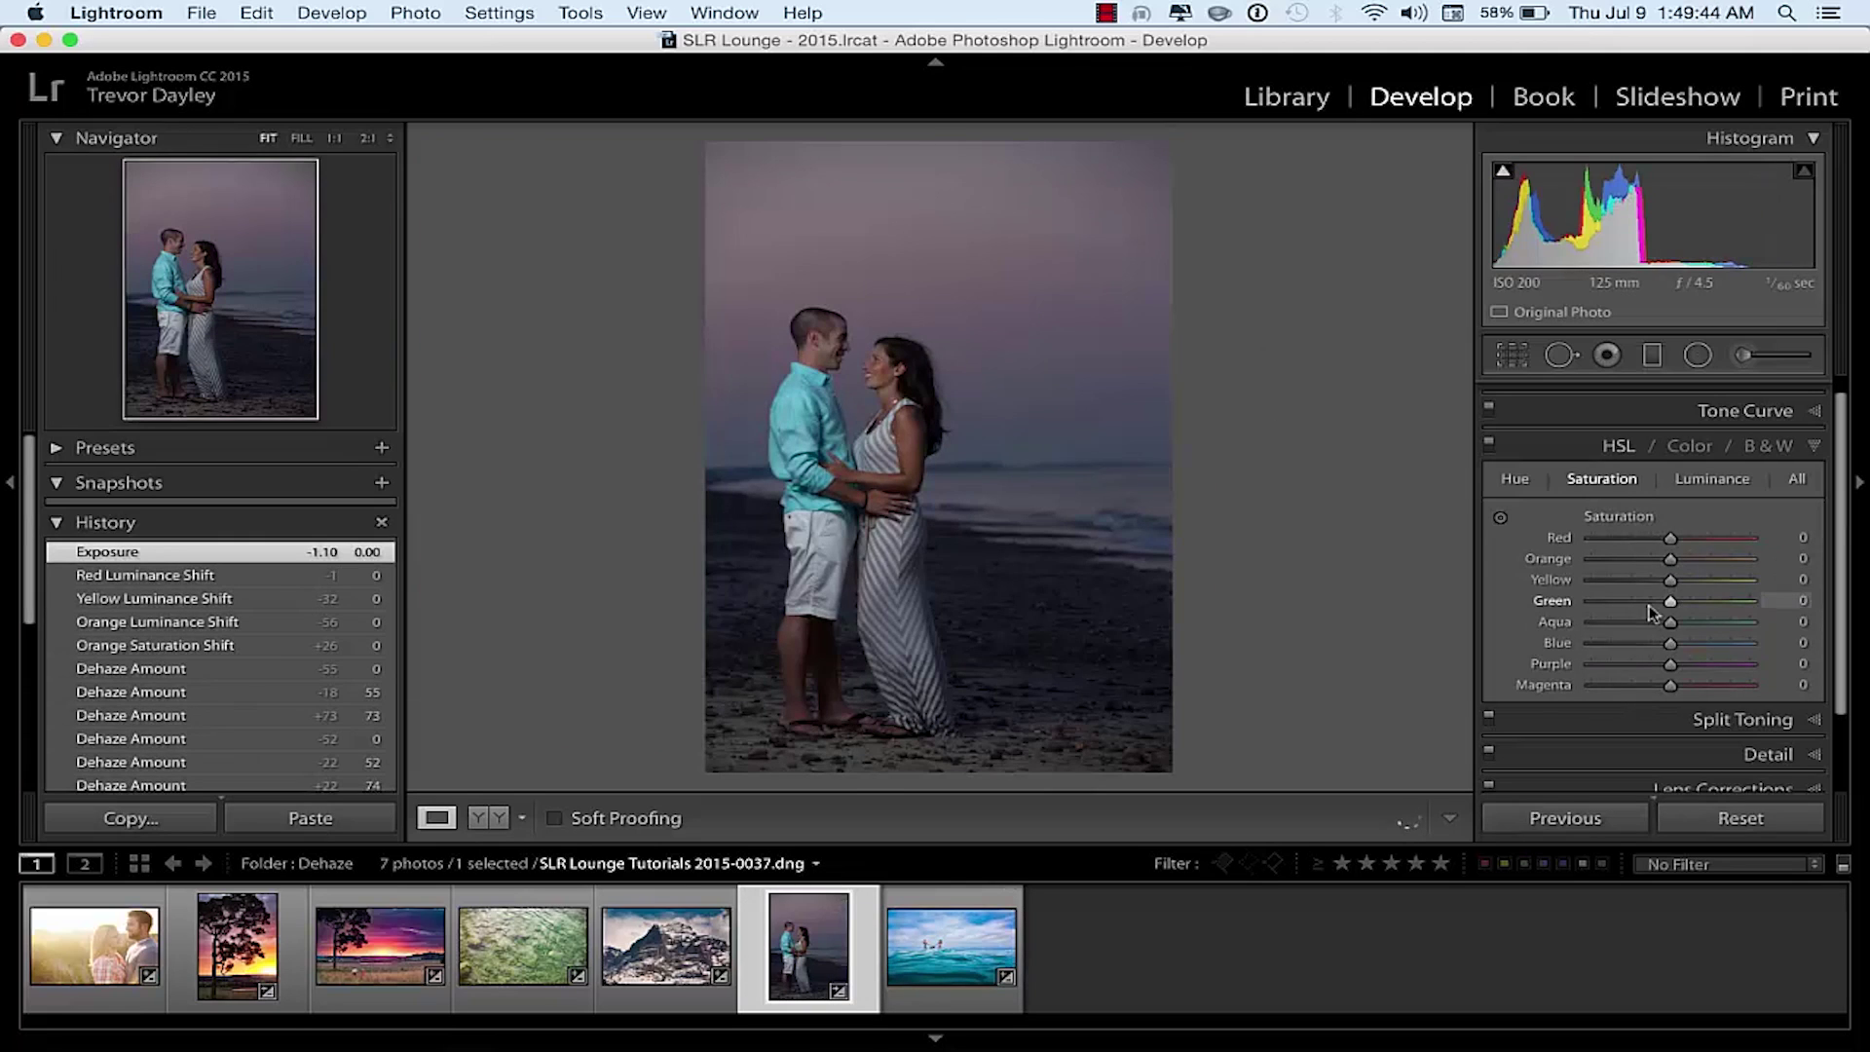
{"action": "scroll", "coordinate": [1669, 472], "scroll_direction": "up", "scroll_amount": 3}
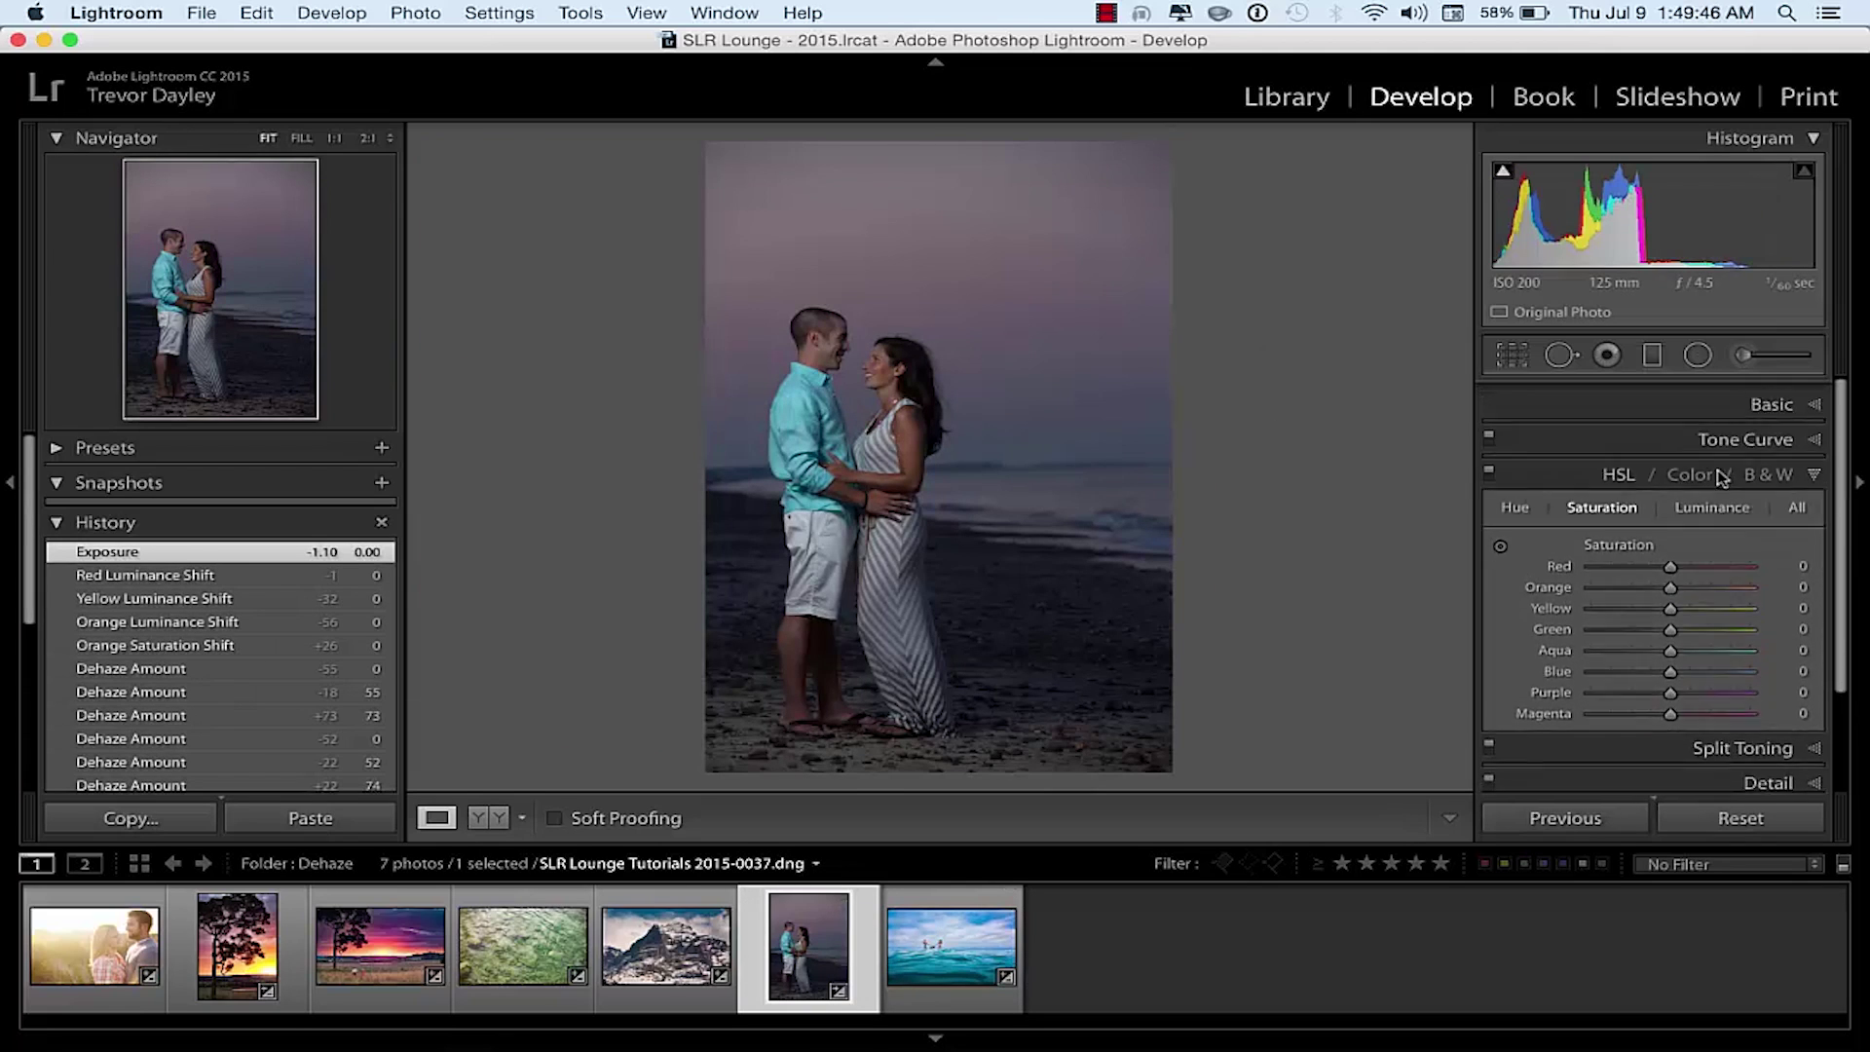
{"action": "left_click", "coordinate": [1768, 395]}
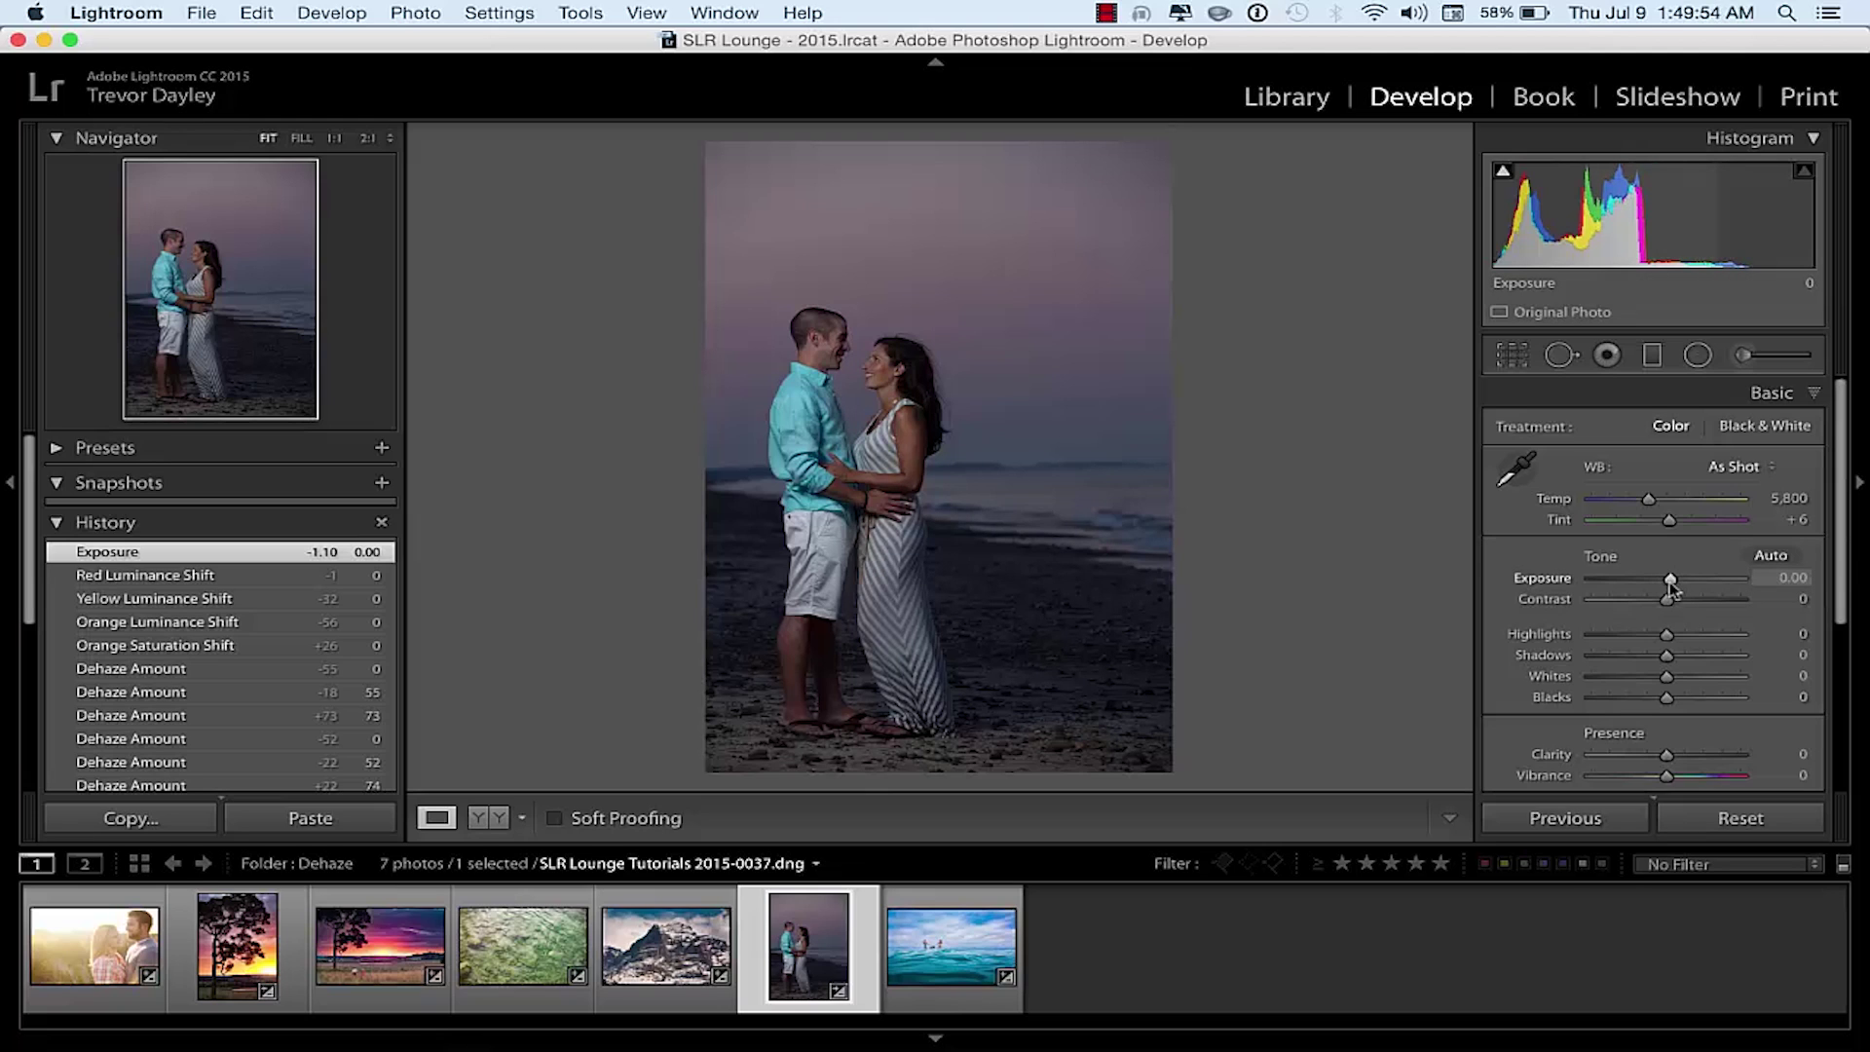
{"action": "left_click_drag", "start_coordinate": [1671, 586], "coordinate": [1688, 588]}
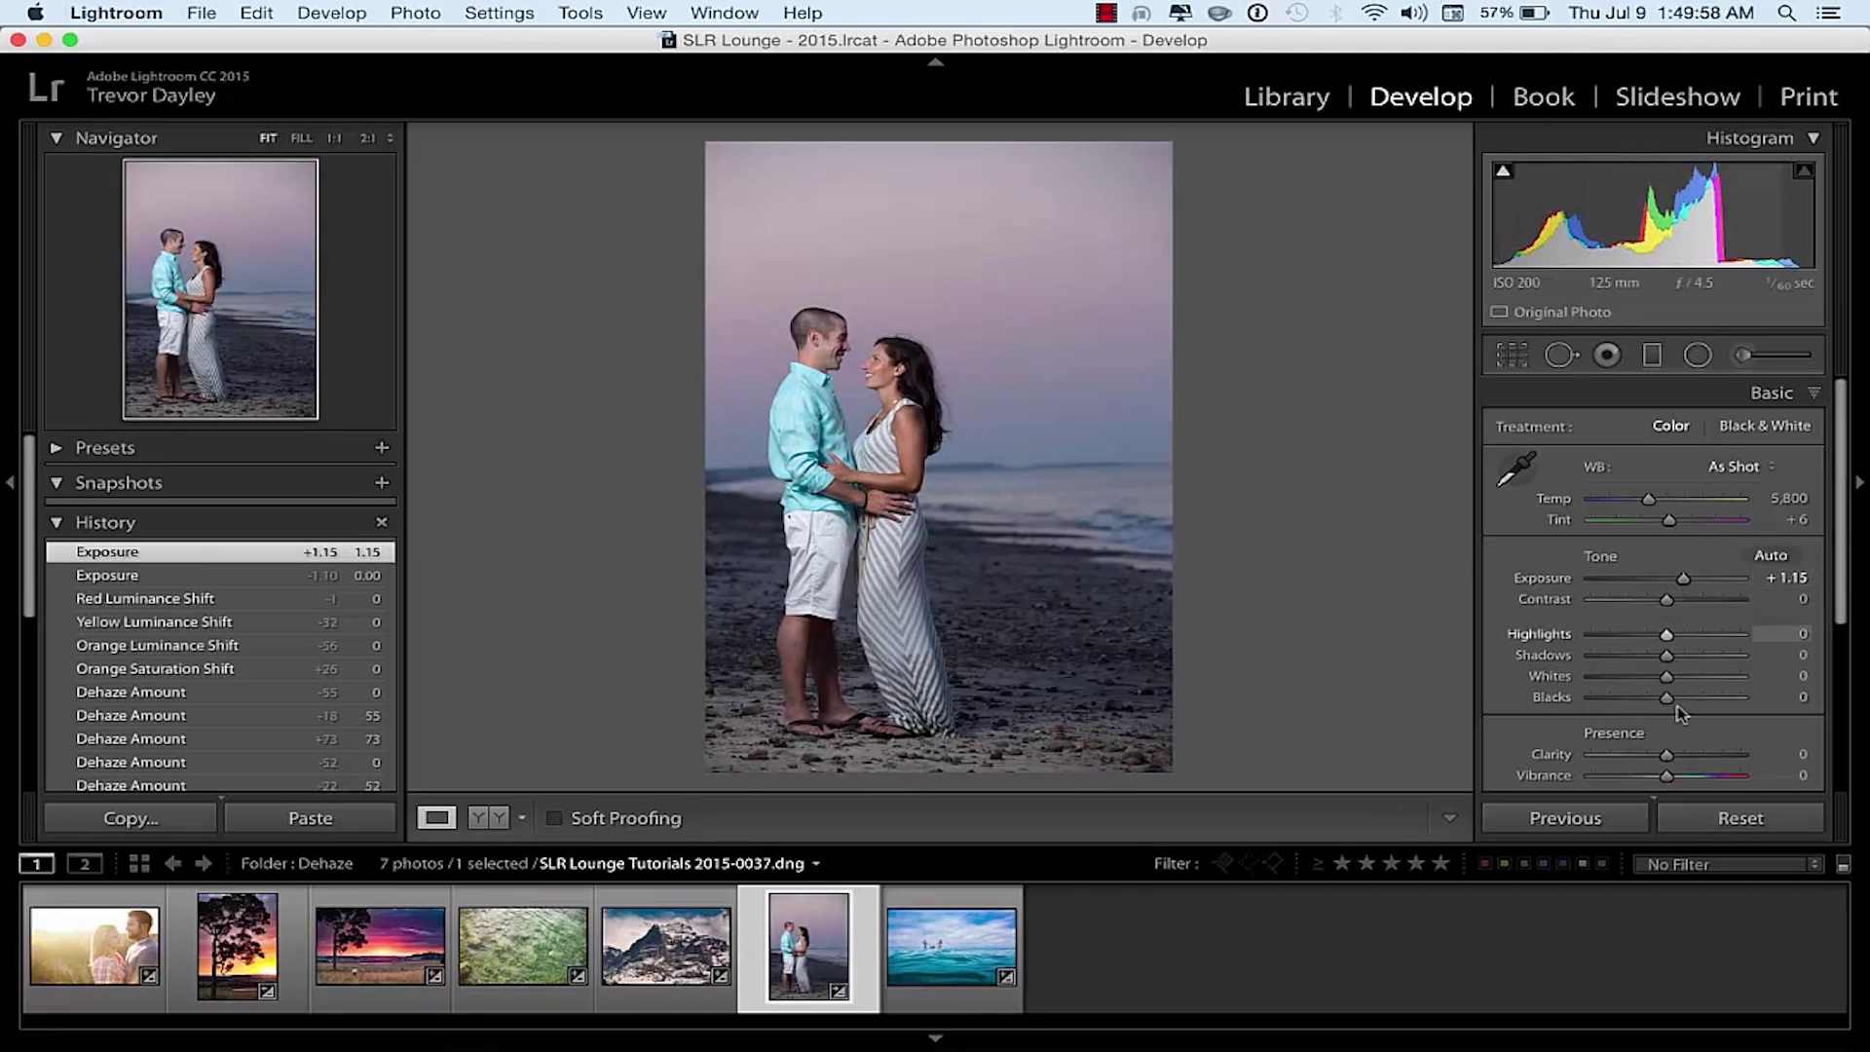
Step: Set Vibrance to +28 after trying +51
{"action": "scroll", "coordinate": [1673, 745], "scroll_direction": "down", "scroll_amount": 1}
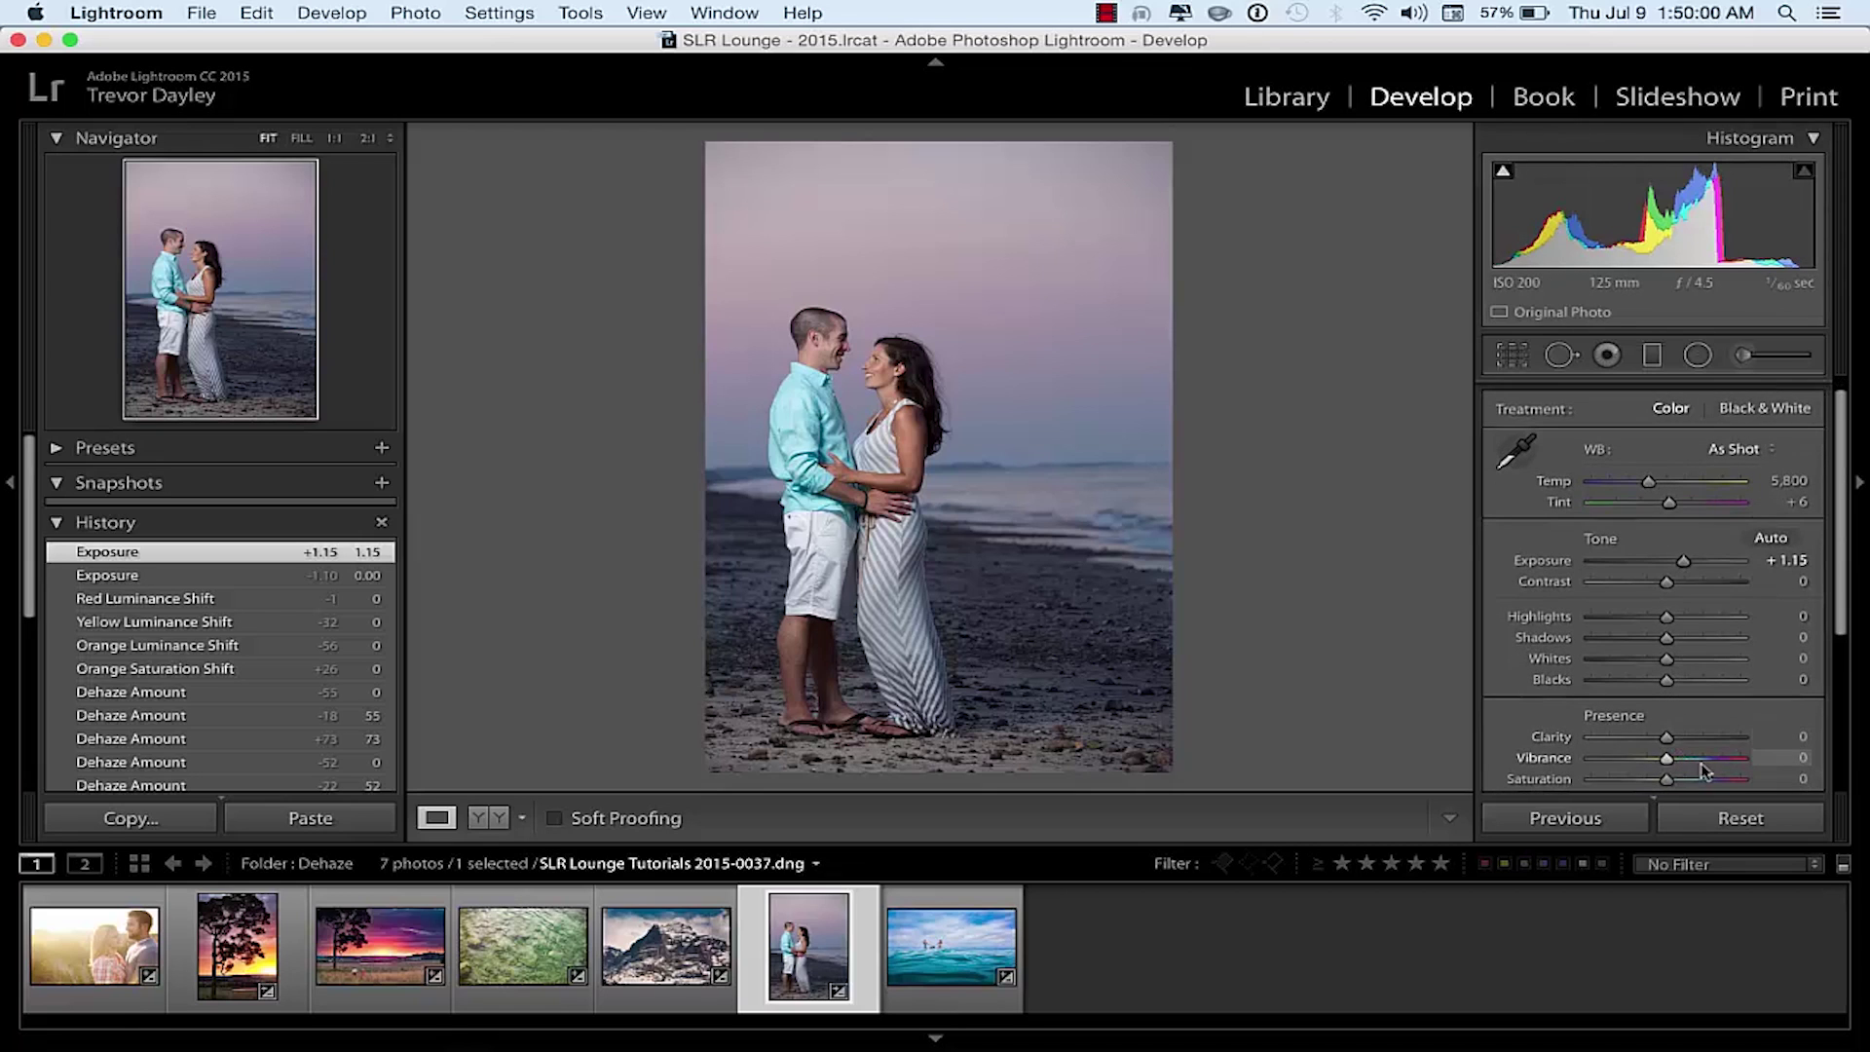
{"action": "left_click", "coordinate": [1704, 761]}
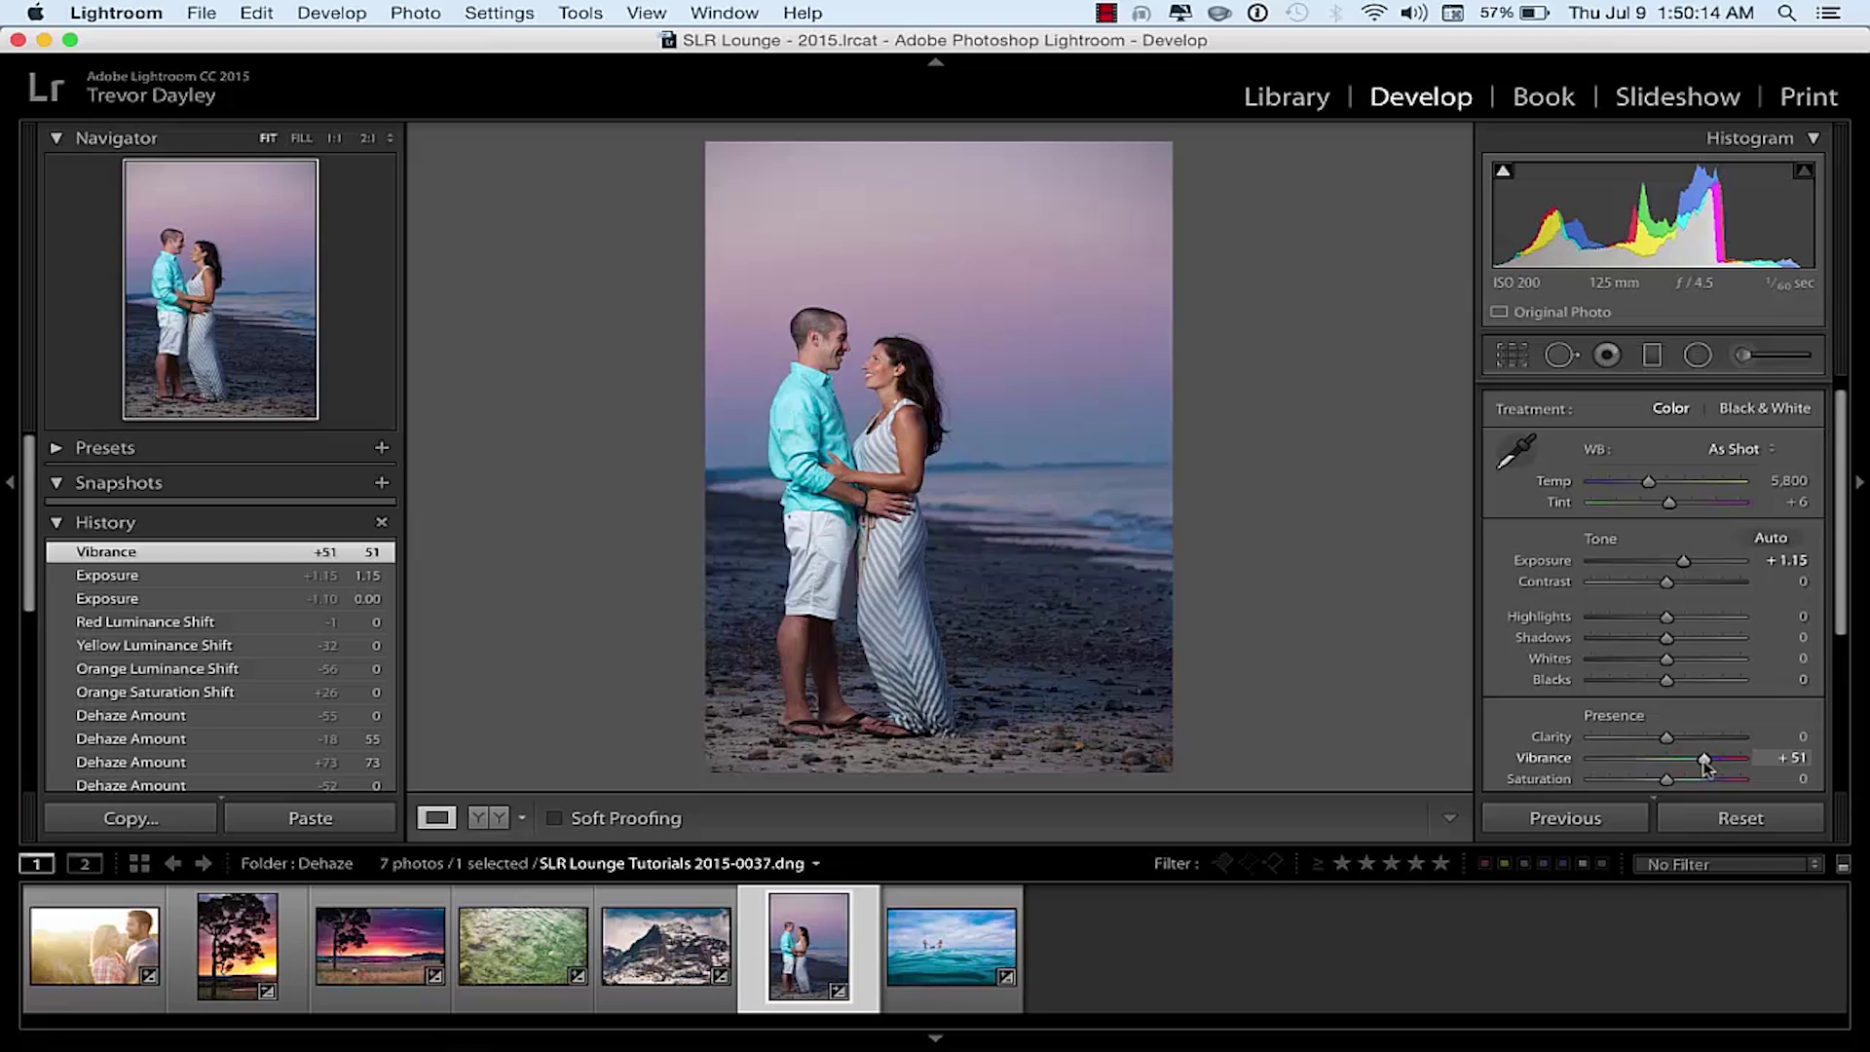
{"action": "left_click_drag", "start_coordinate": [1705, 761], "coordinate": [1686, 761]}
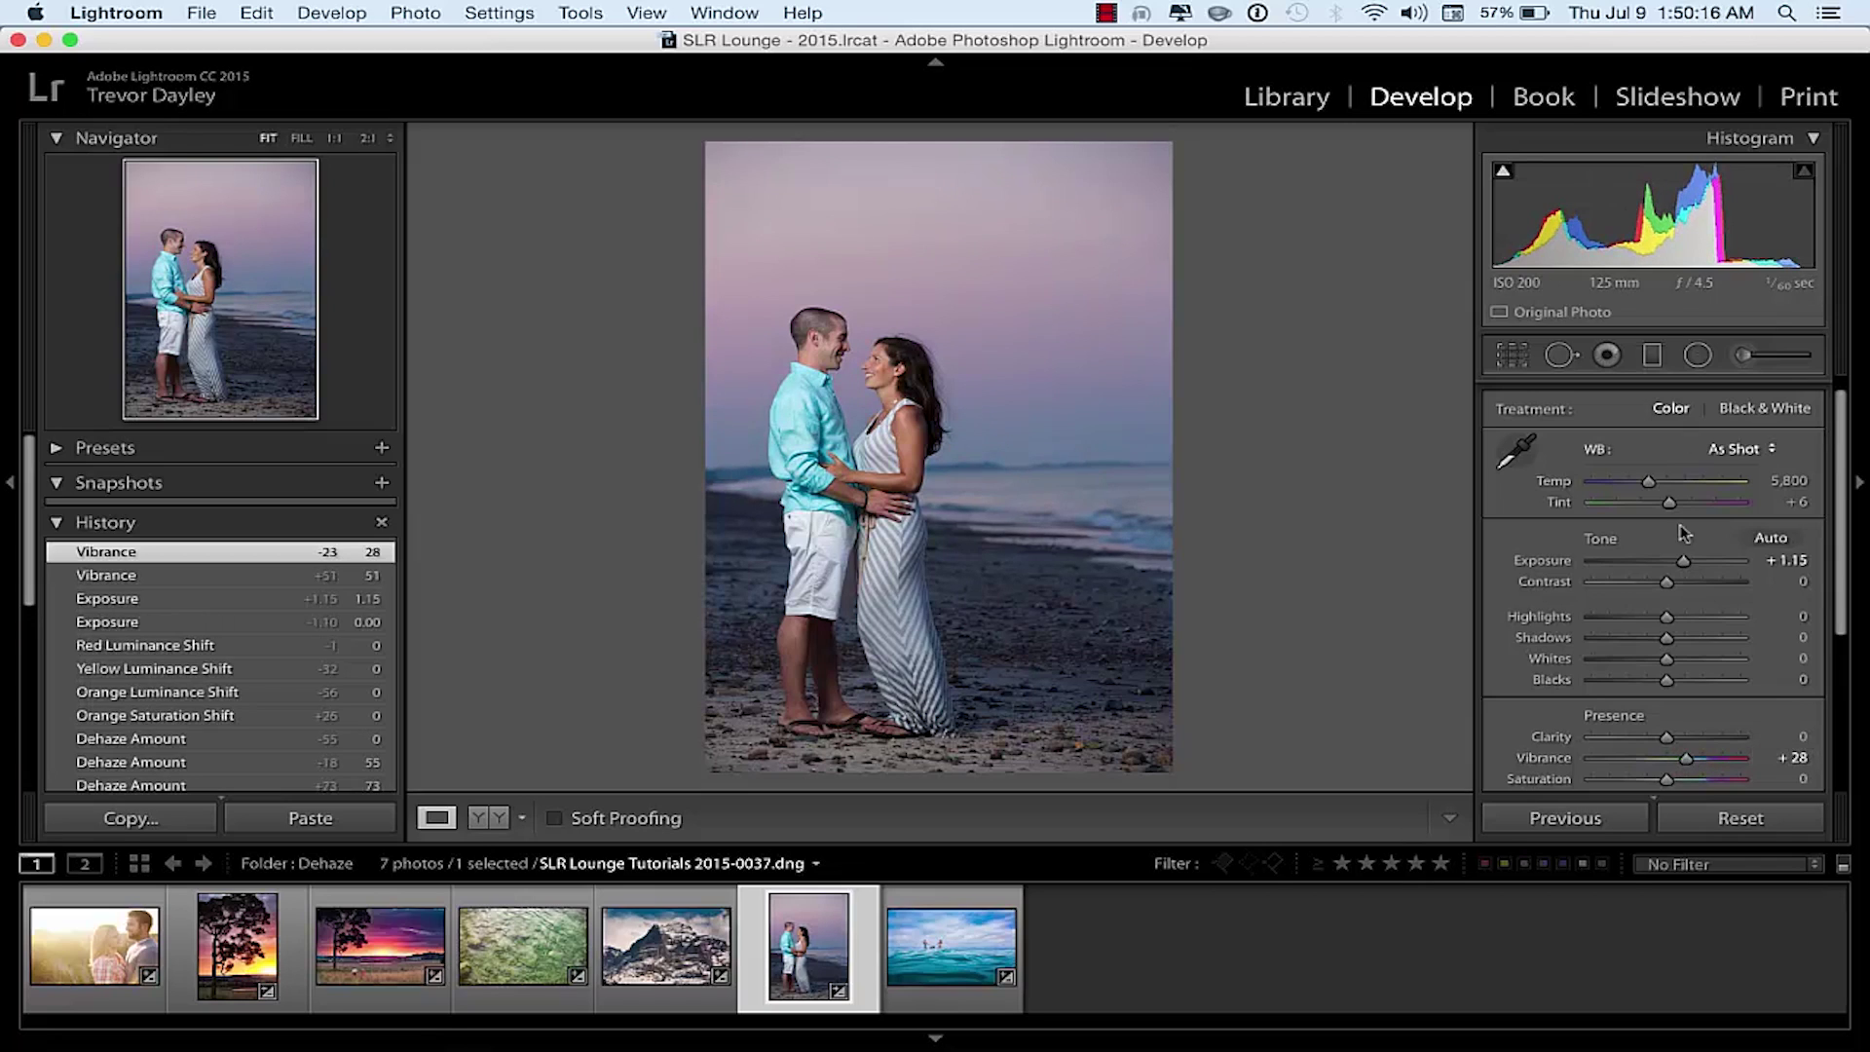
Step: Set Orange saturation -33, Orange luminance +39 and Yellow luminance +26, then reveal the Dehaze slider
{"action": "scroll", "coordinate": [1684, 533], "scroll_direction": "down", "scroll_amount": 5}
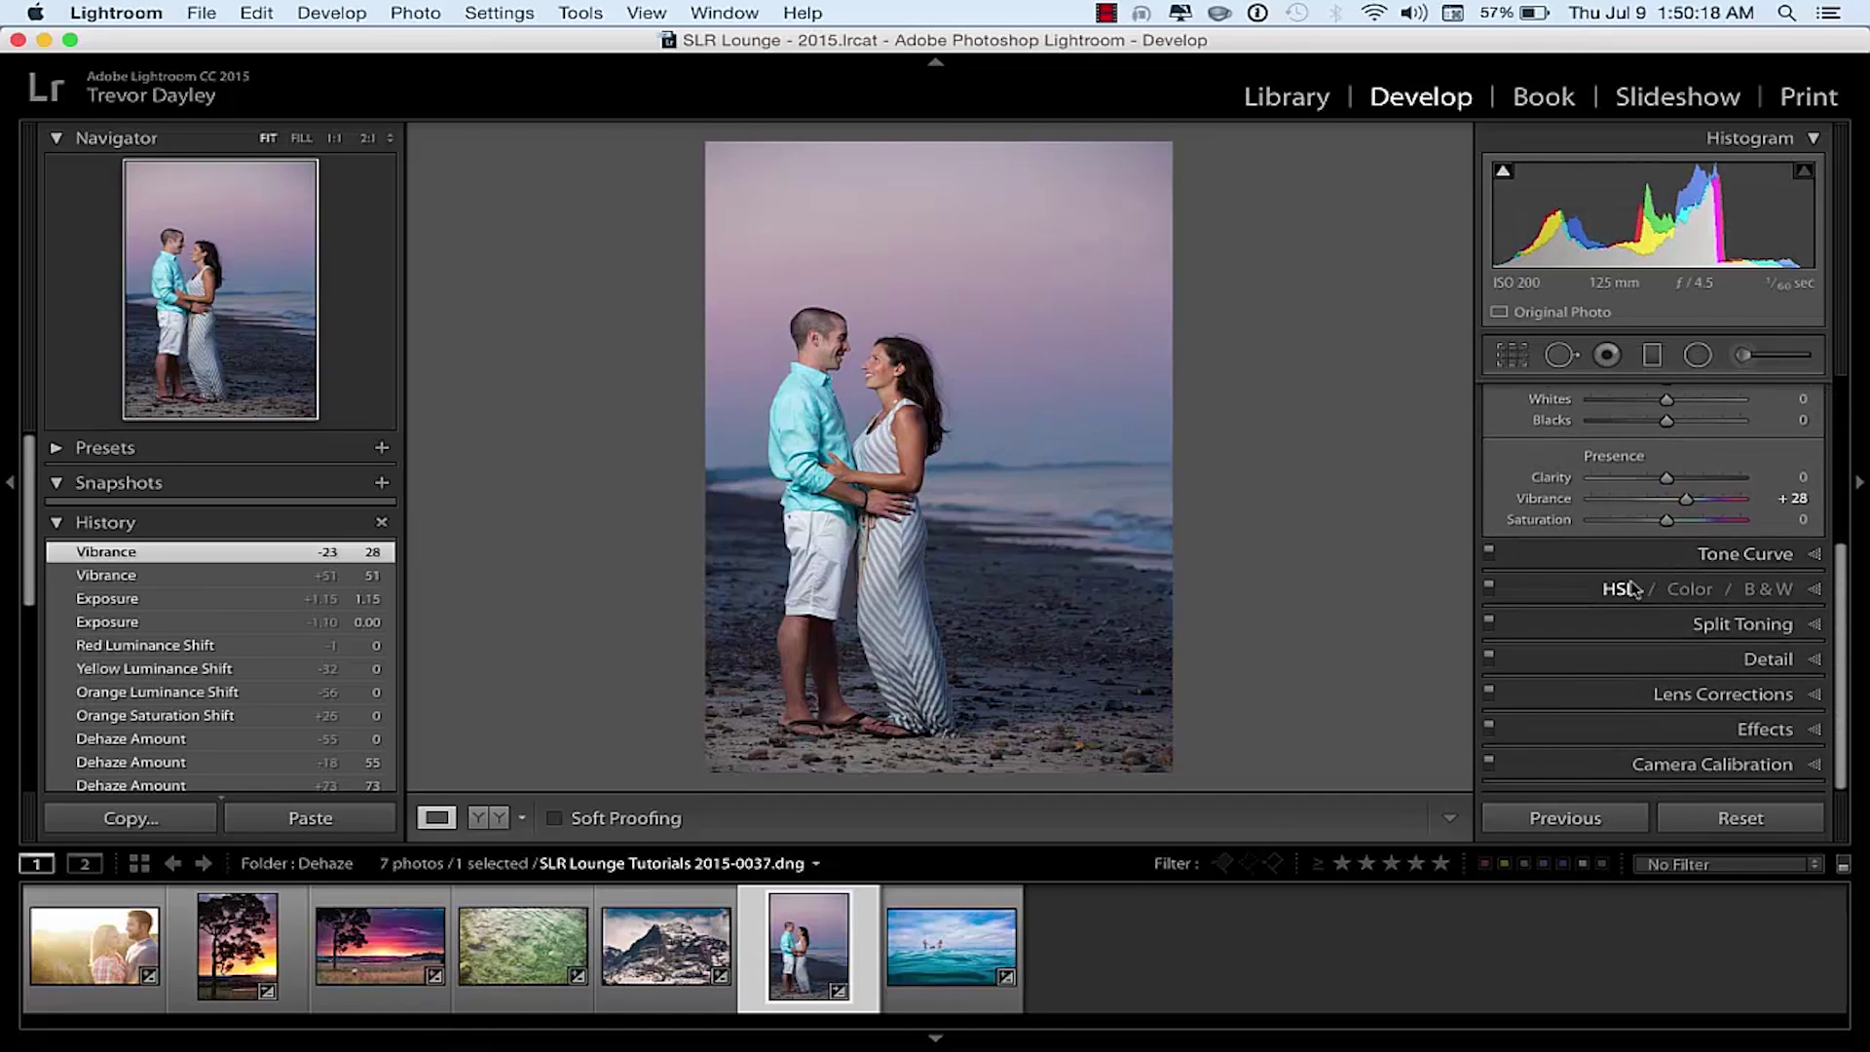
{"action": "left_click", "coordinate": [1635, 588]}
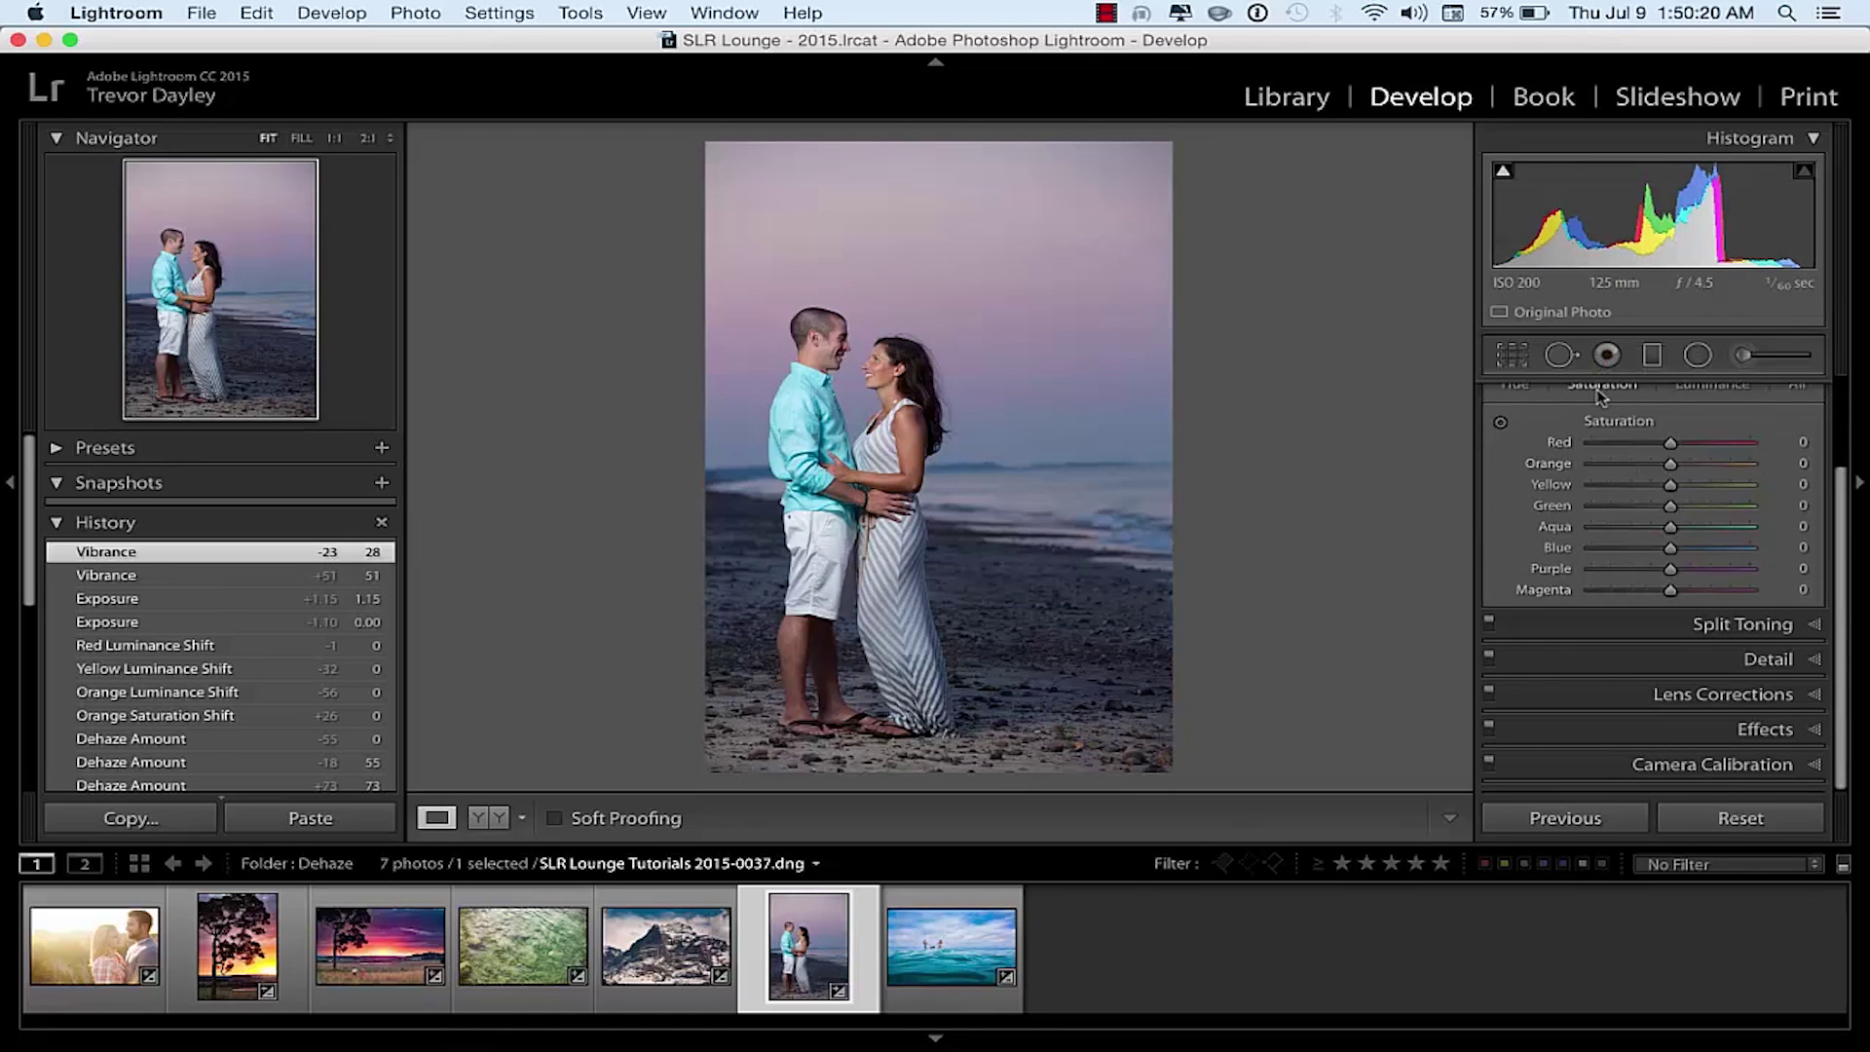
{"action": "left_click", "coordinate": [1644, 464]}
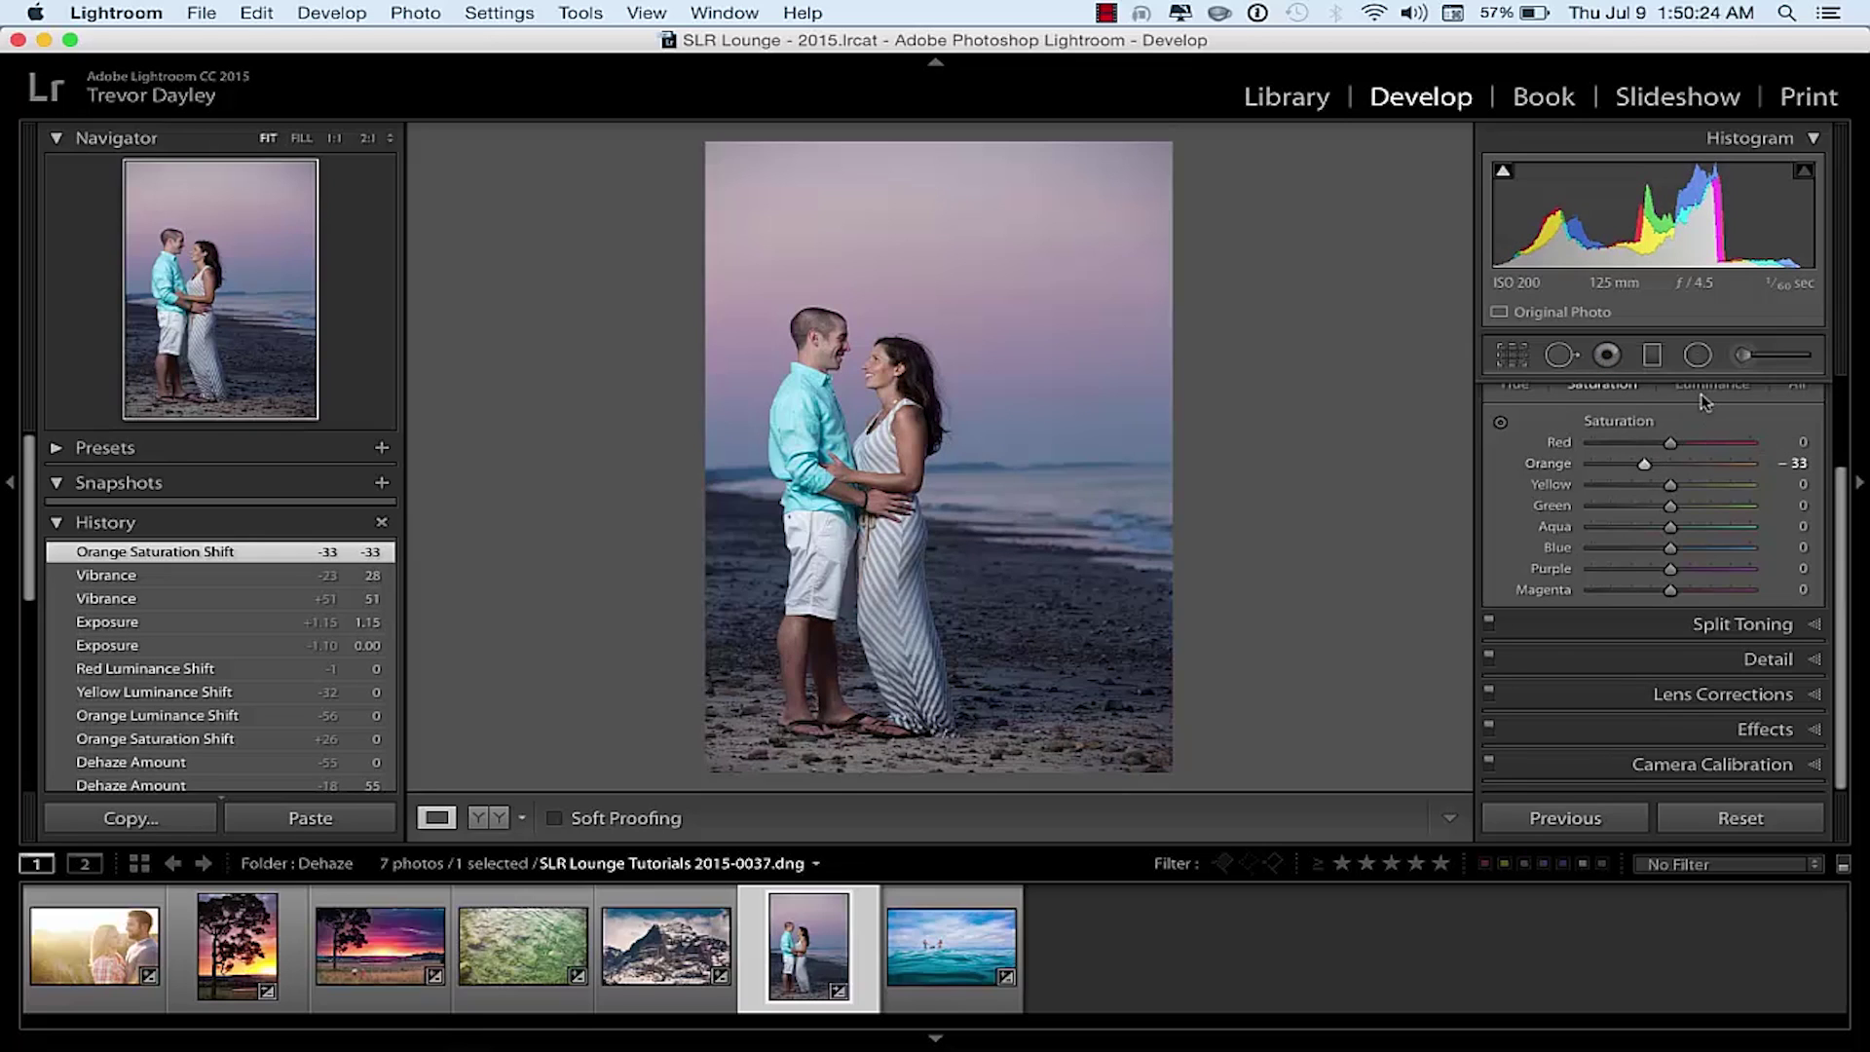
{"action": "left_click", "coordinate": [1711, 384]}
{"action": "left_click", "coordinate": [1705, 466]}
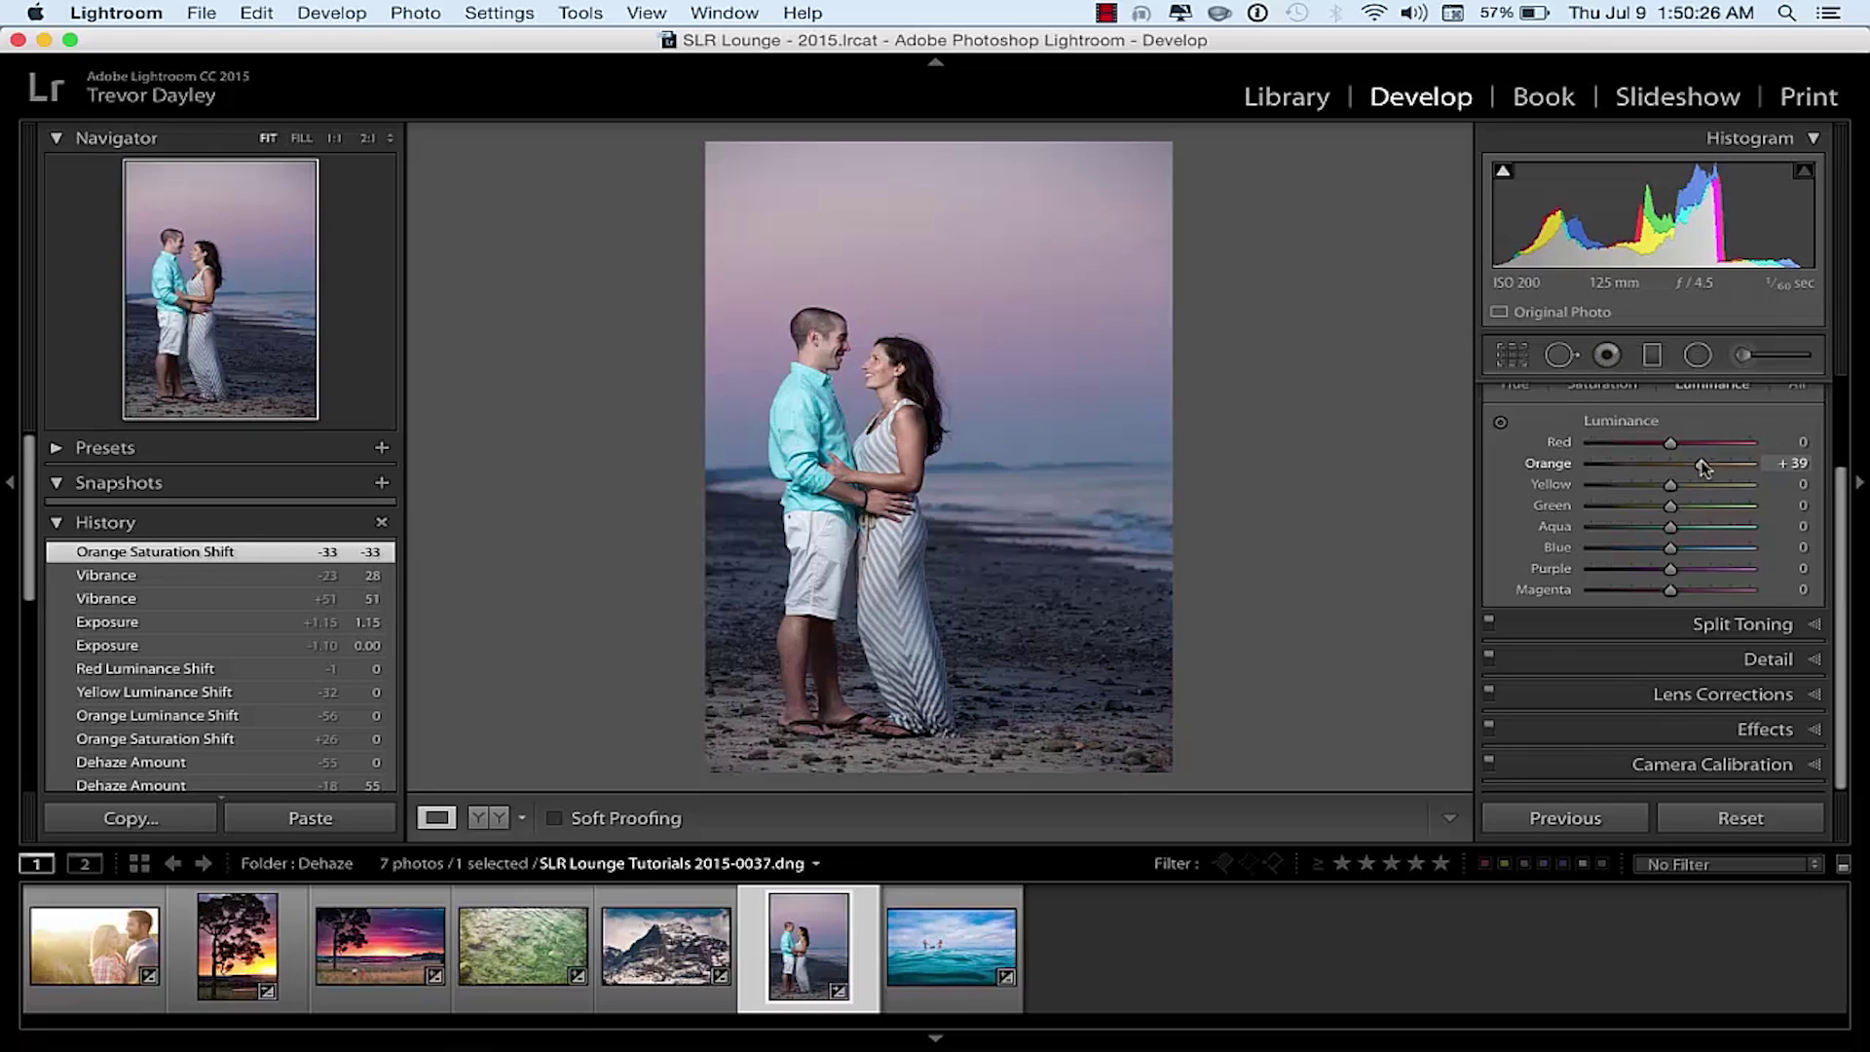
{"action": "left_click", "coordinate": [1693, 485]}
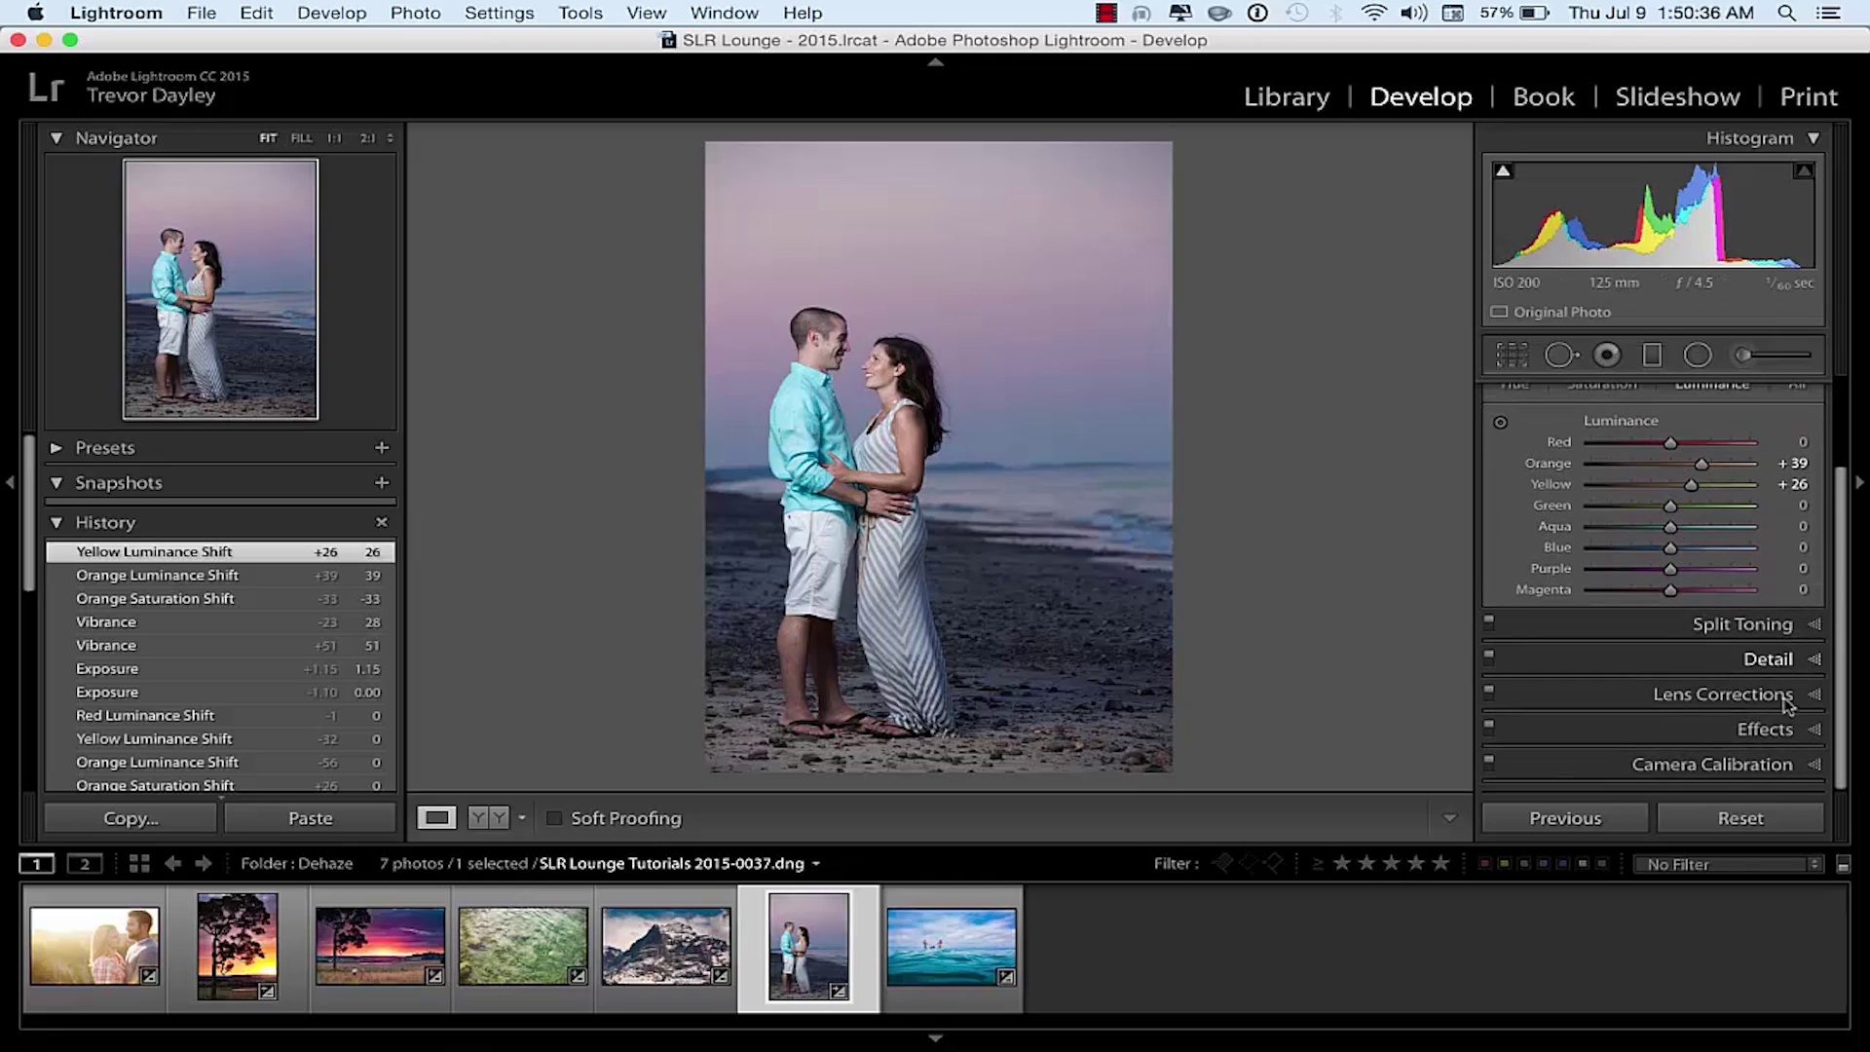
{"action": "left_click", "coordinate": [1760, 730]}
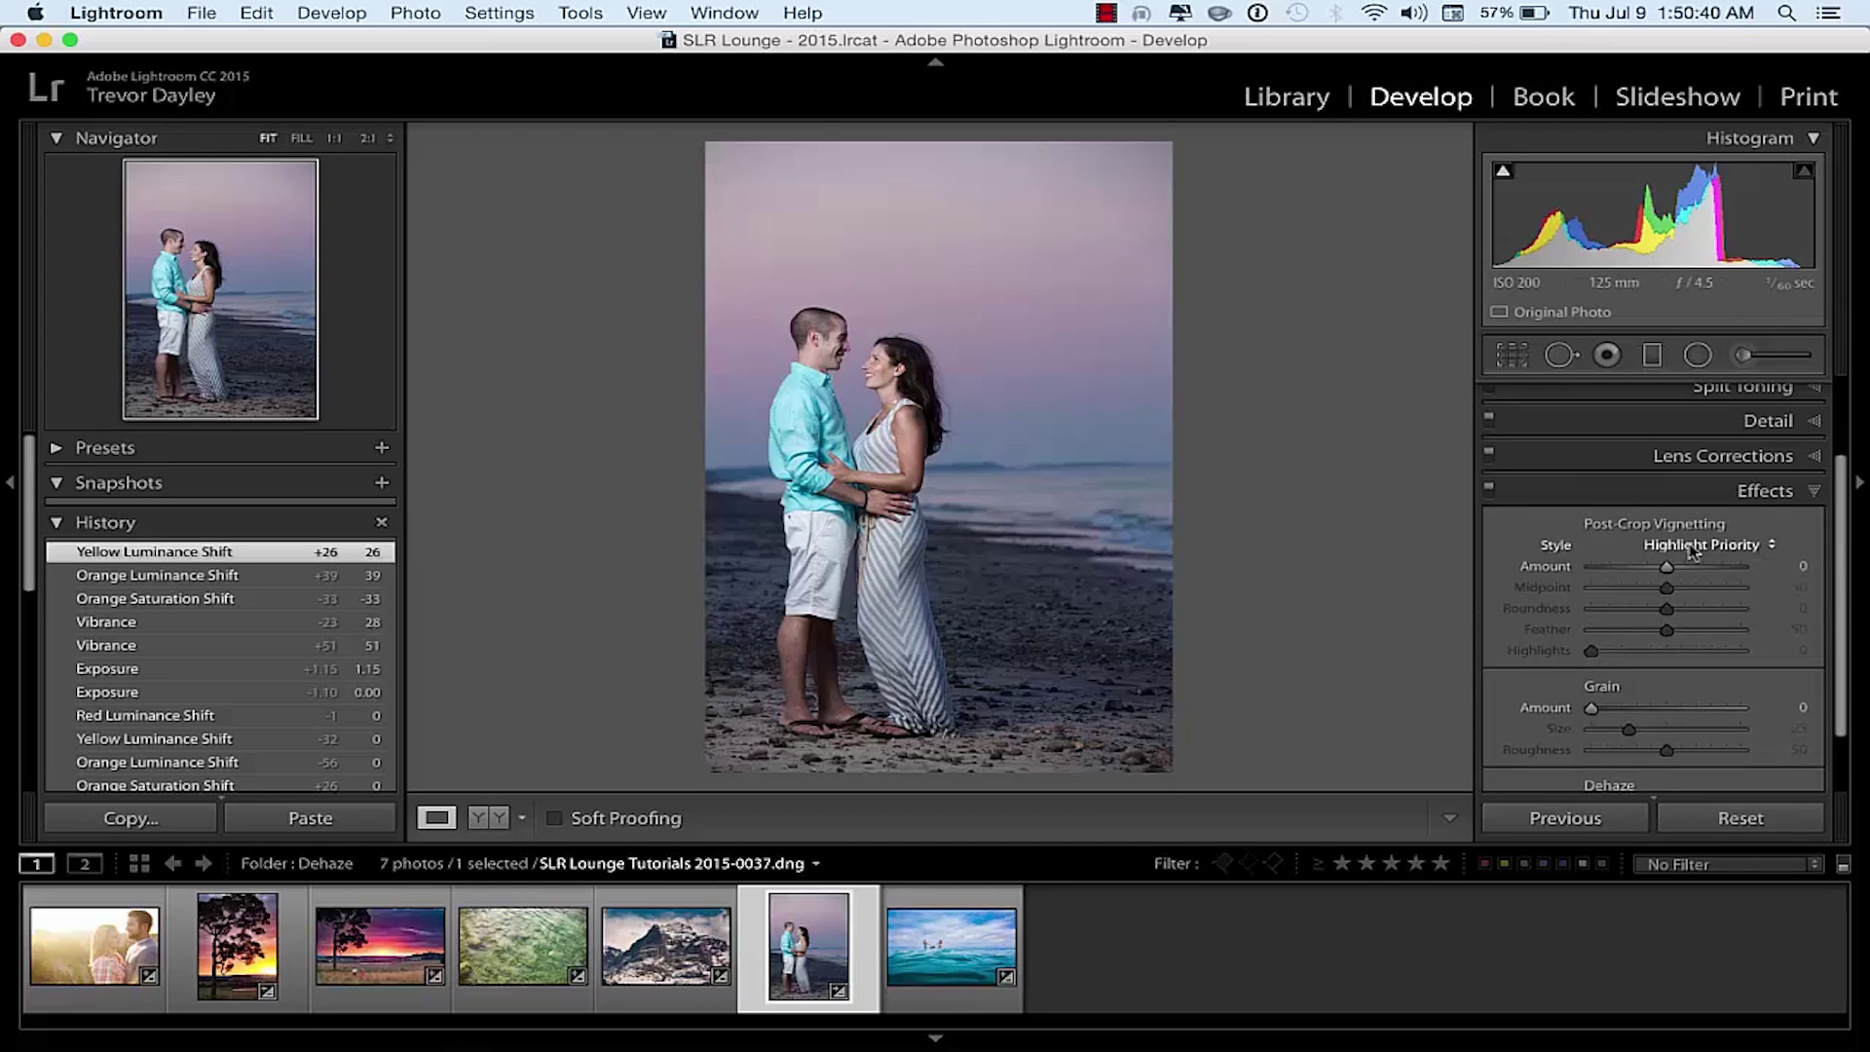
{"action": "scroll", "coordinate": [1705, 682], "scroll_direction": "down", "scroll_amount": 2}
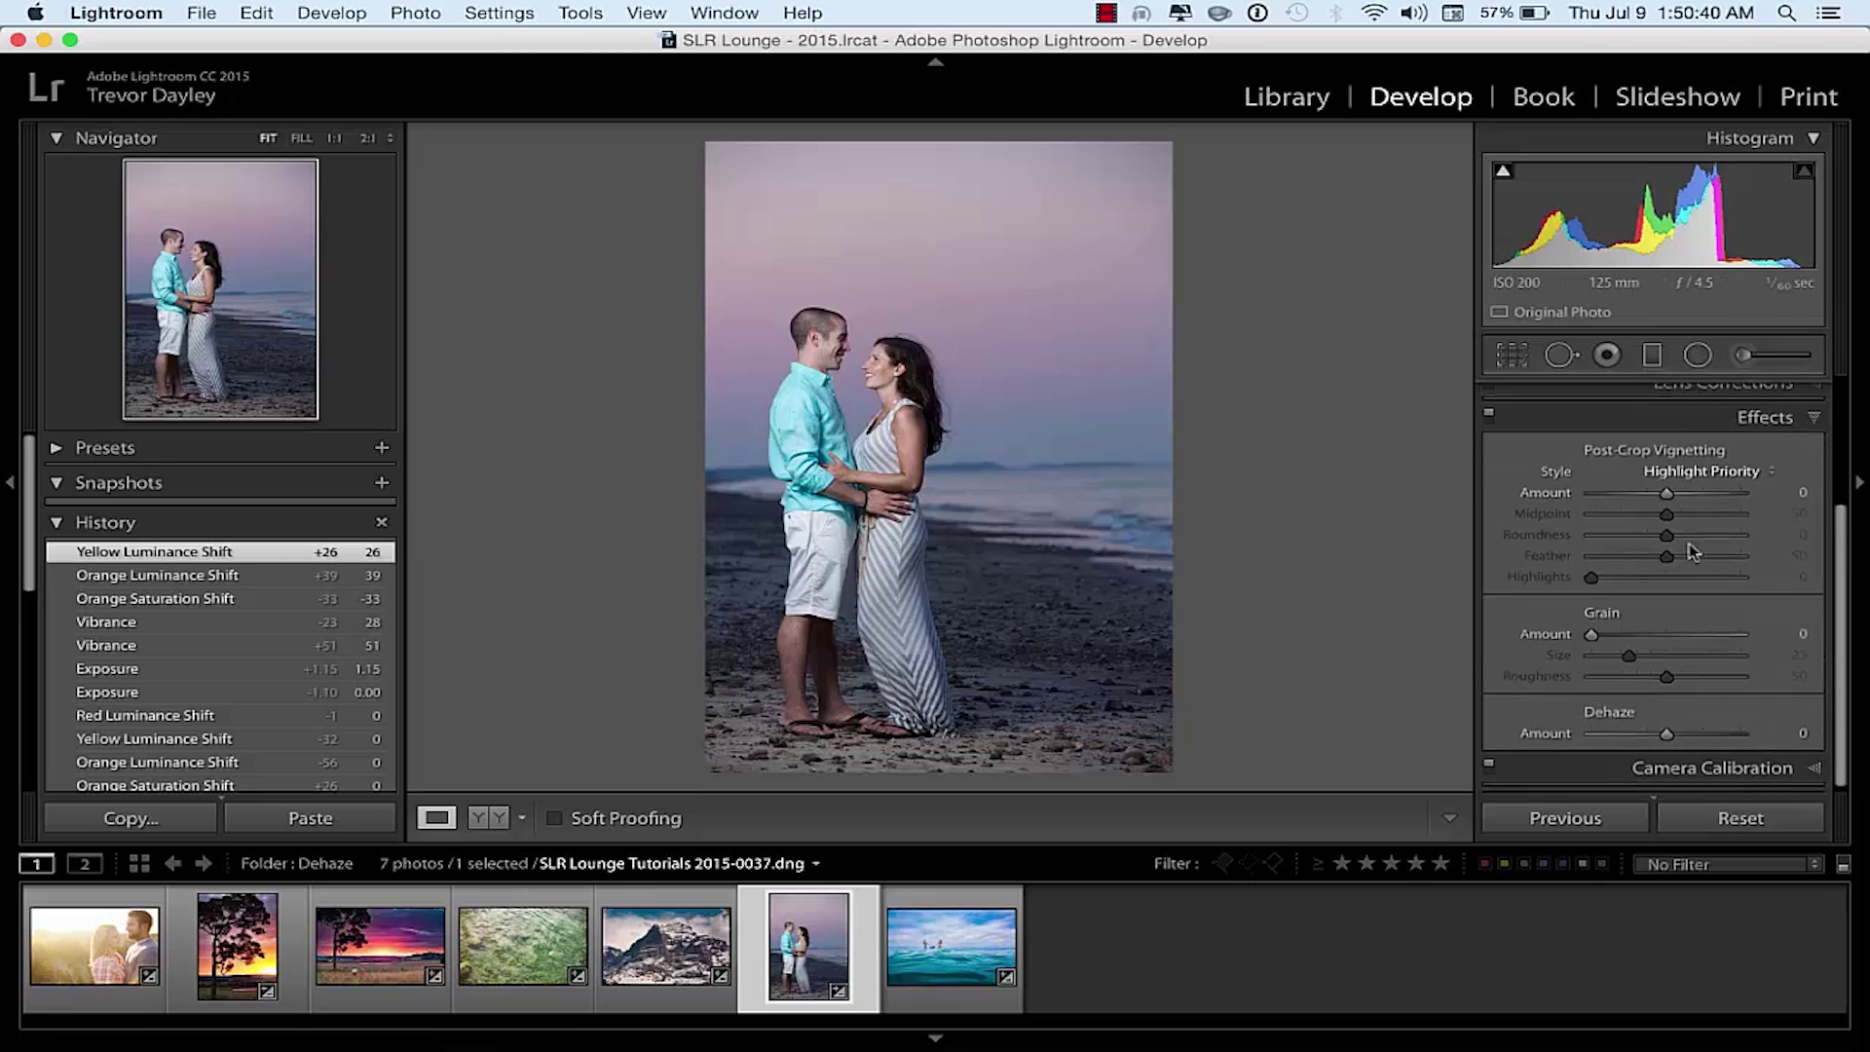
Step: Set Dehaze to +48 after trying +63, and lower Orange saturation further to -39
{"action": "left_click", "coordinate": [1715, 730]}
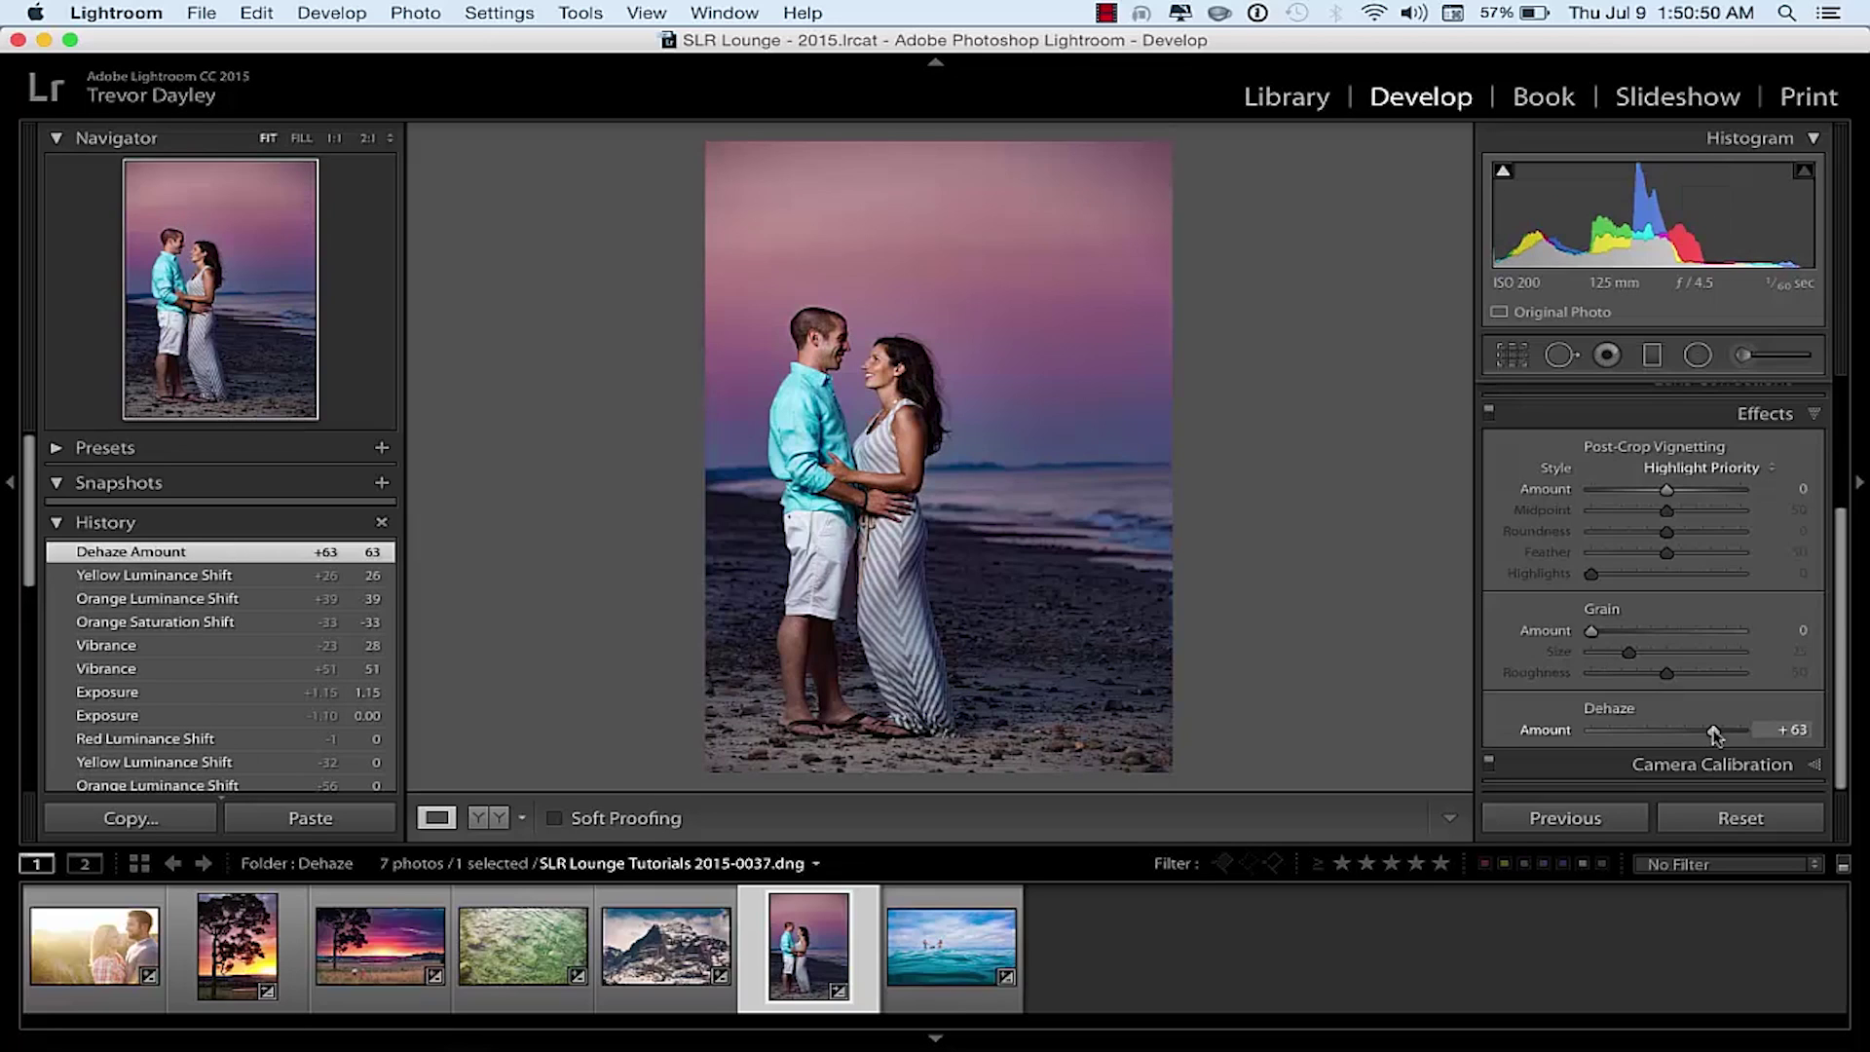
{"action": "left_click_drag", "start_coordinate": [1714, 733], "coordinate": [1703, 736]}
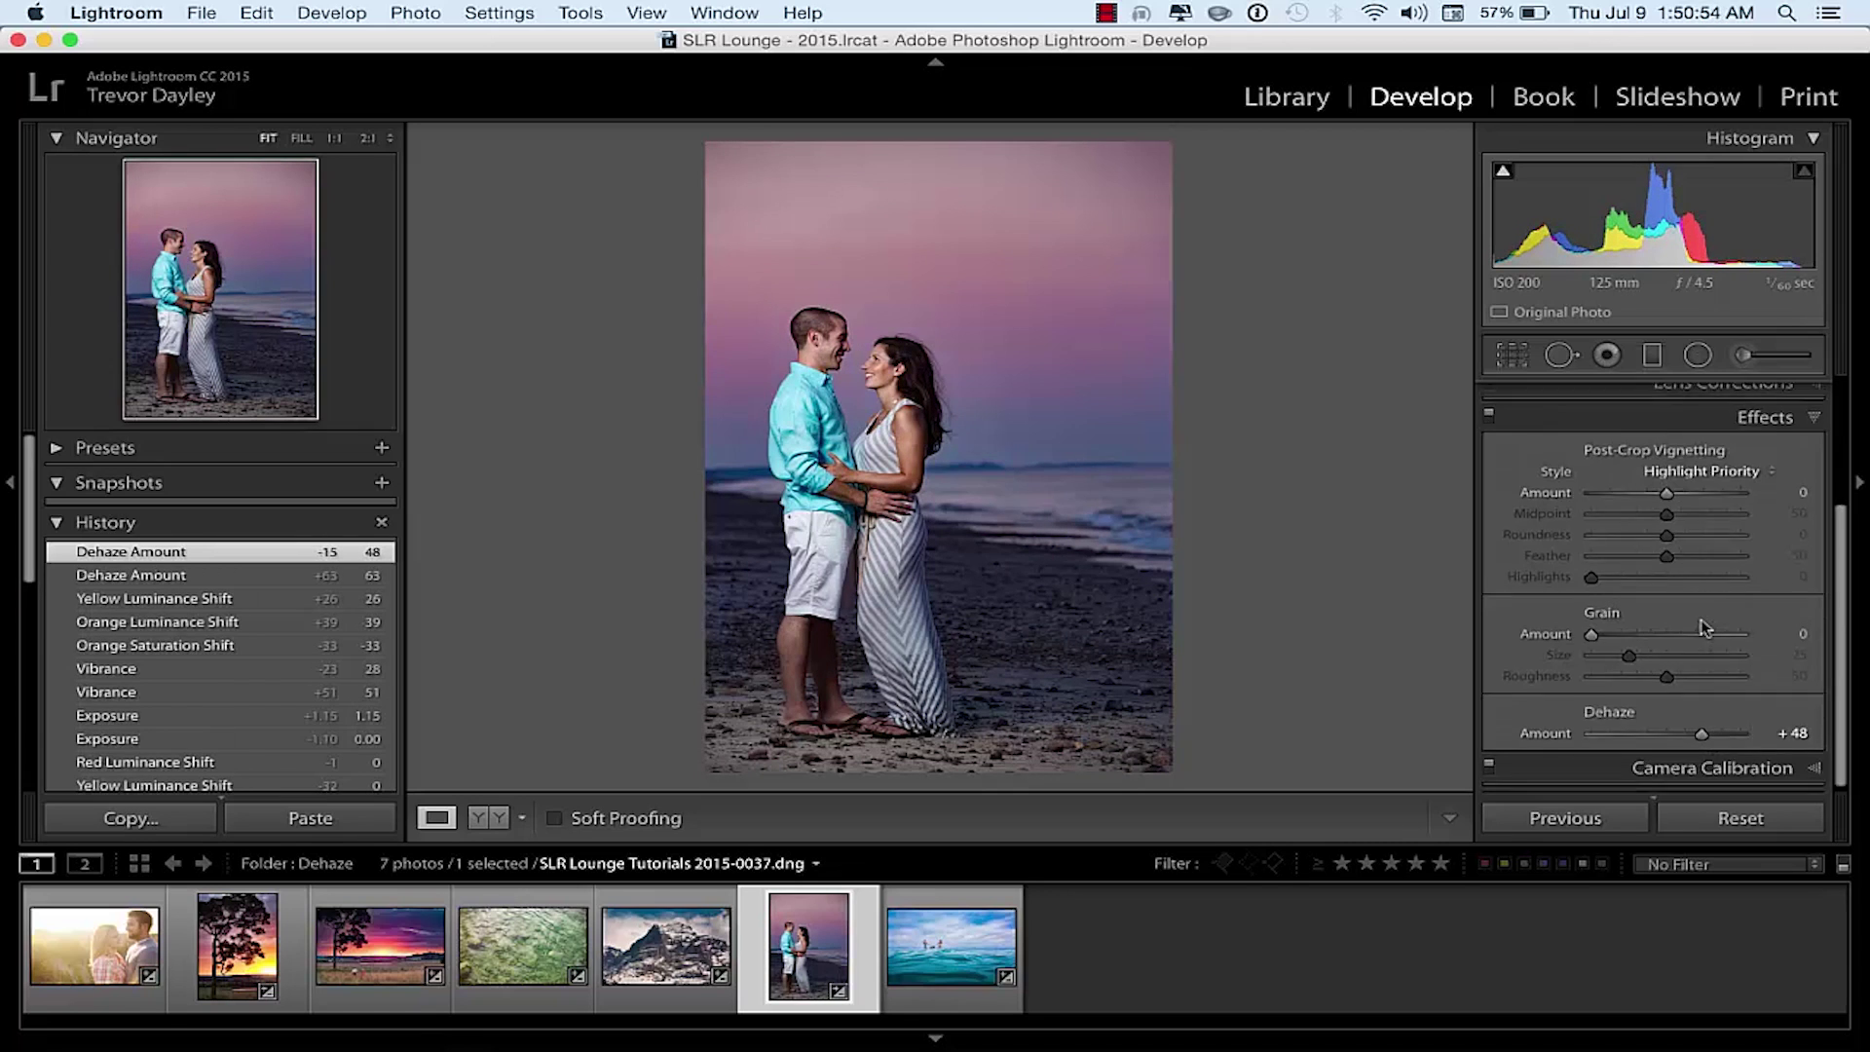
{"action": "scroll", "coordinate": [1656, 585], "scroll_direction": "up", "scroll_amount": 8}
{"action": "left_click", "coordinate": [1617, 464]}
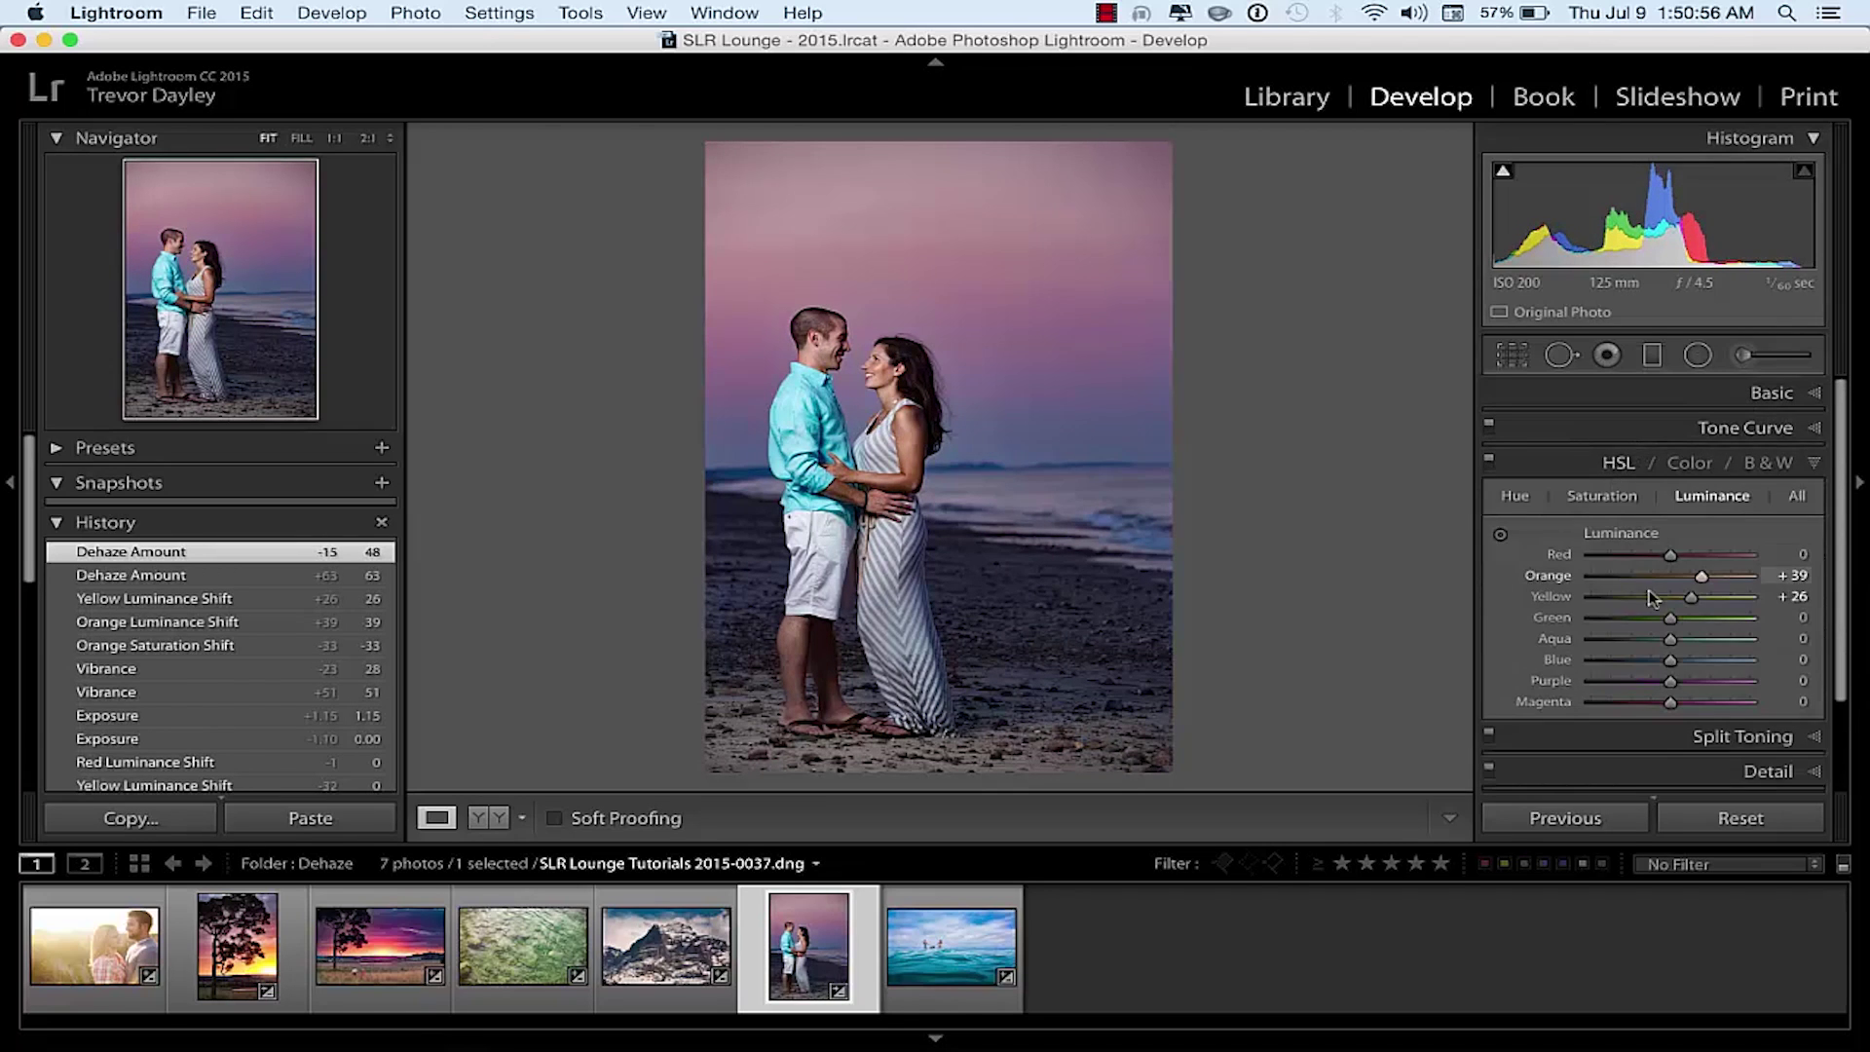
{"action": "left_click", "coordinate": [1619, 497]}
{"action": "left_click_drag", "start_coordinate": [1644, 575], "coordinate": [1641, 585]}
{"action": "key", "text": "backslash"}
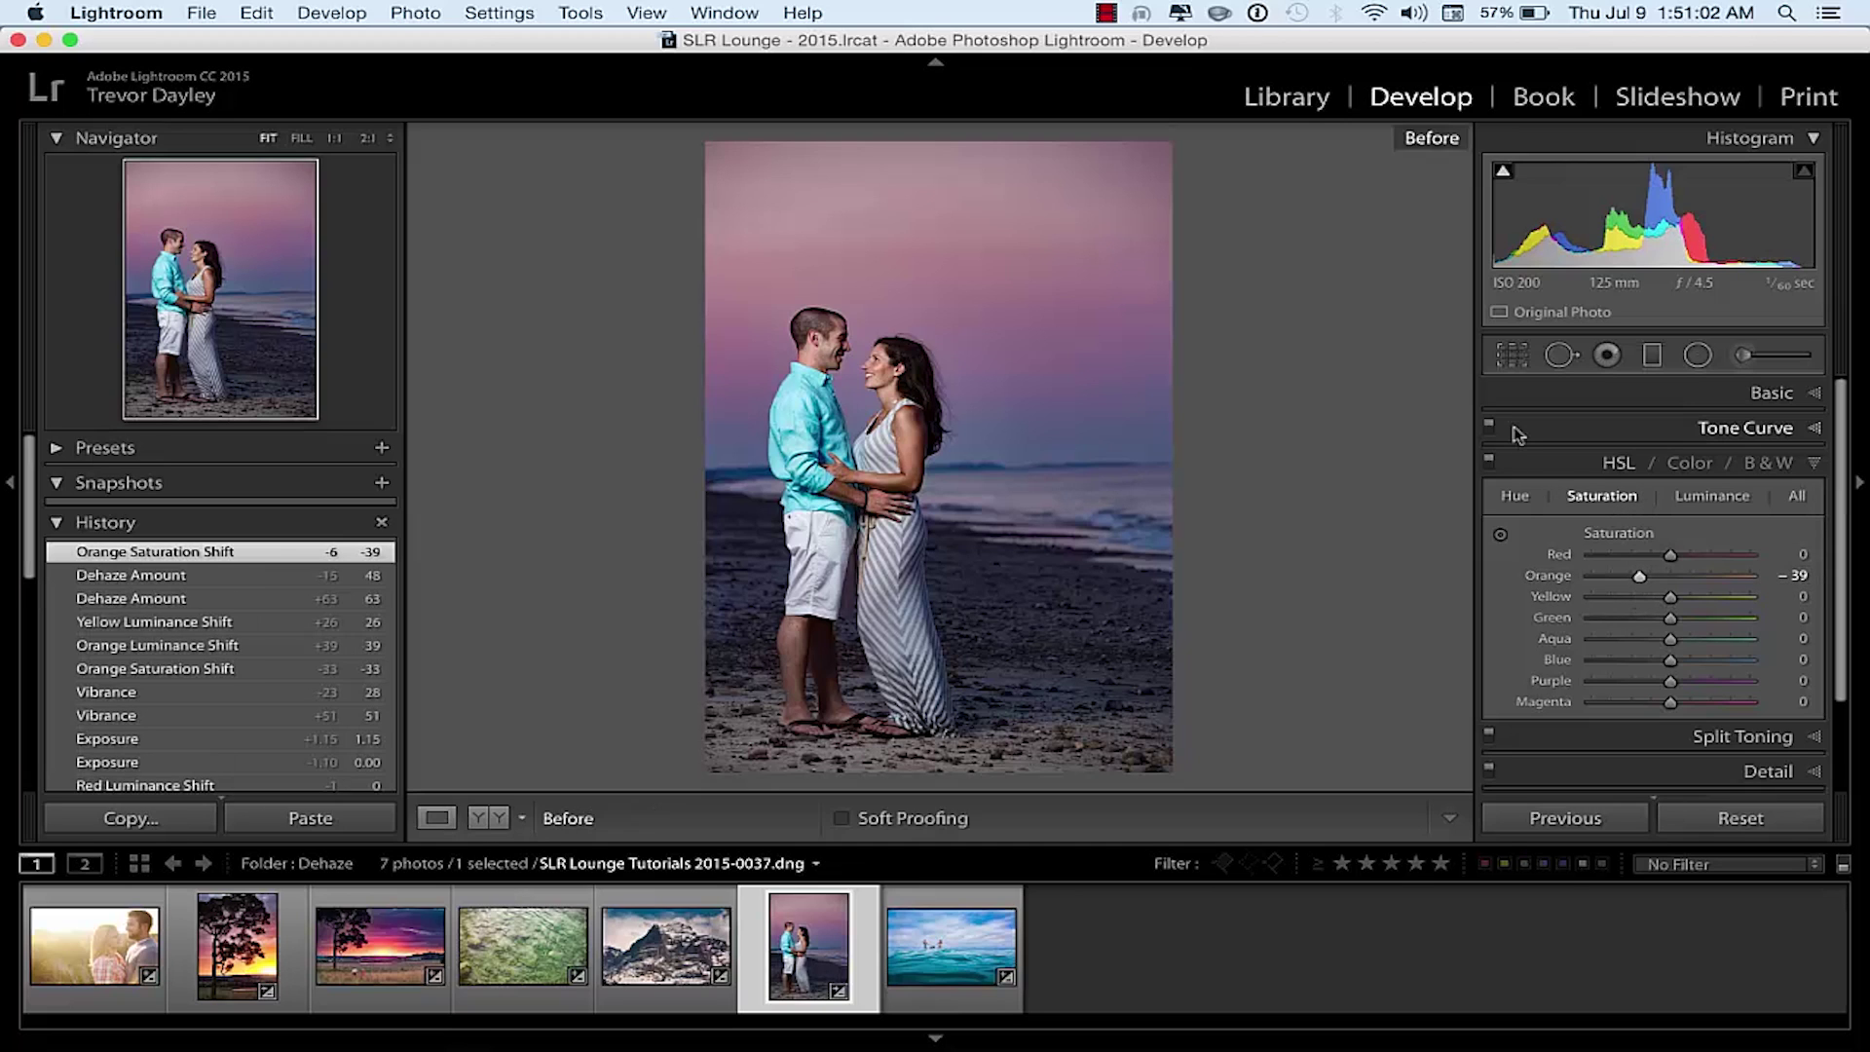
{"action": "key", "text": "backslash"}
{"action": "key", "text": "backslash"}
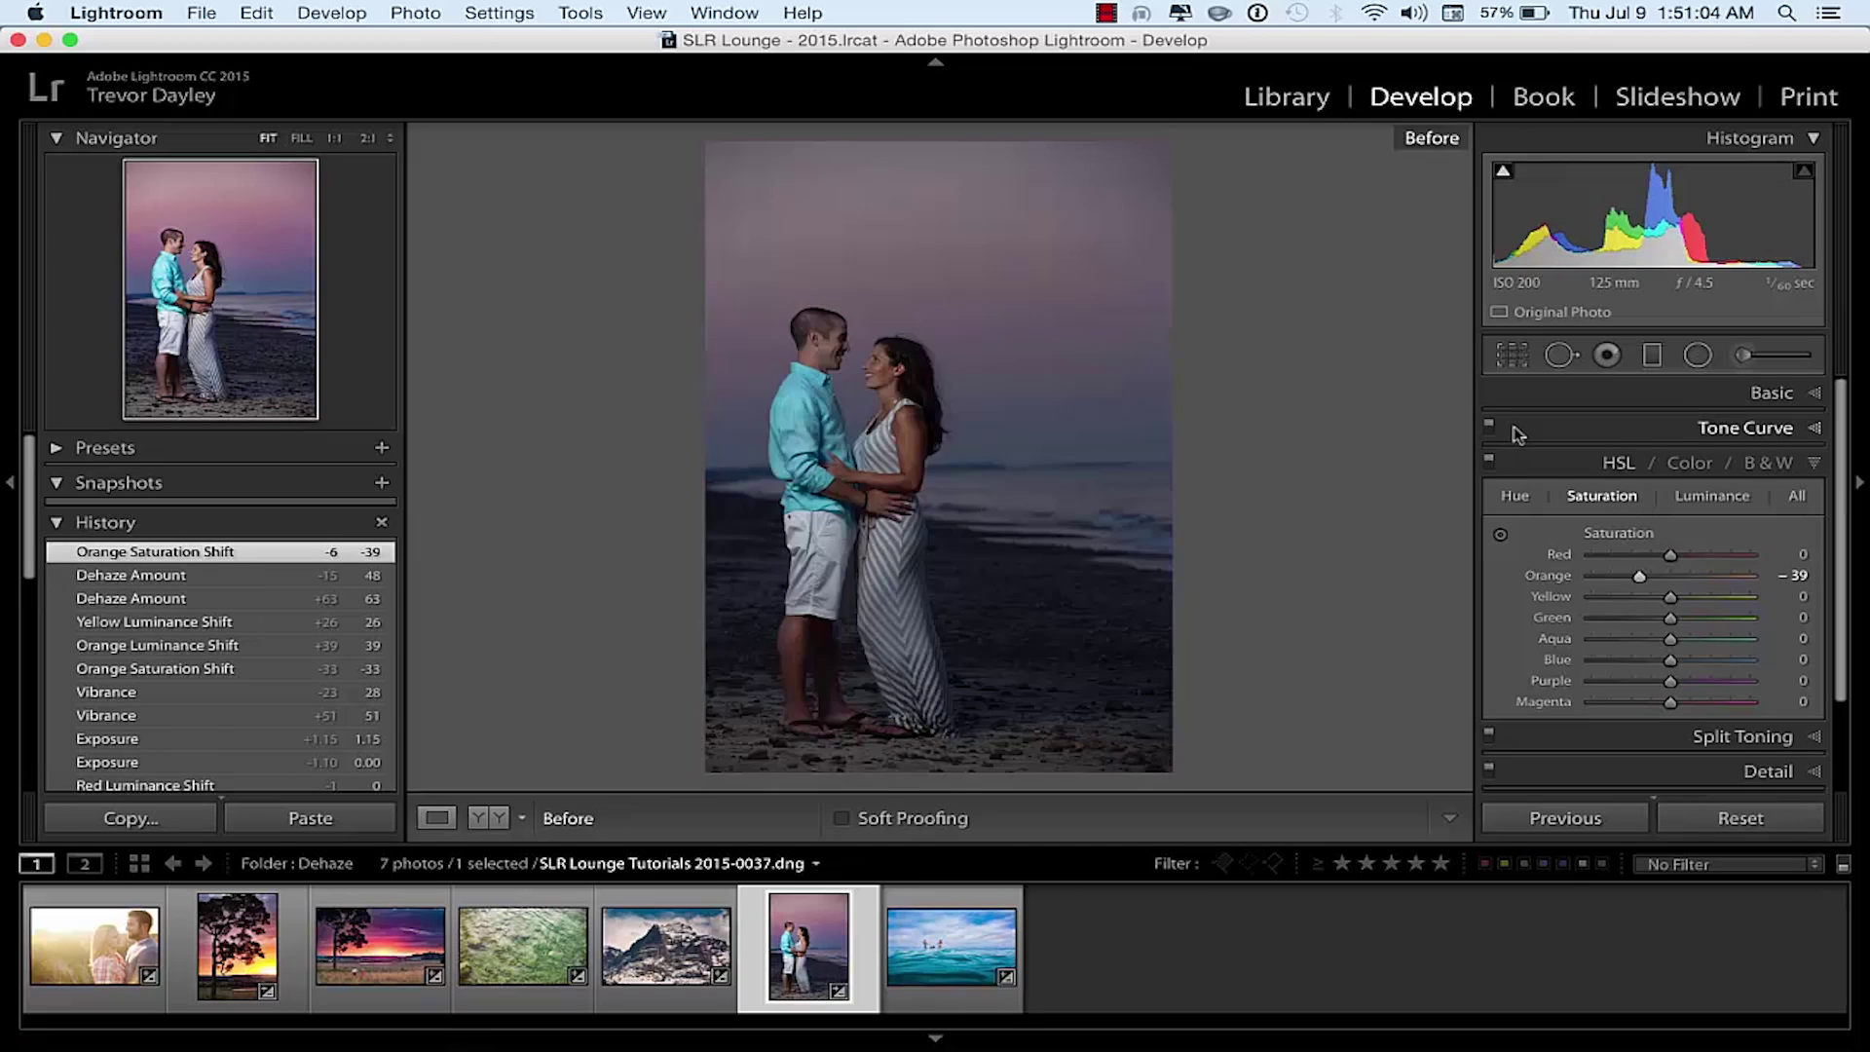
{"action": "key", "text": "backslash"}
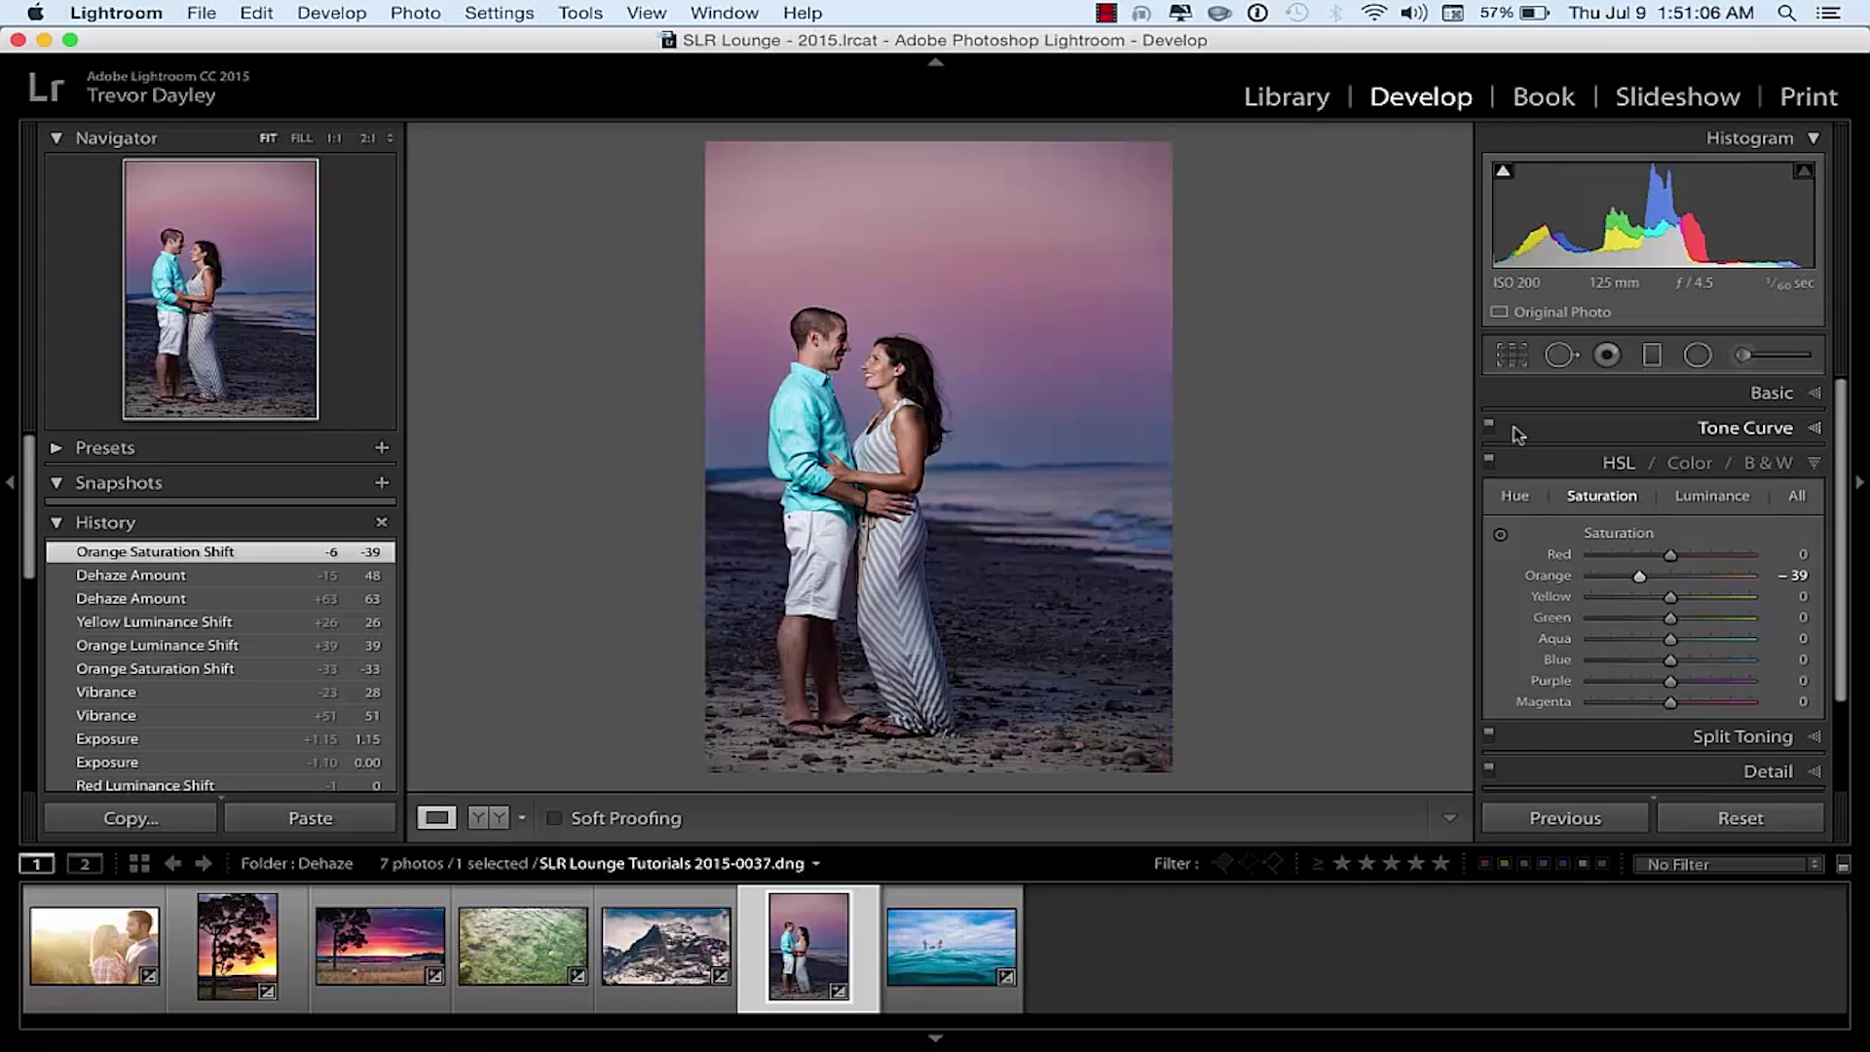